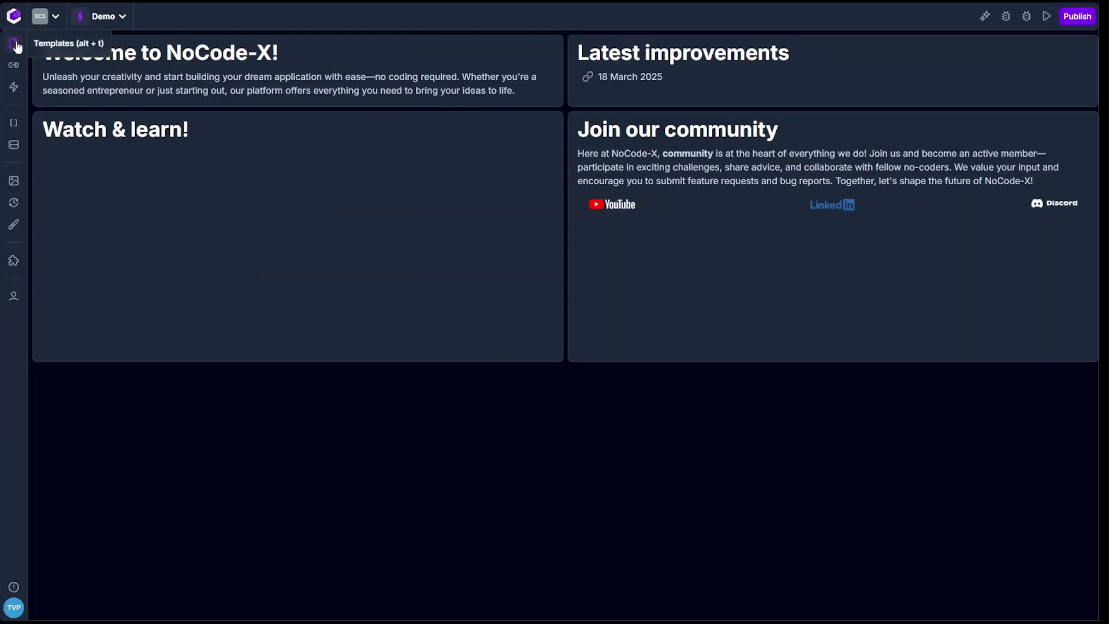
Open the Person entry form template and the Person data format, collapsing its name property.
left_click(15, 45)
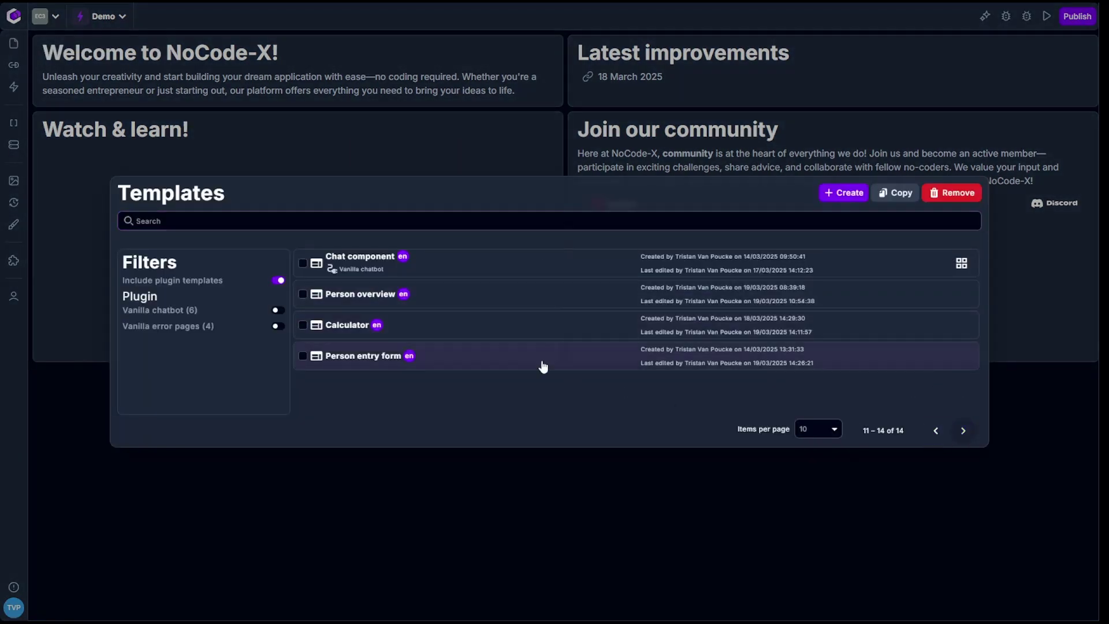
left_click(453, 360)
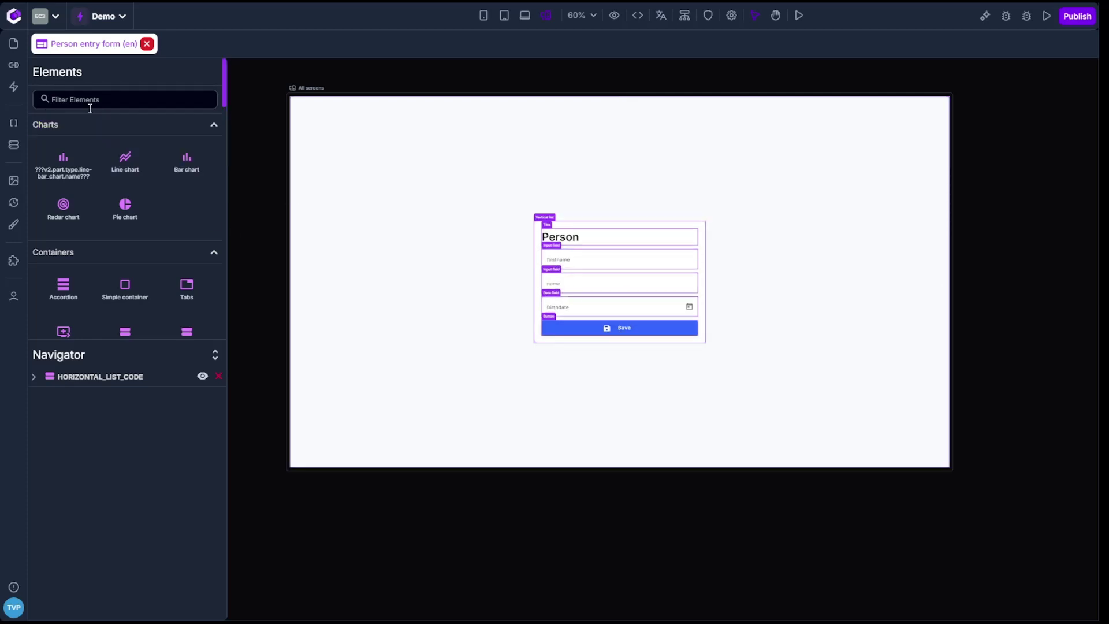
left_click(15, 123)
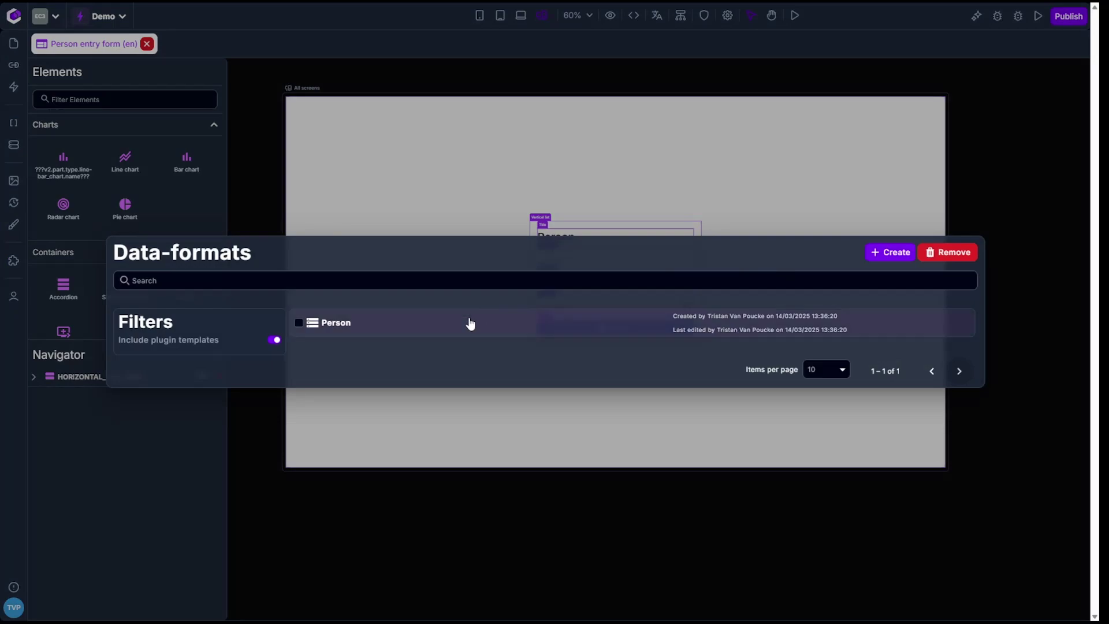
left_click(334, 323)
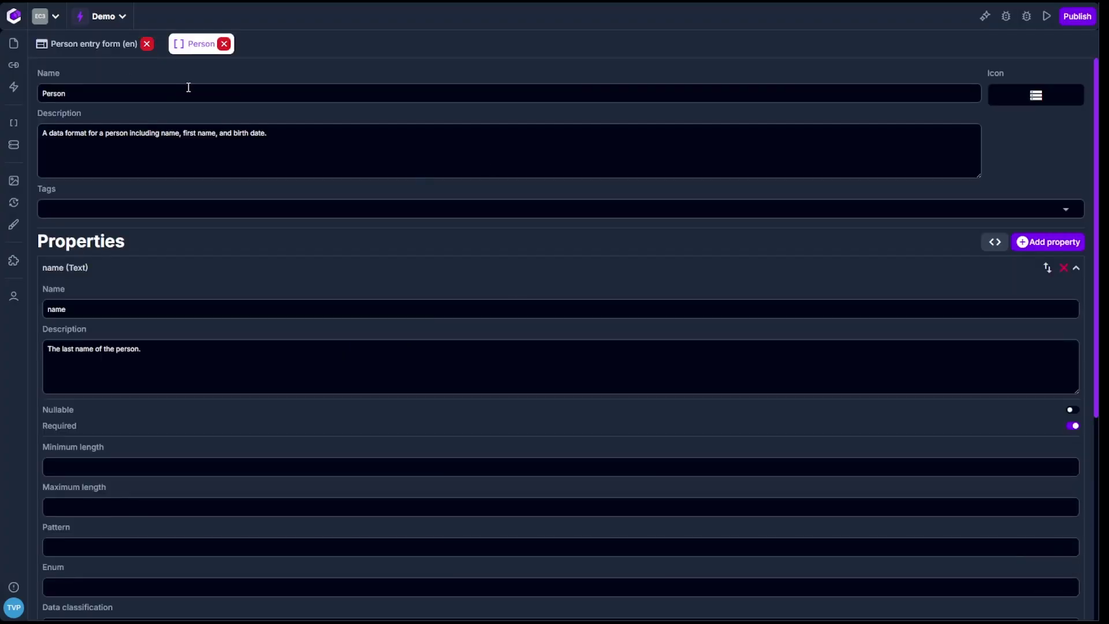
left_click(252, 272)
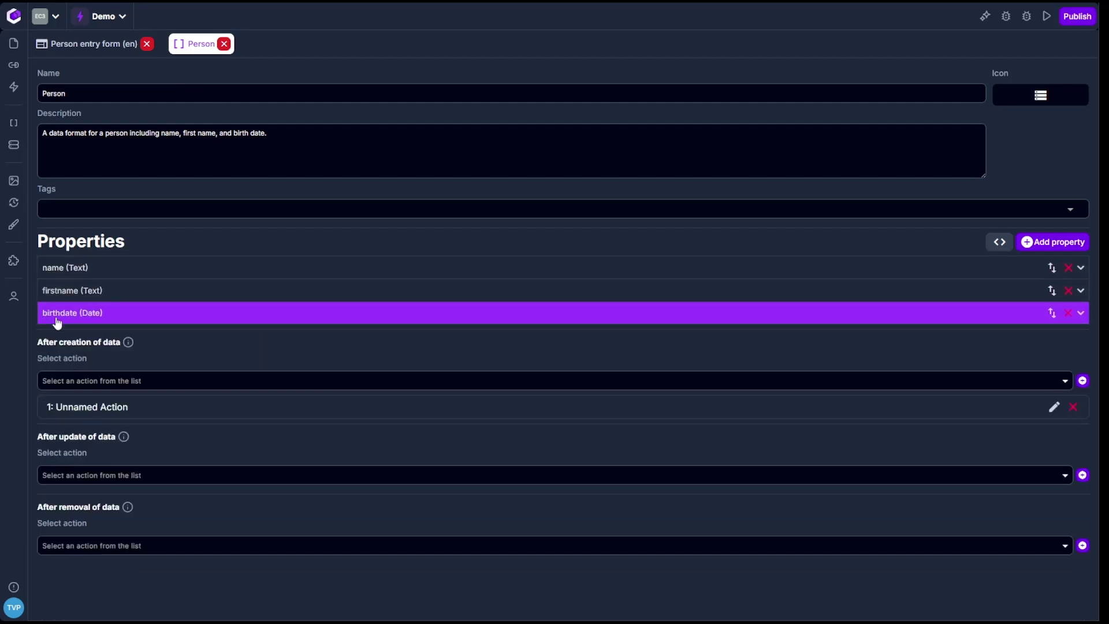
Open the Process form action attached to the Person entry form's Save button for editing.
left_click(124, 50)
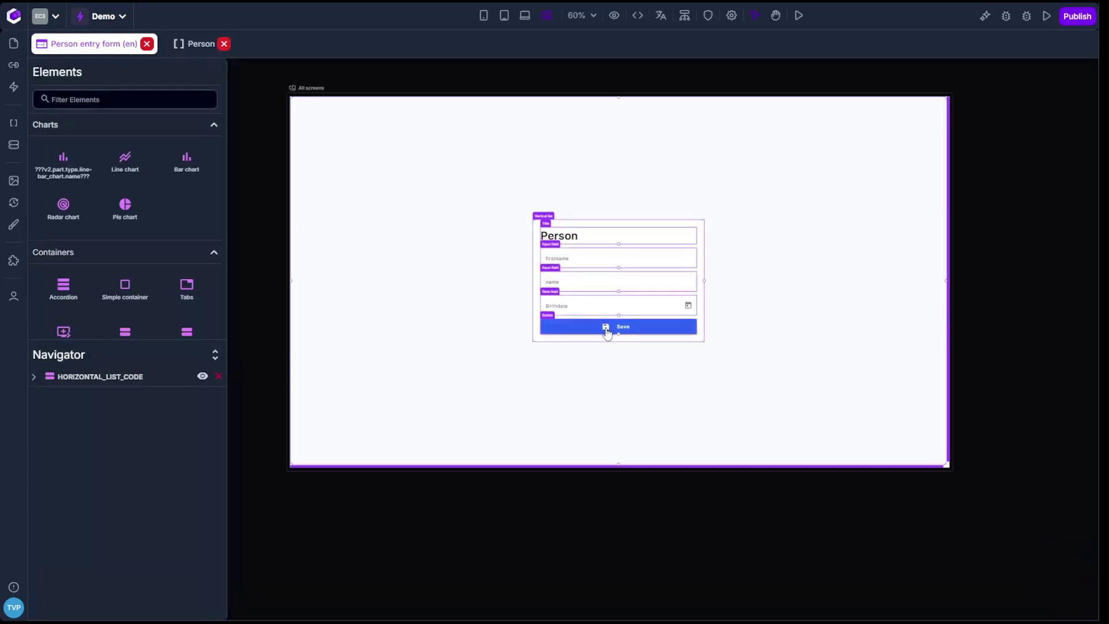
left_click(607, 333)
left_click(1055, 116)
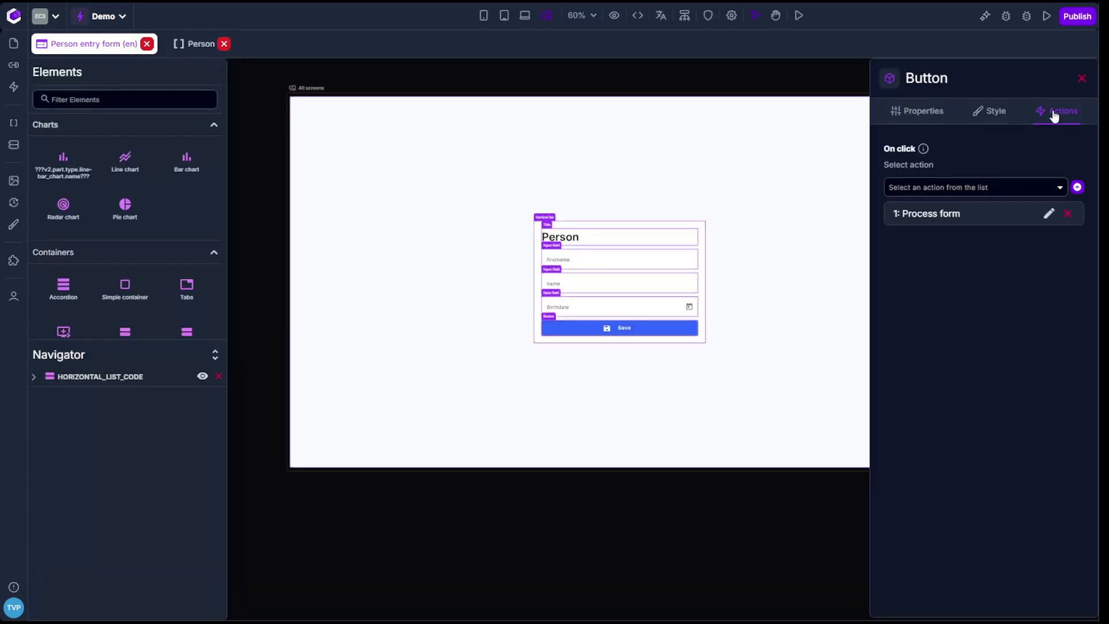
left_click(1049, 215)
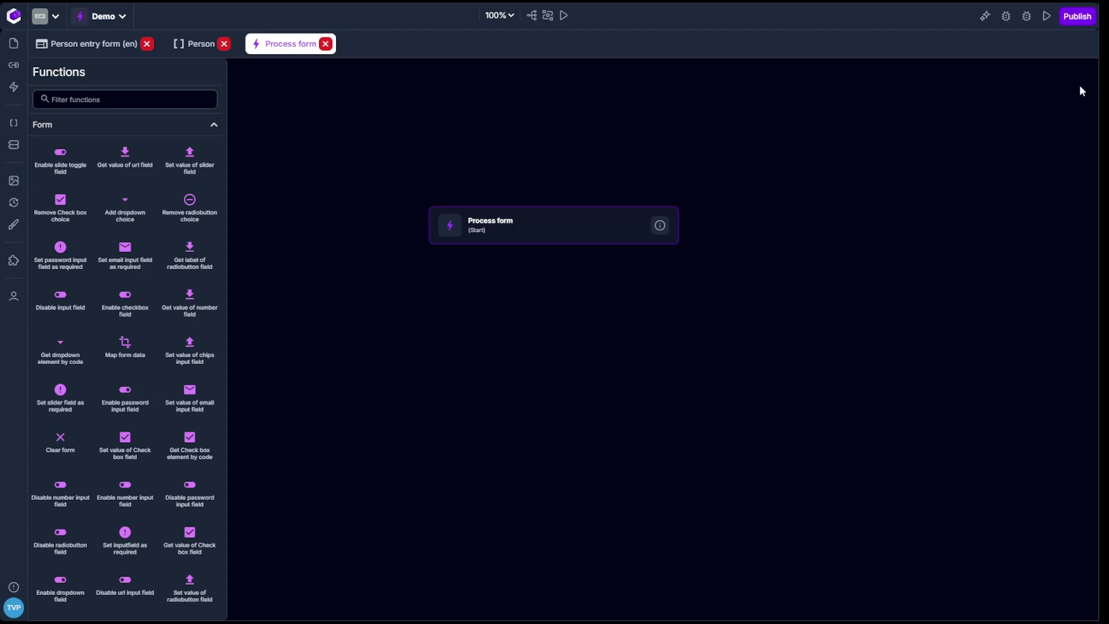
Open the AI assistant panel and review its remaining credits and Build Actions capability.
left_click(986, 18)
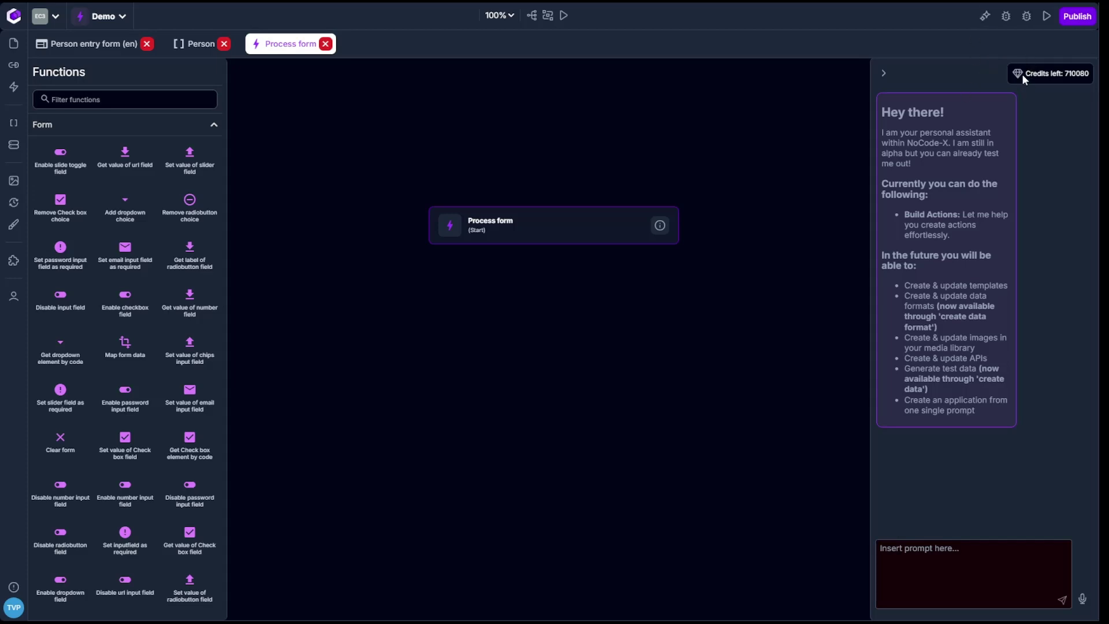
left_click_drag(1023, 76, 1096, 79)
double_click(1073, 77)
left_click(948, 87)
left_click_drag(880, 114, 985, 426)
left_click(986, 391)
left_click_drag(905, 222, 961, 243)
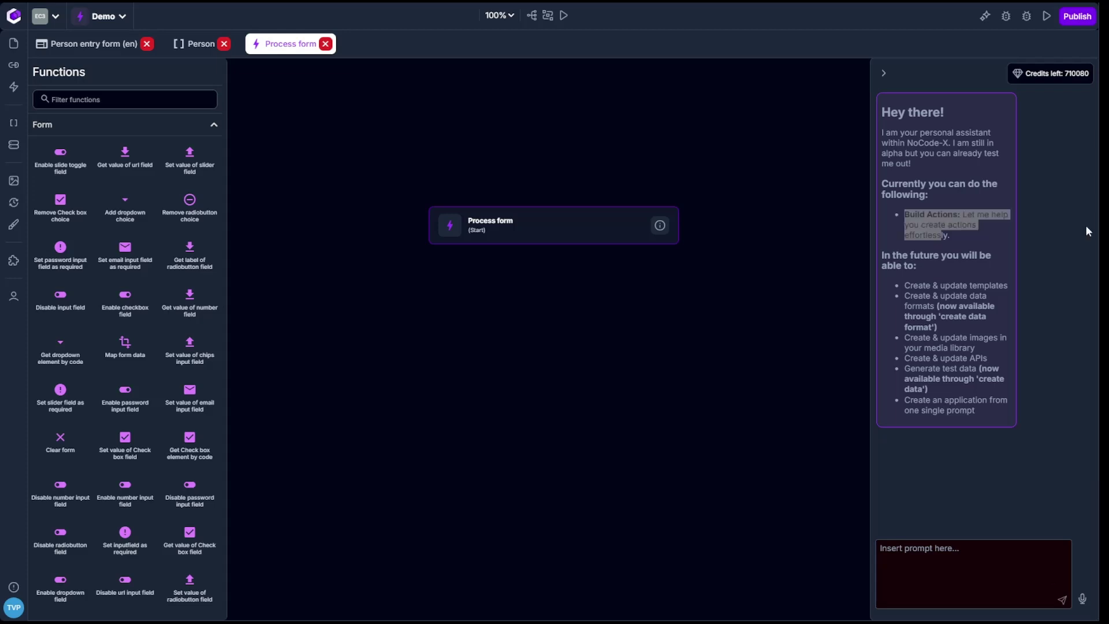
Ask the assistant to gather the page's form values into an object and save it under the Person data format.
left_click(913, 557)
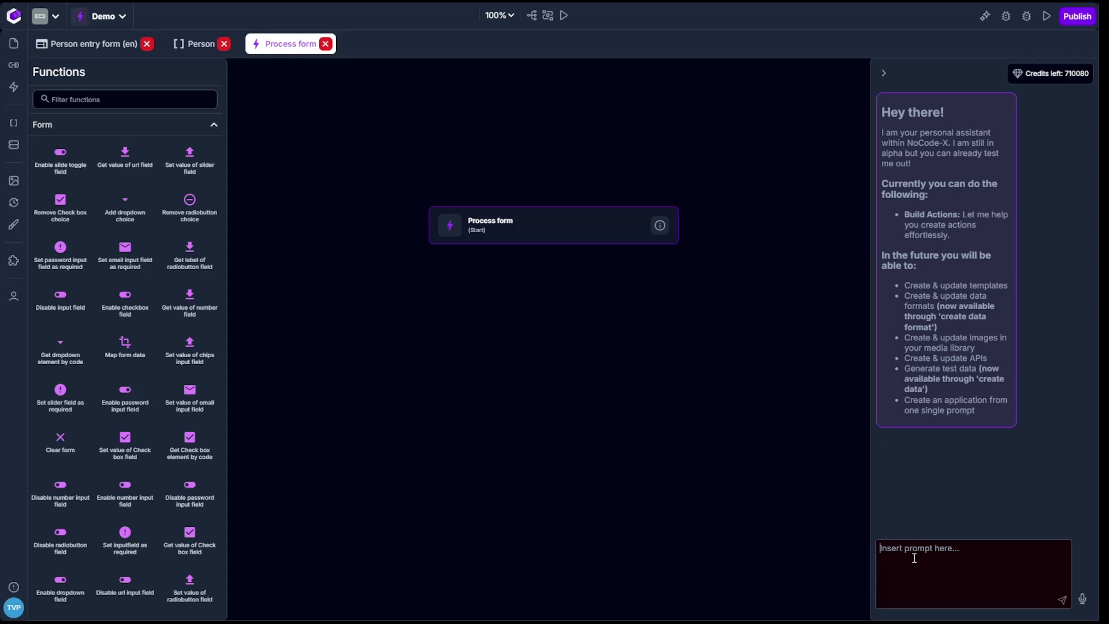
type("Chagne")
key("BackSpace")
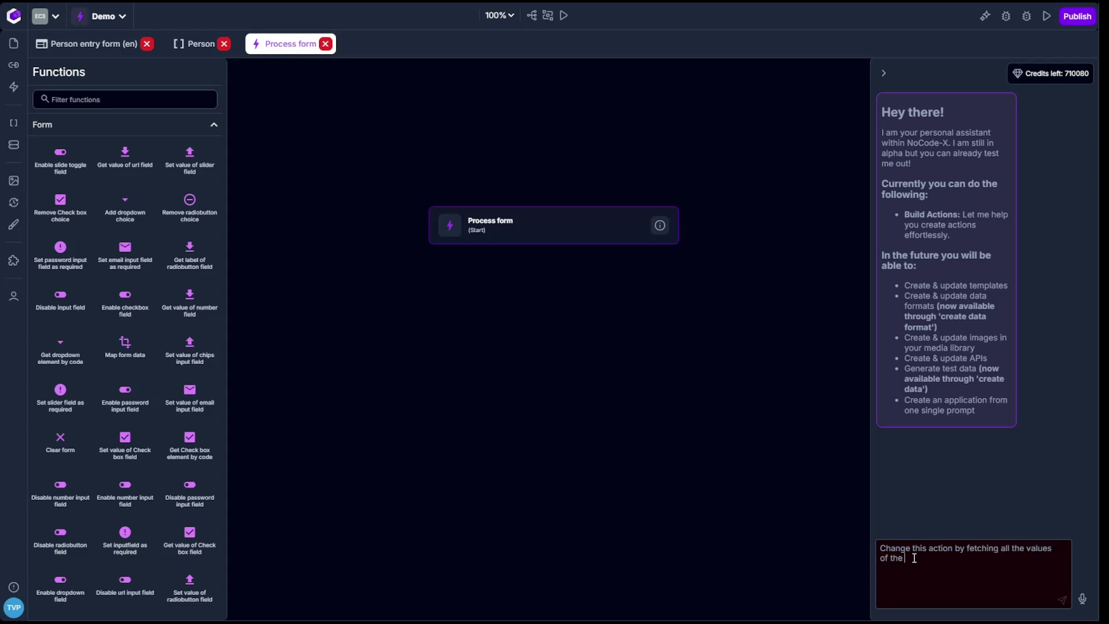
type("page, combine this in an")
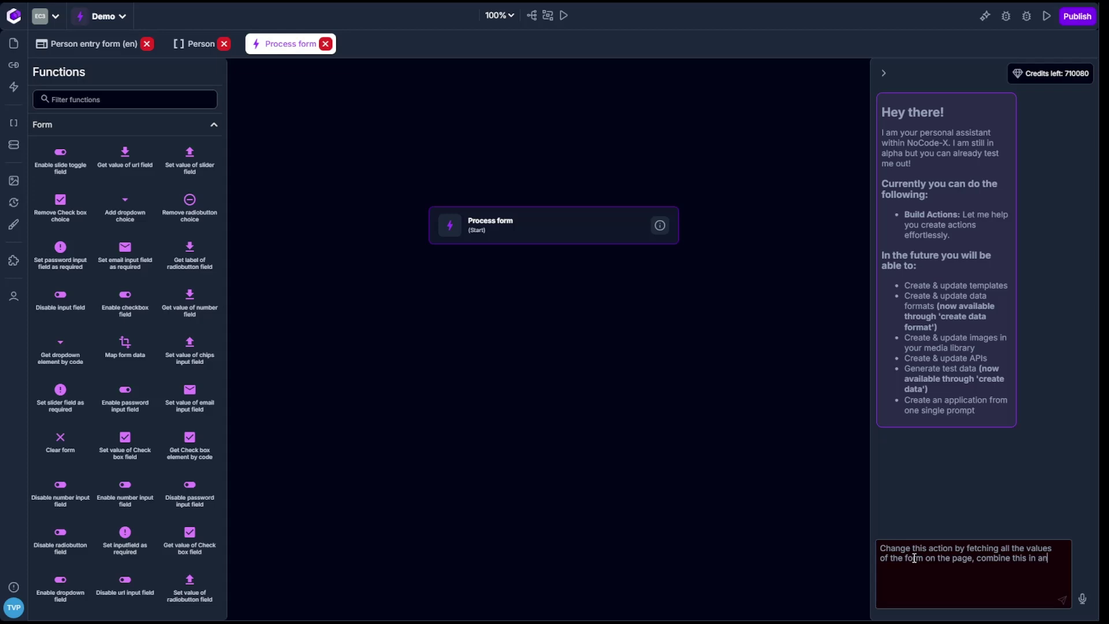
type(" object to the database")
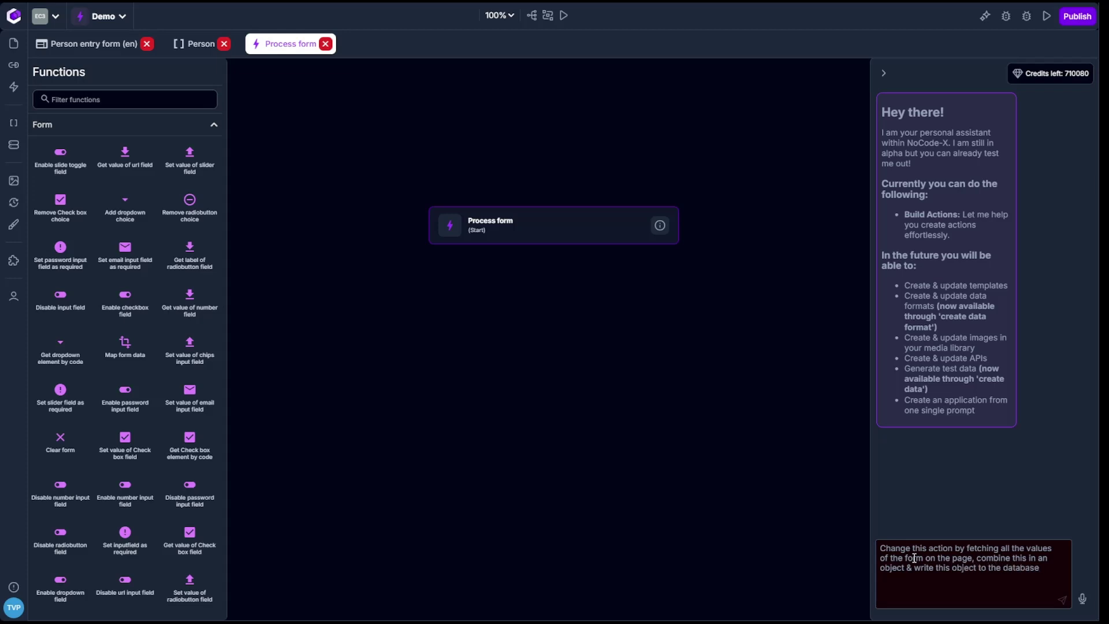
type("under the dataformat \"Person")
key("Return")
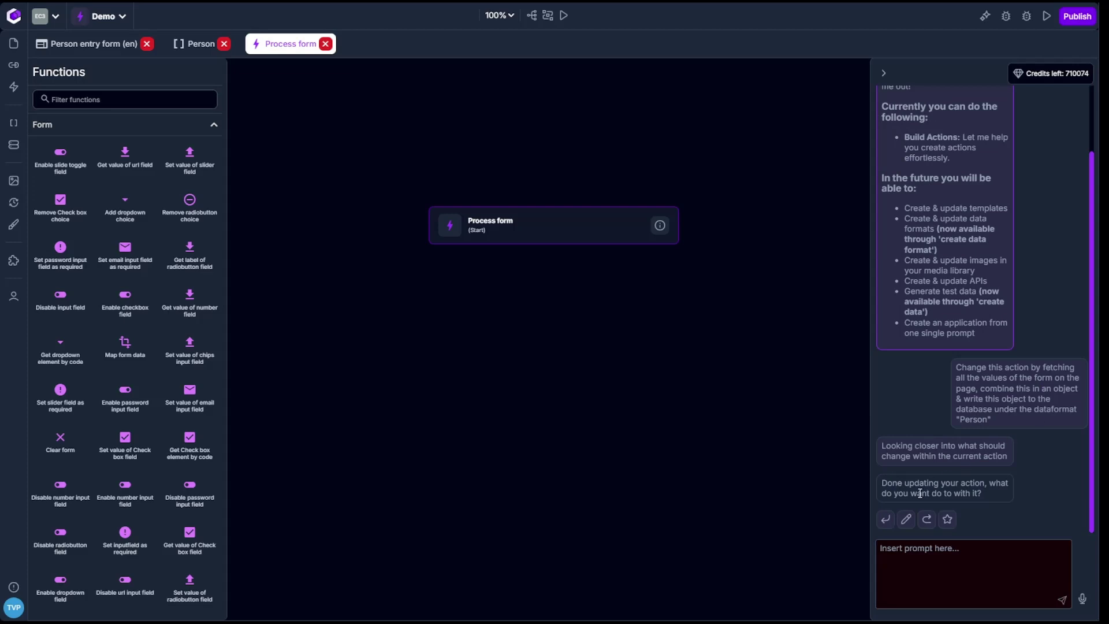
Accept the assistant's generated flow into the Process form action.
left_click(886, 520)
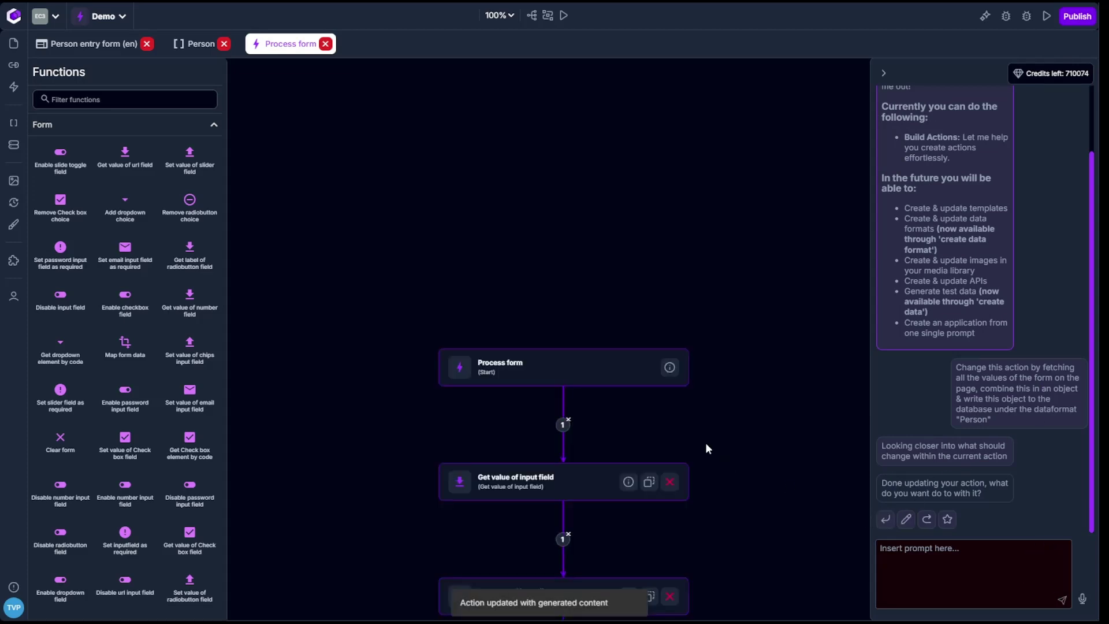
left_click_drag(738, 496, 708, 273)
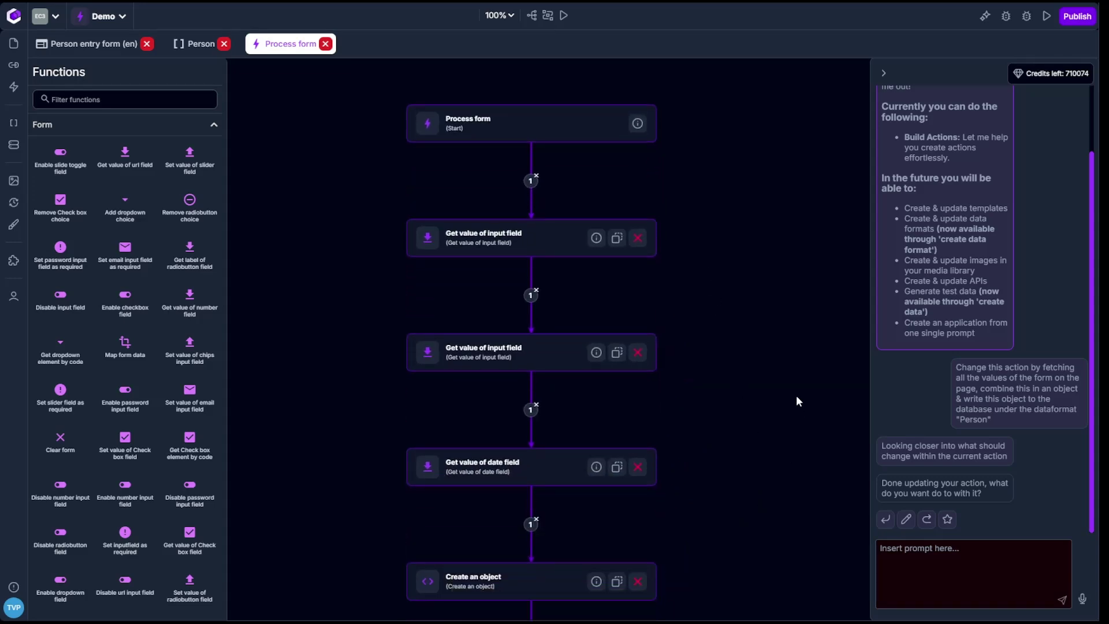
scroll(796, 427, "down", 1)
Check the arguments of the three field-read steps, the Create an object step and Create data.
left_click(572, 191)
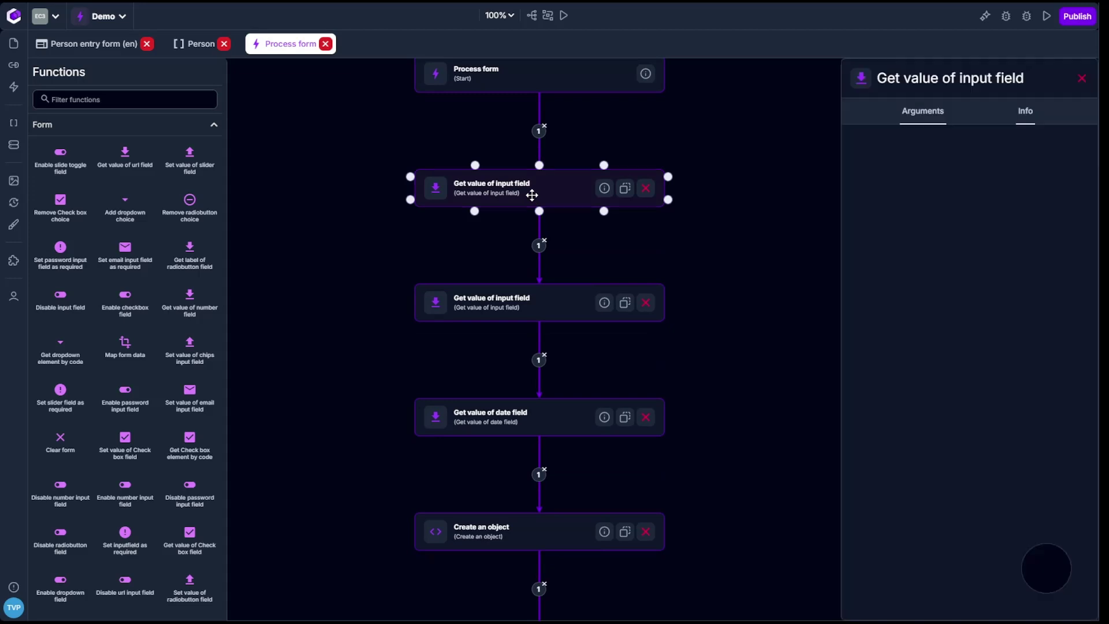
scroll(757, 383, "down", 1)
left_click(501, 252)
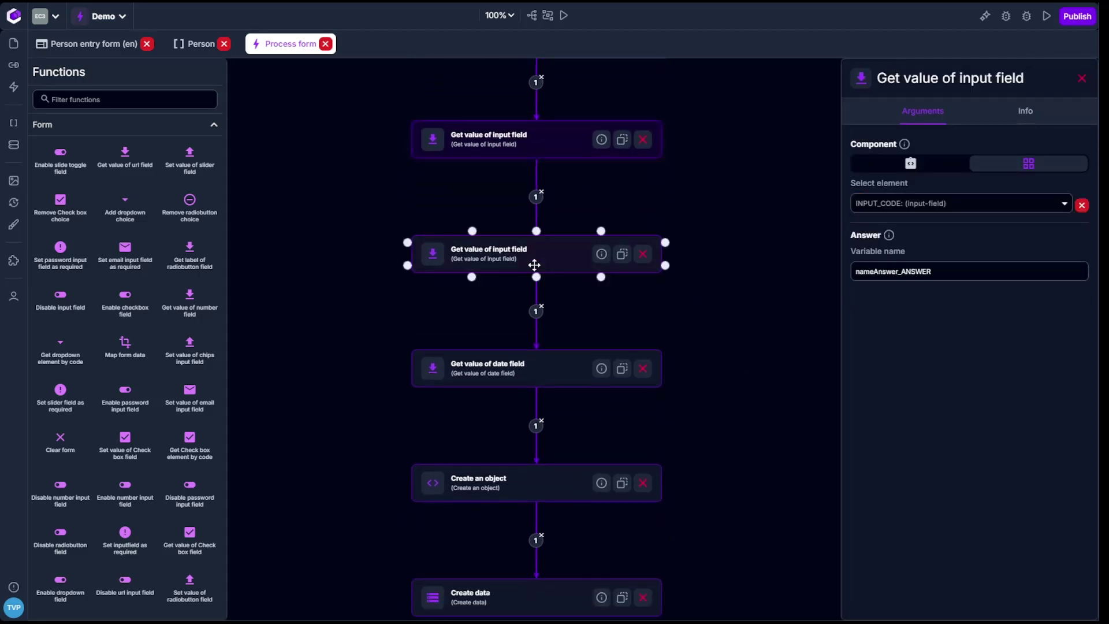
scroll(767, 418, "down", 2)
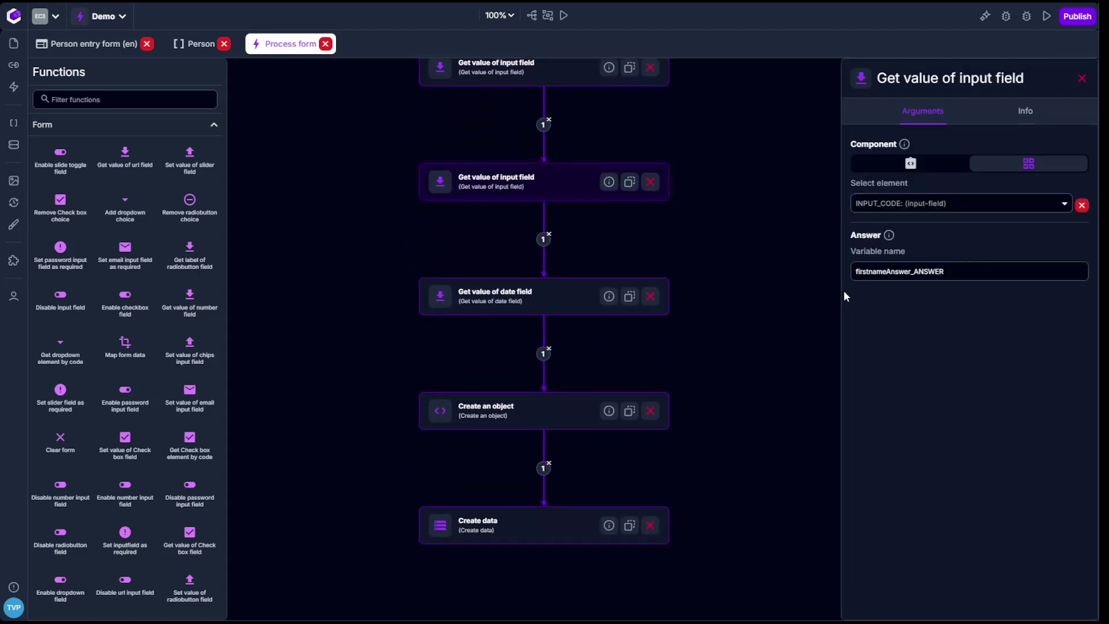
left_click(529, 298)
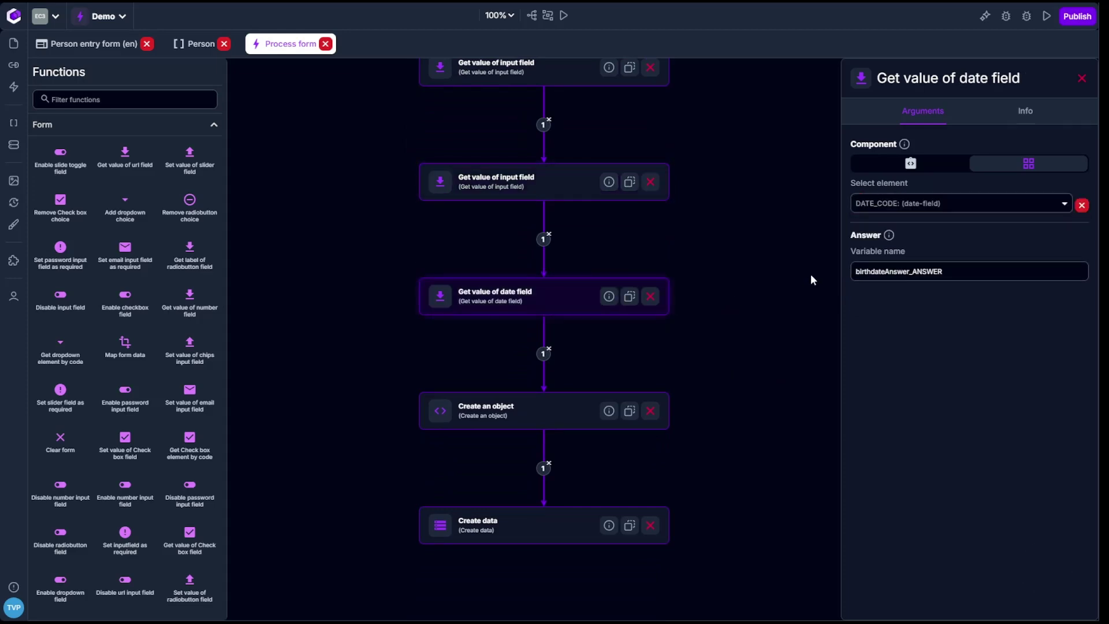
scroll(751, 344, "down", 3)
left_click(465, 302)
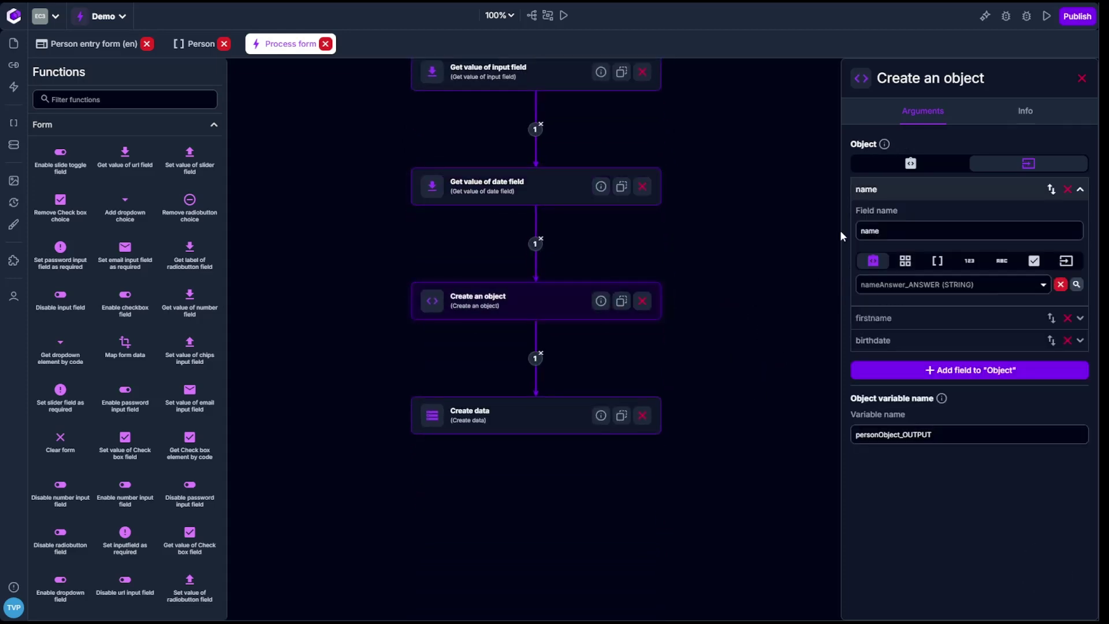
scroll(636, 433, "down", 1)
left_click(508, 391)
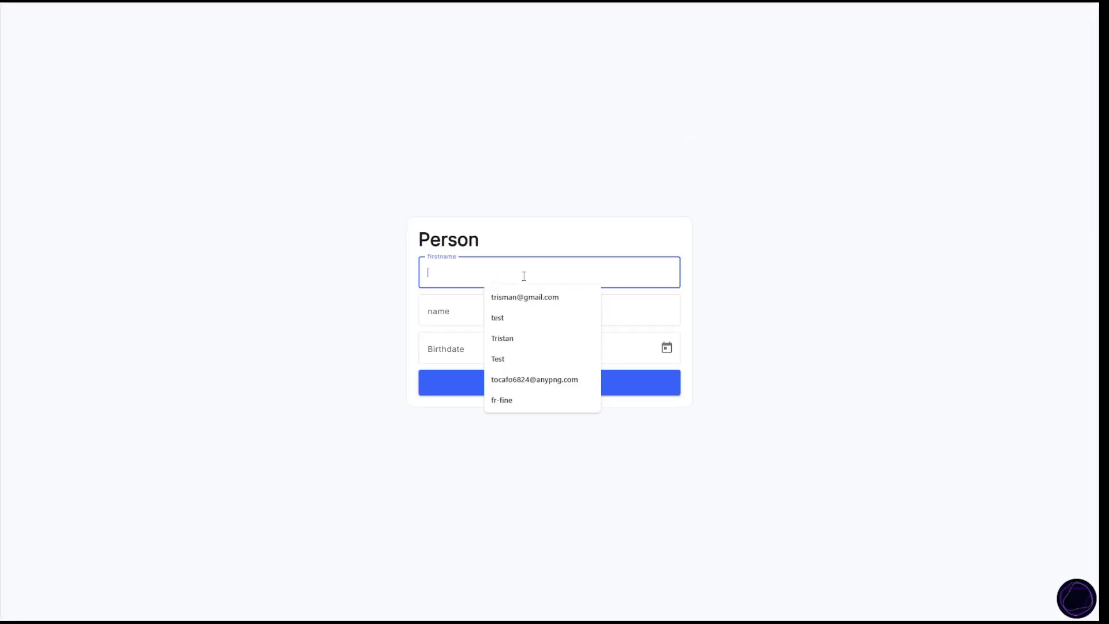
Fill the live form with a test first name, last name and birthdate March 20, save, and exit the preview.
key("Tab")
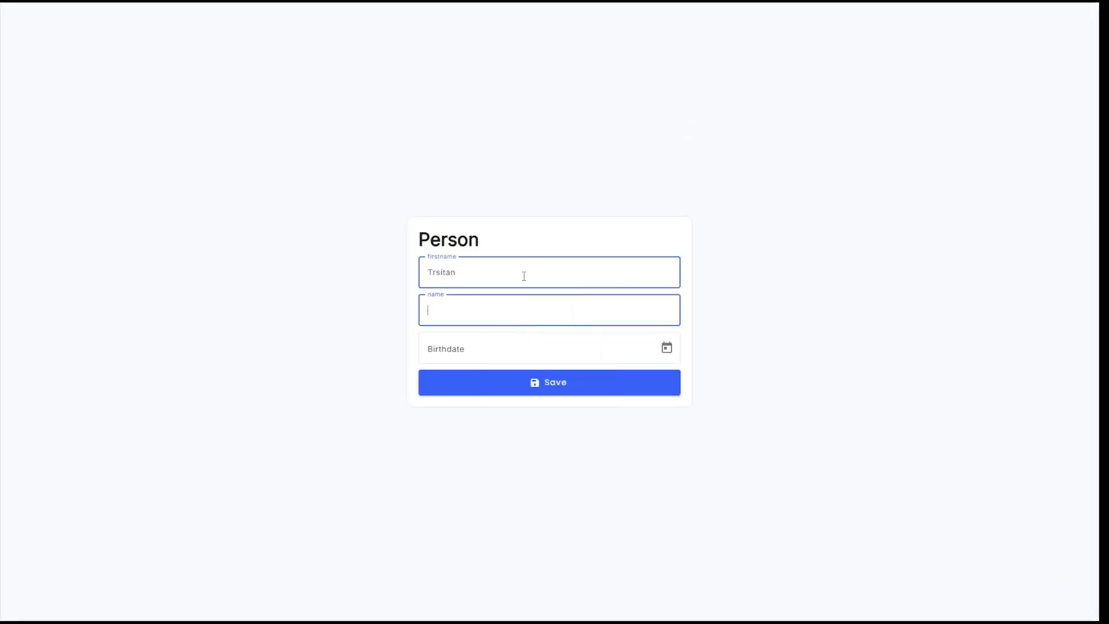
key("Tab")
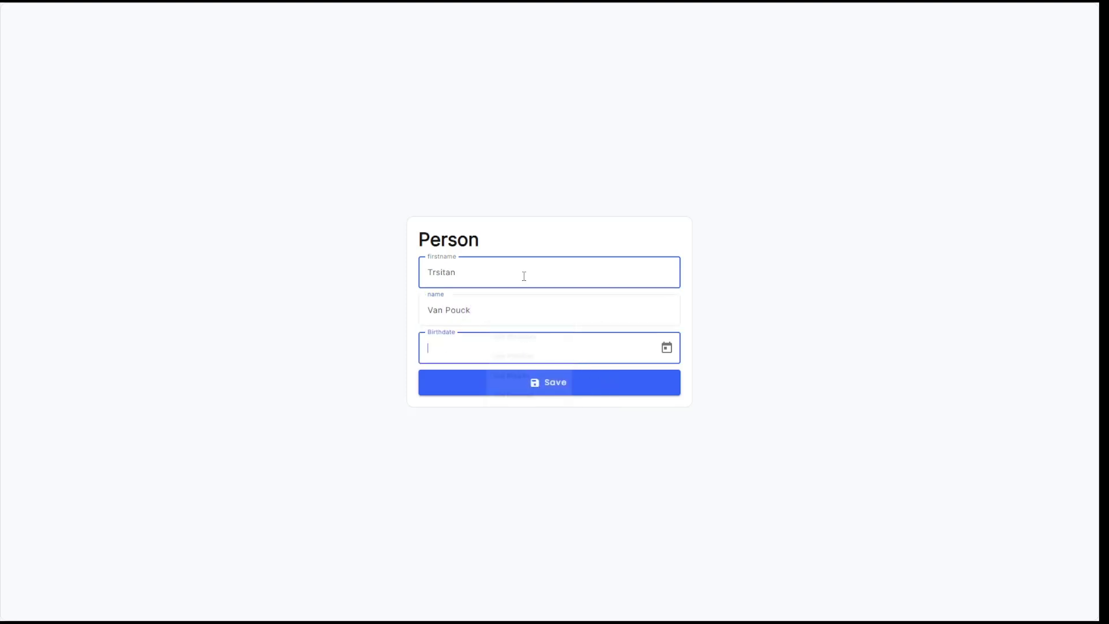
left_click(553, 310)
type("e")
left_click(667, 348)
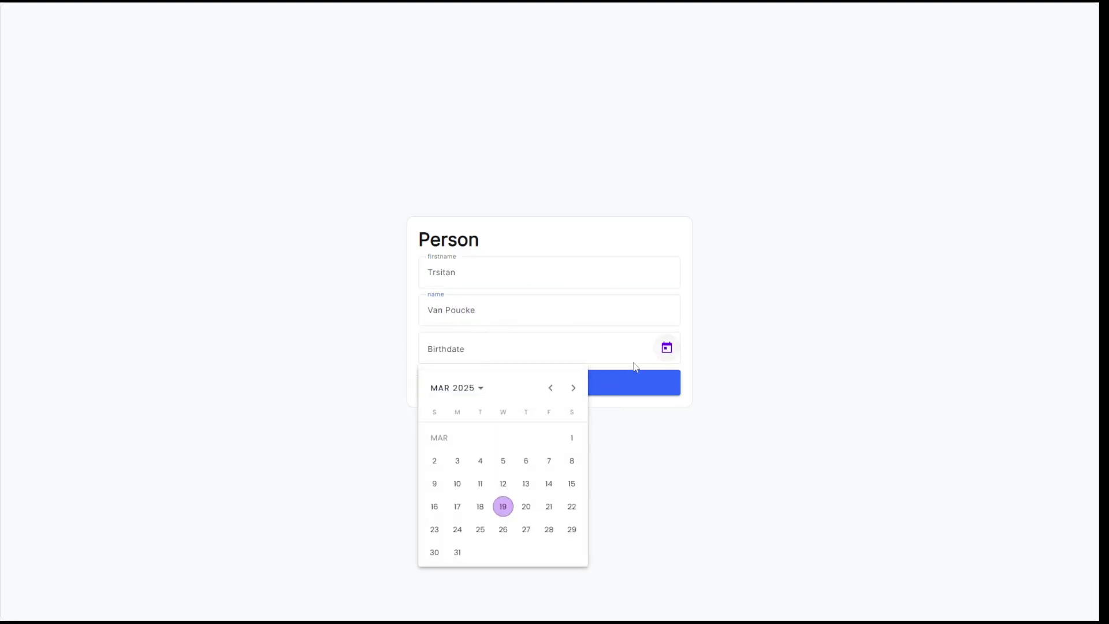
left_click(527, 507)
left_click(587, 380)
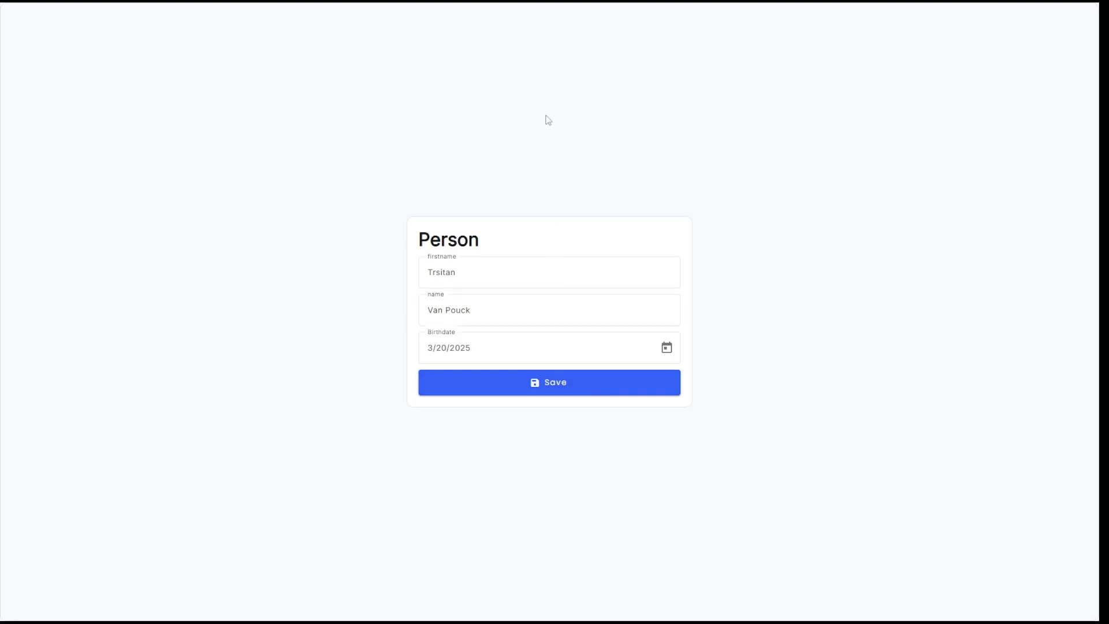
key("Escape")
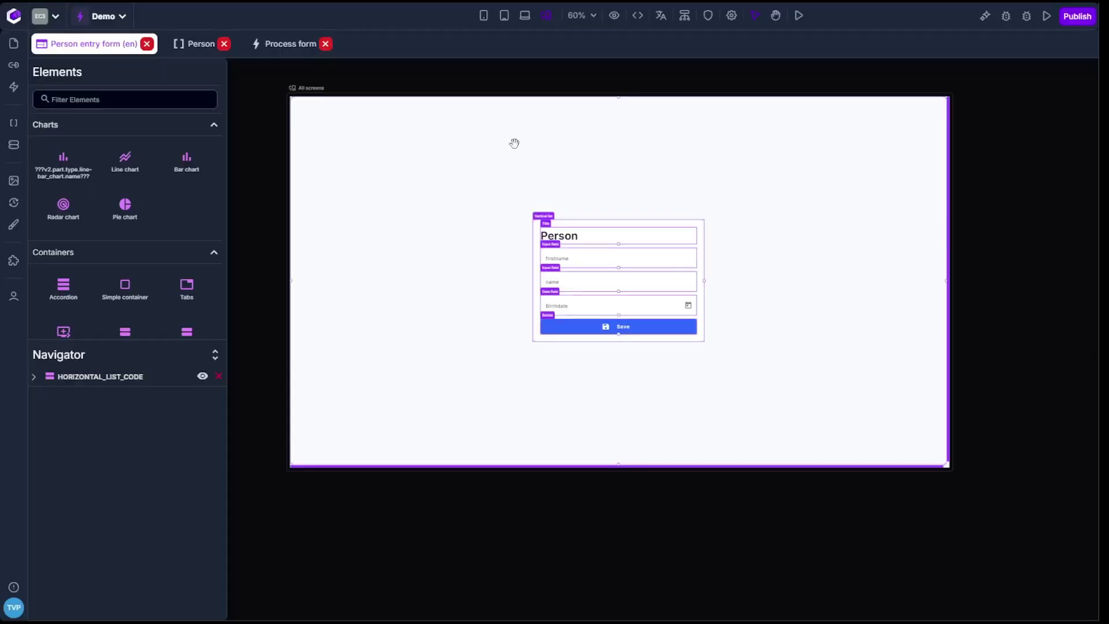
Open the PersonData record to verify its saved name, firstname and birthdate, then return to the form design.
left_click(14, 144)
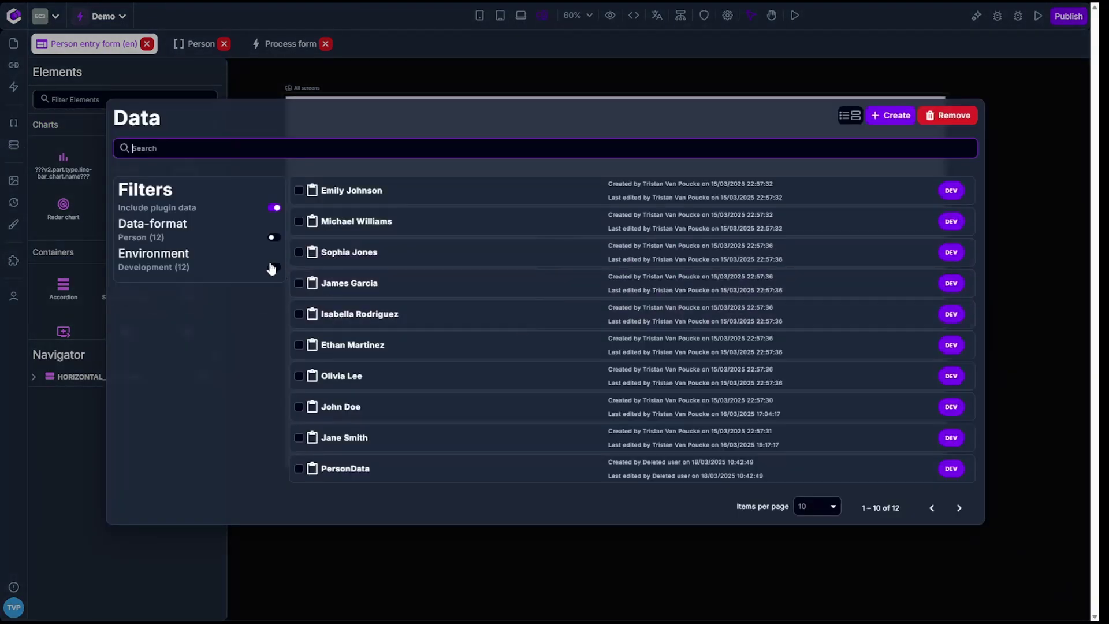
left_click(959, 508)
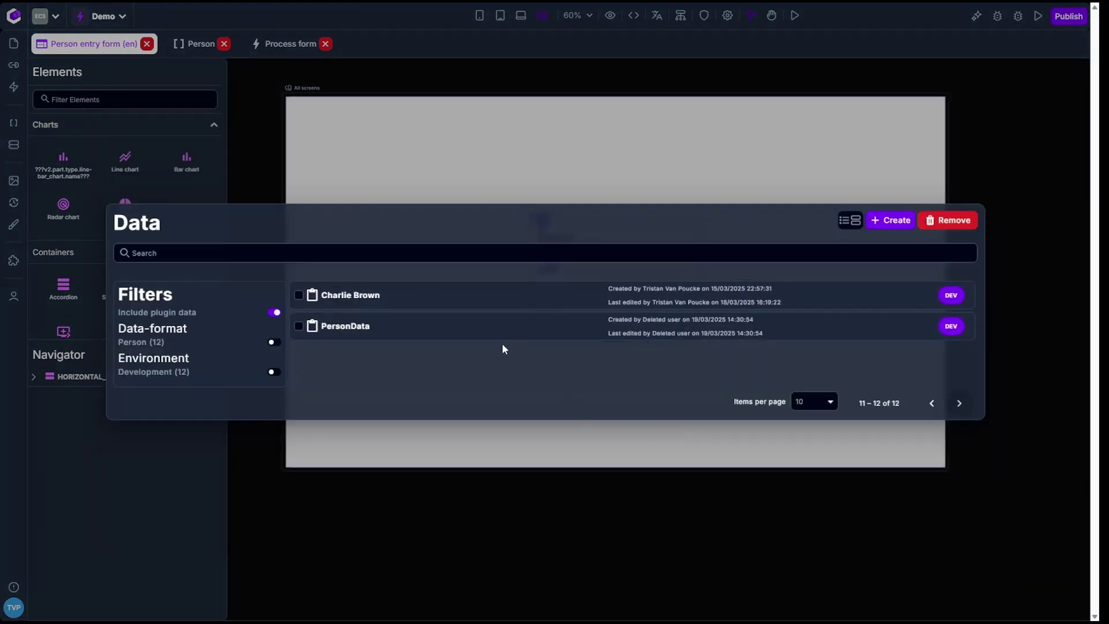
left_click(492, 332)
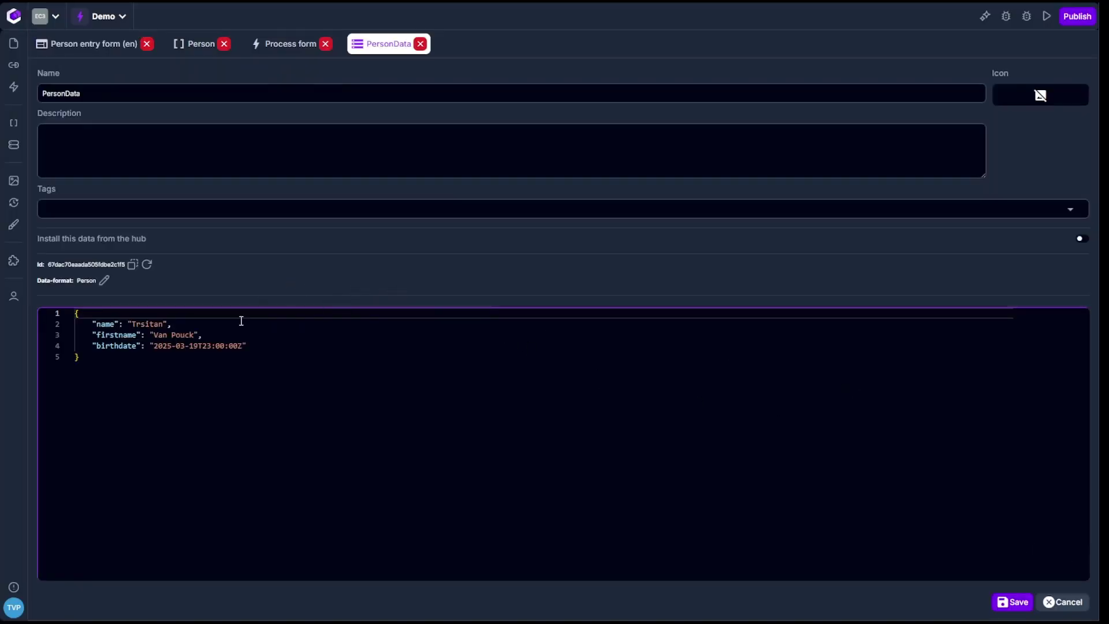
left_click_drag(270, 349, 45, 314)
left_click(218, 394)
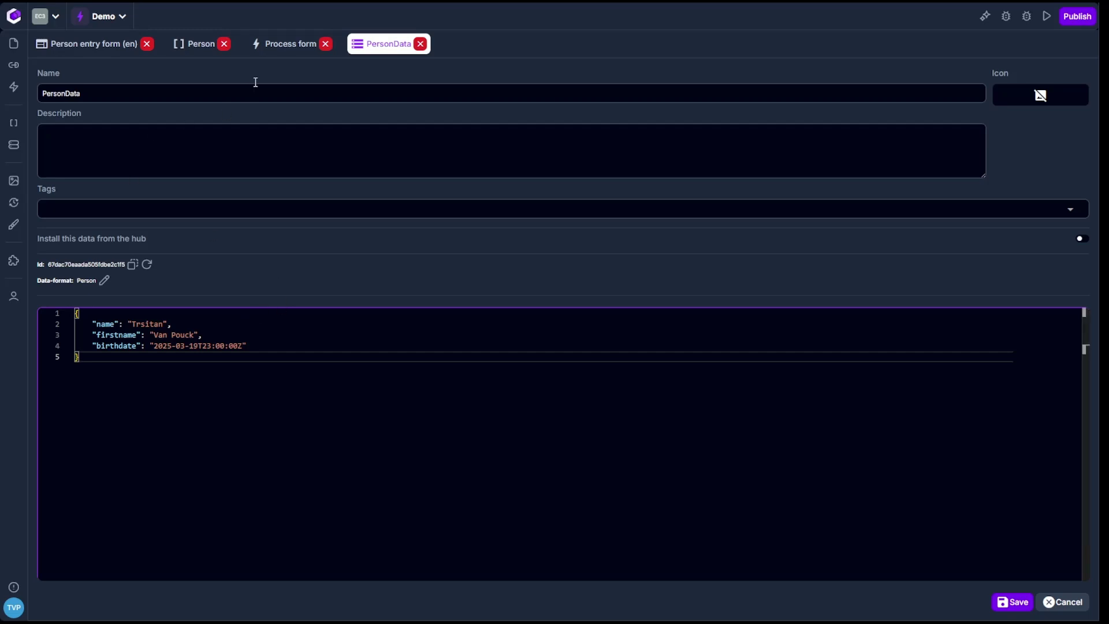
left_click(103, 47)
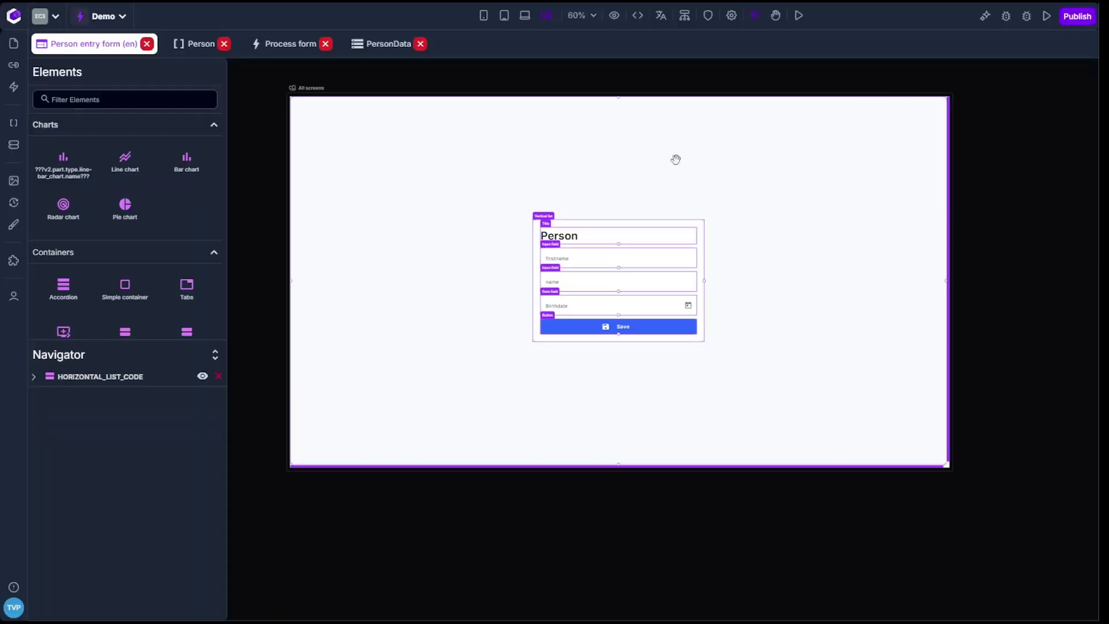
Create a new action named 'Call API'.
left_click(13, 87)
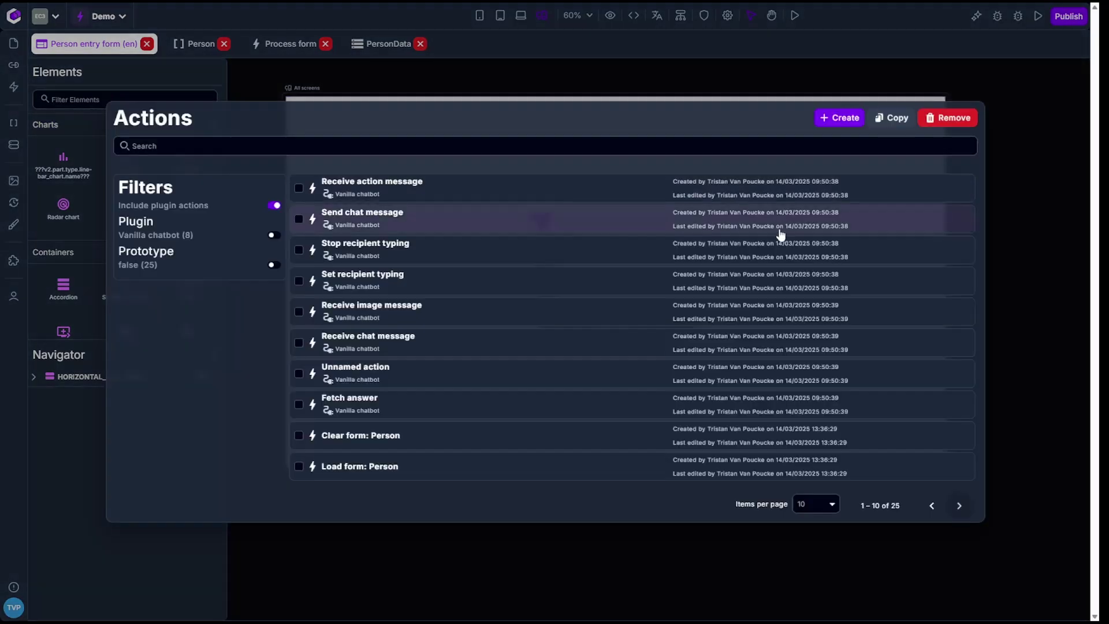
left_click(838, 117)
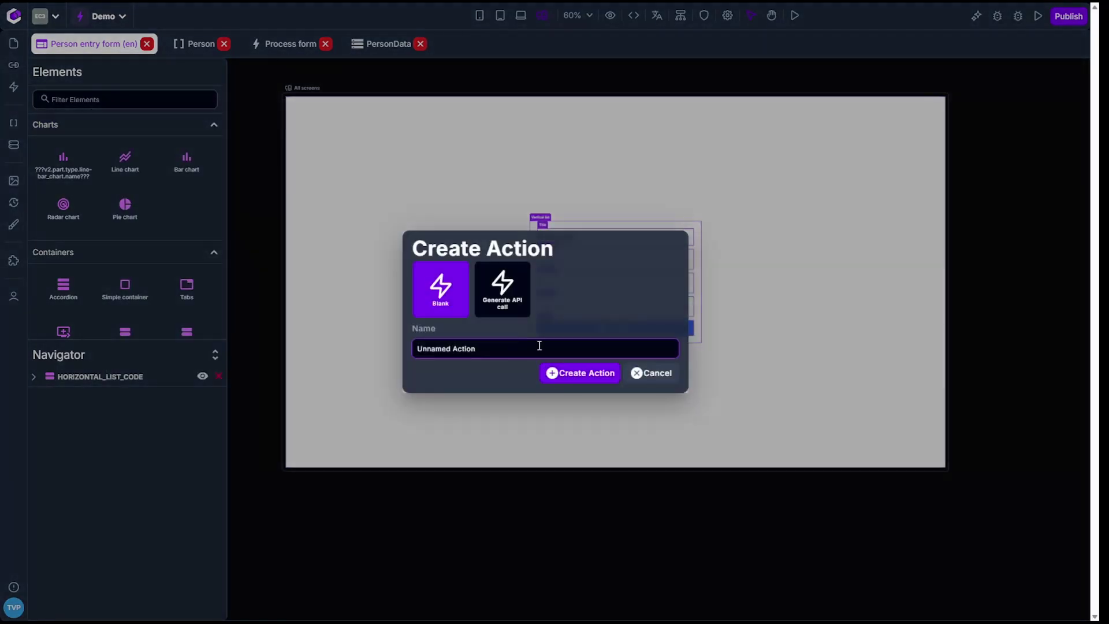
triple_click(538, 347)
type("Call API")
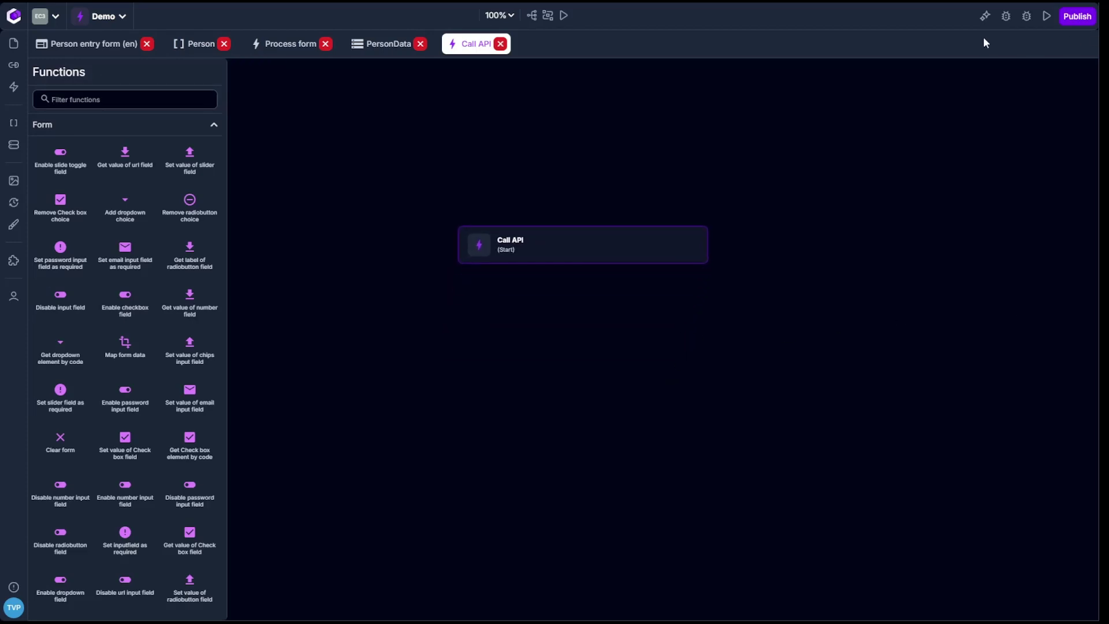
Ask the assistant to call the API from the pasted curl command and write the results to the application log.
left_click(985, 15)
left_click(964, 556)
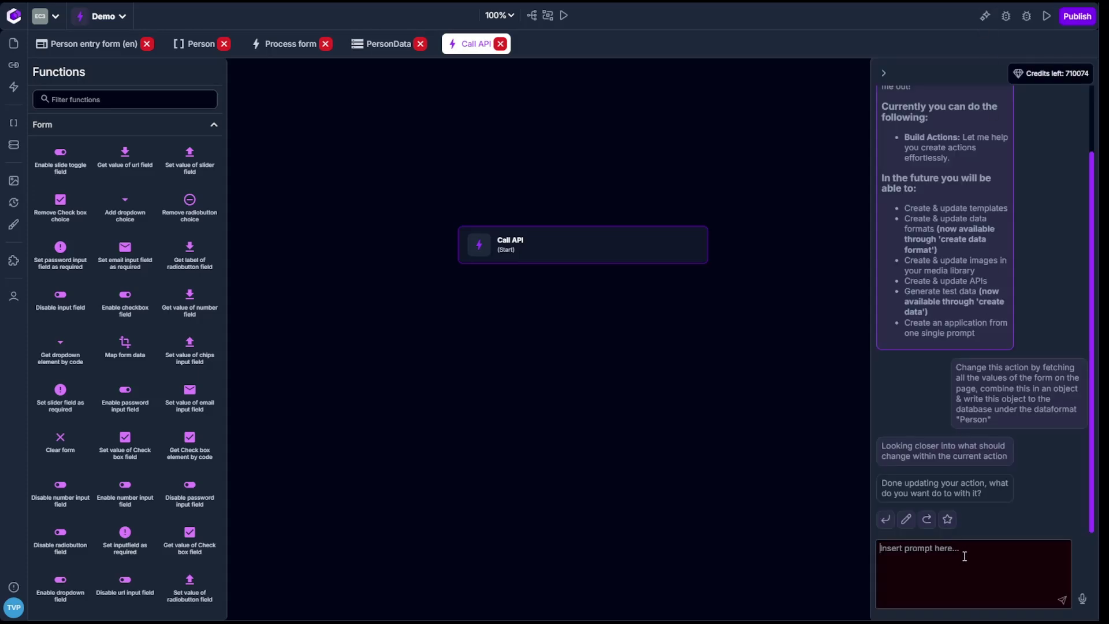
type("Change this action by callin g")
key("BackSpace")
key("BackSpace")
type("g the API that")
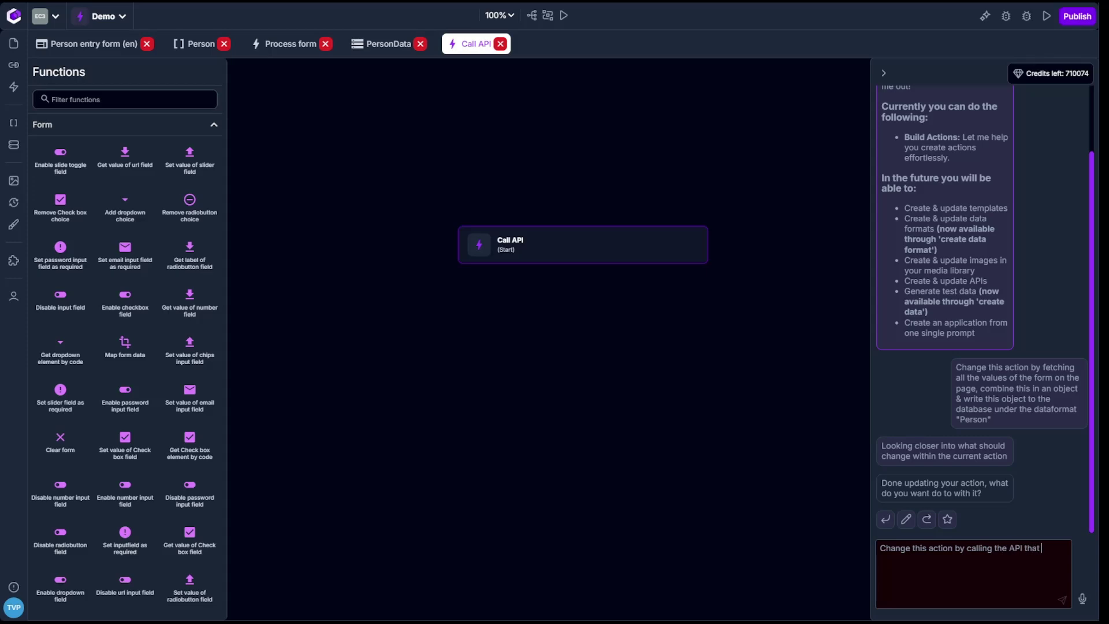
type(" is beling called in the following C")
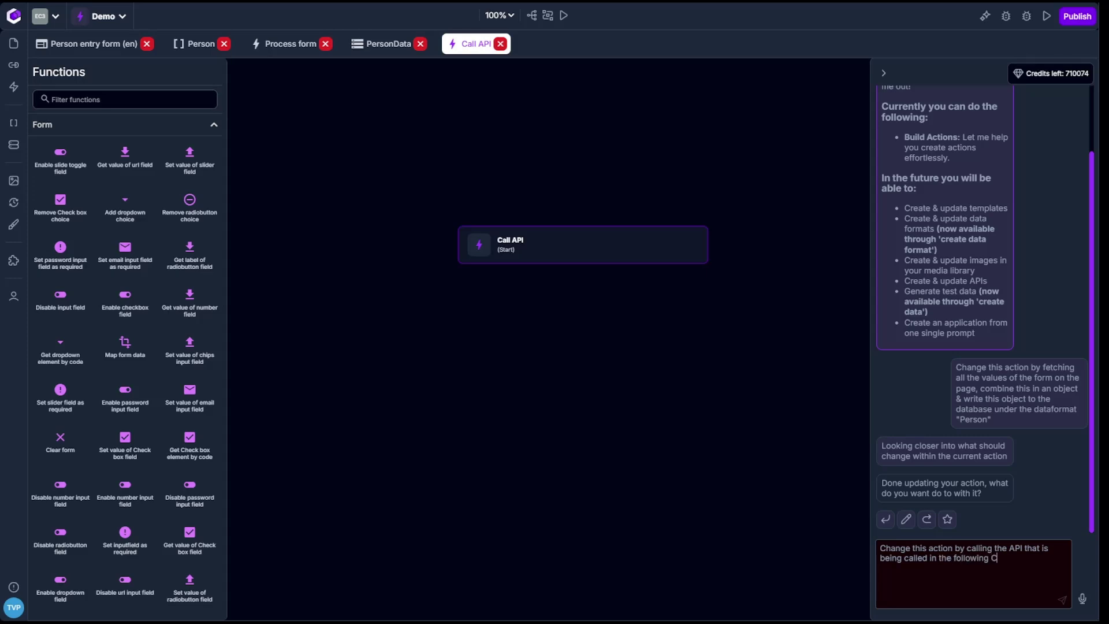
type("URL statement:")
key("ctrl+v")
key("Return")
key("Return")
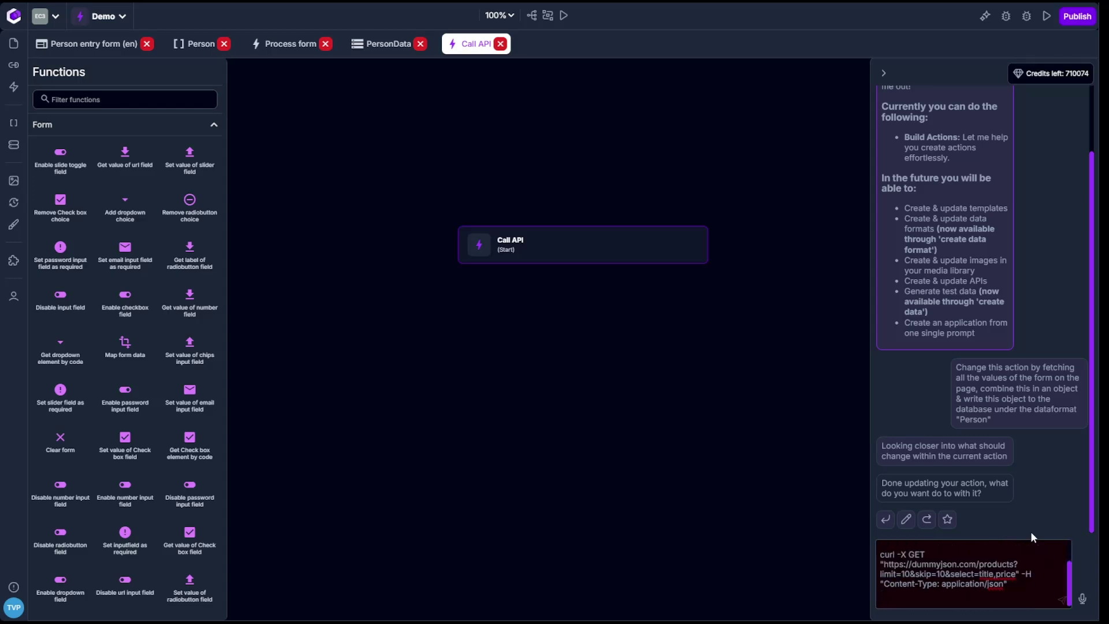
type("Write teh")
key("BackSpace")
key("BackSpace")
type("h e results to the application log.")
key("Return")
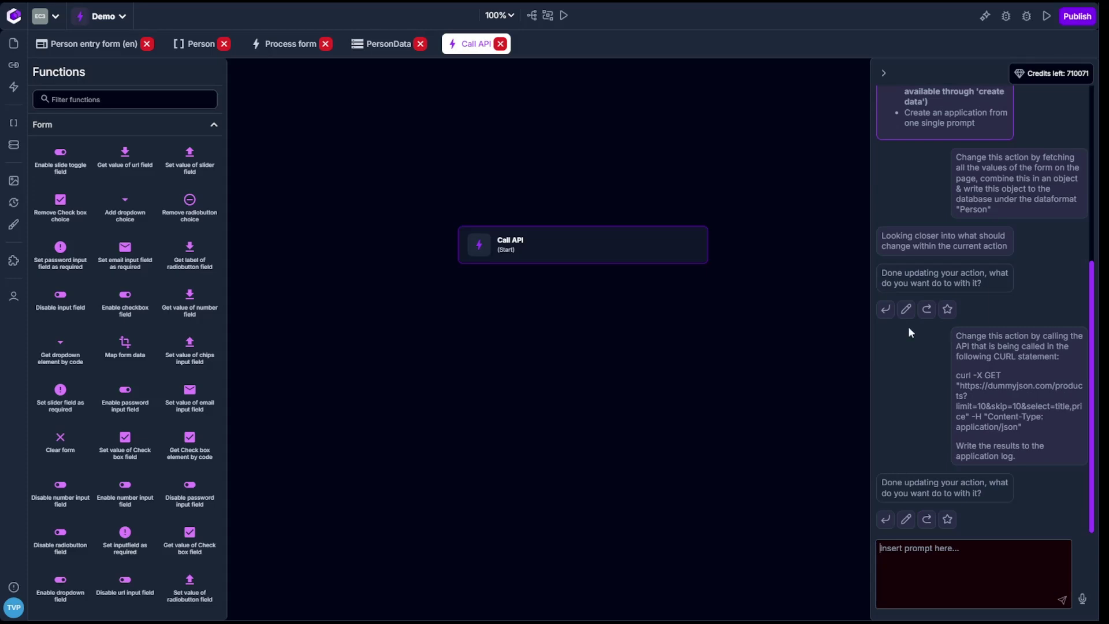
Accept the assistant's generated Call API flow and open the API call step's settings.
left_click(885, 519)
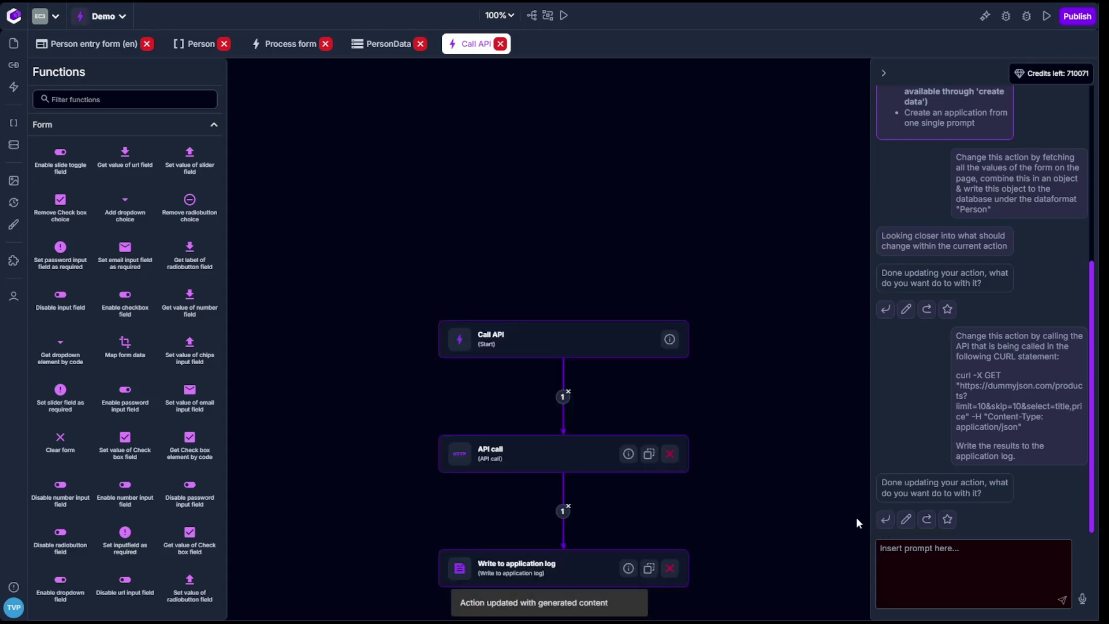
left_click_drag(785, 556, 773, 364)
left_click(503, 284)
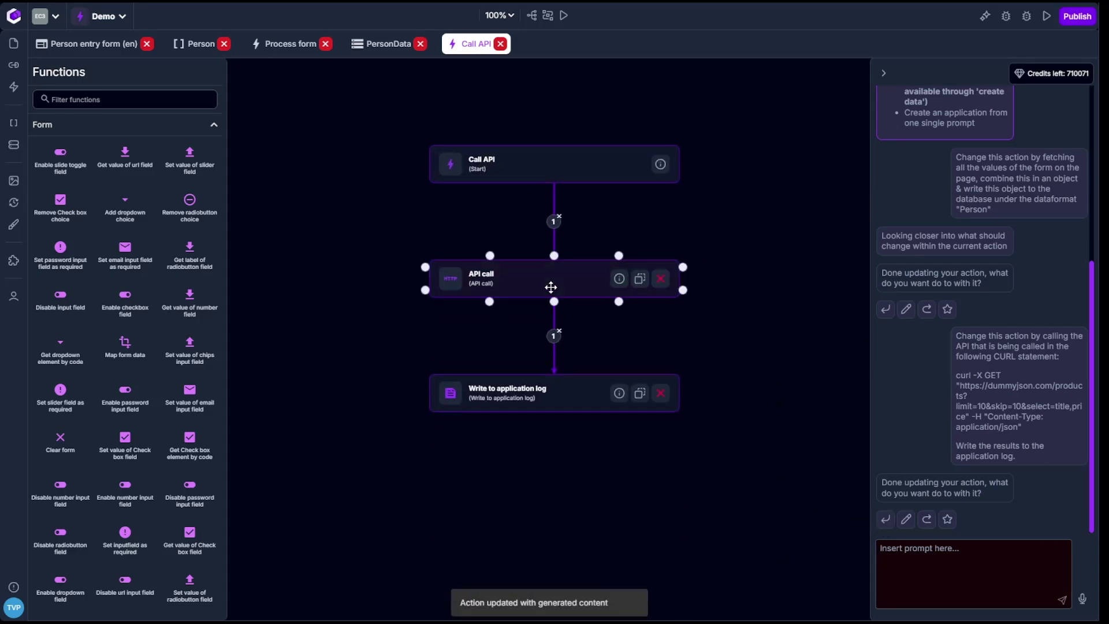
left_click(550, 158)
double_click(555, 272)
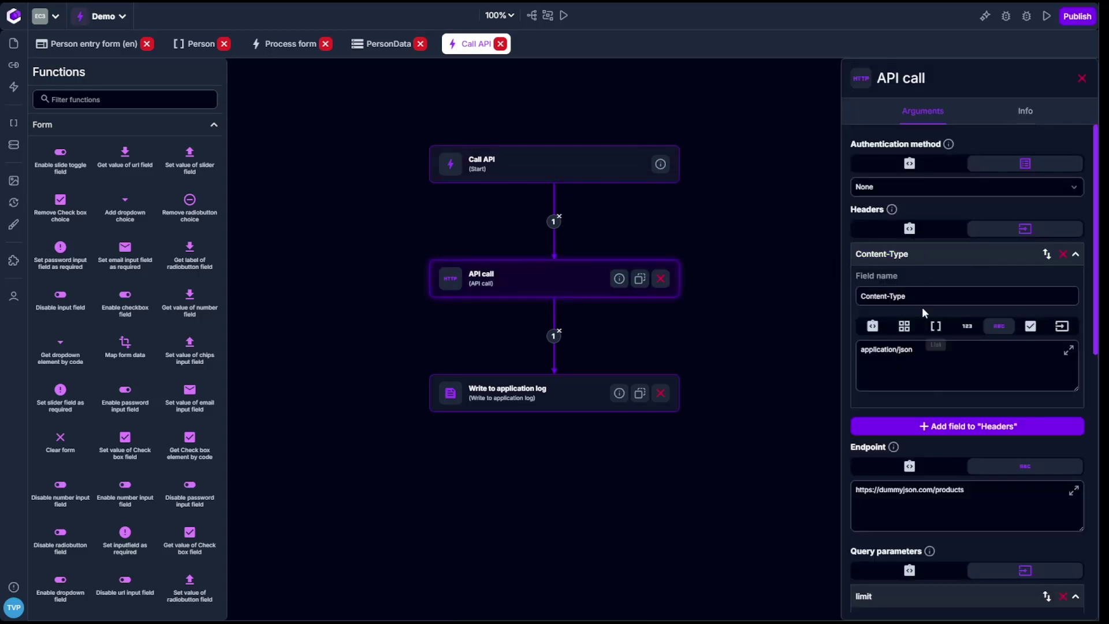
Clear the missing response data-format and confirm the log step writes apiCallResult_RESPONSE.
scroll(968, 407, "down", 3)
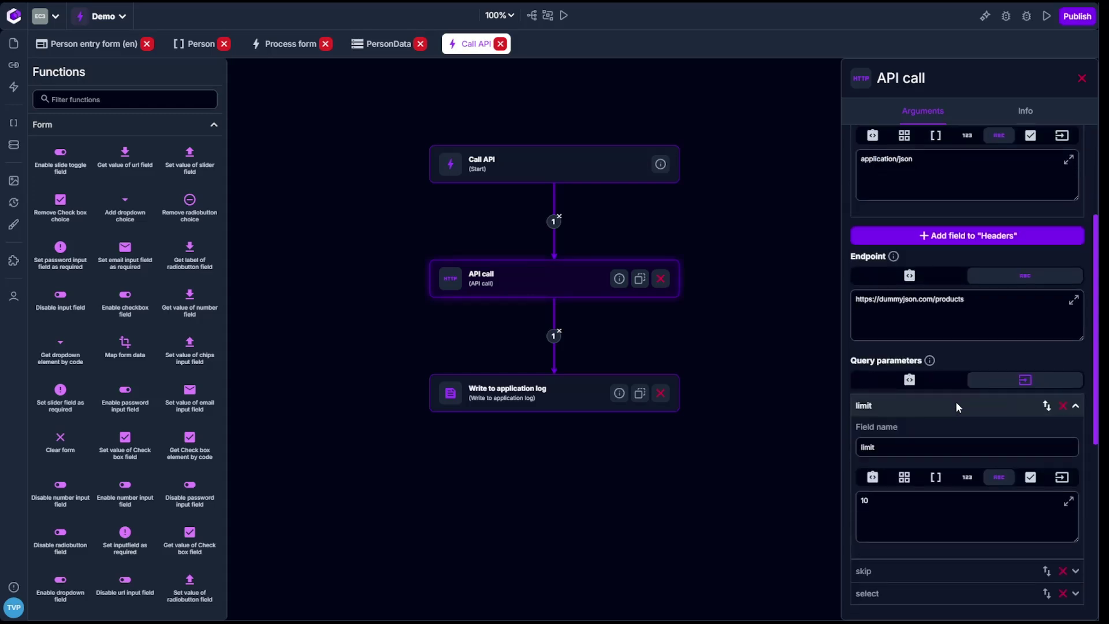
triple_click(986, 304)
scroll(969, 420, "down", 3)
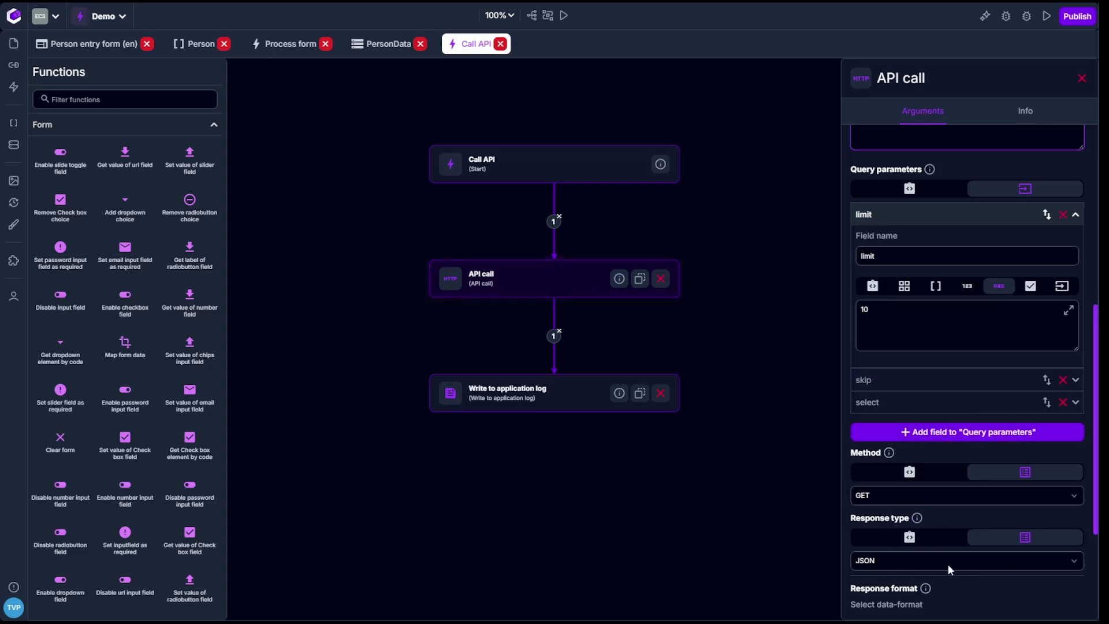
scroll(948, 564, "down", 3)
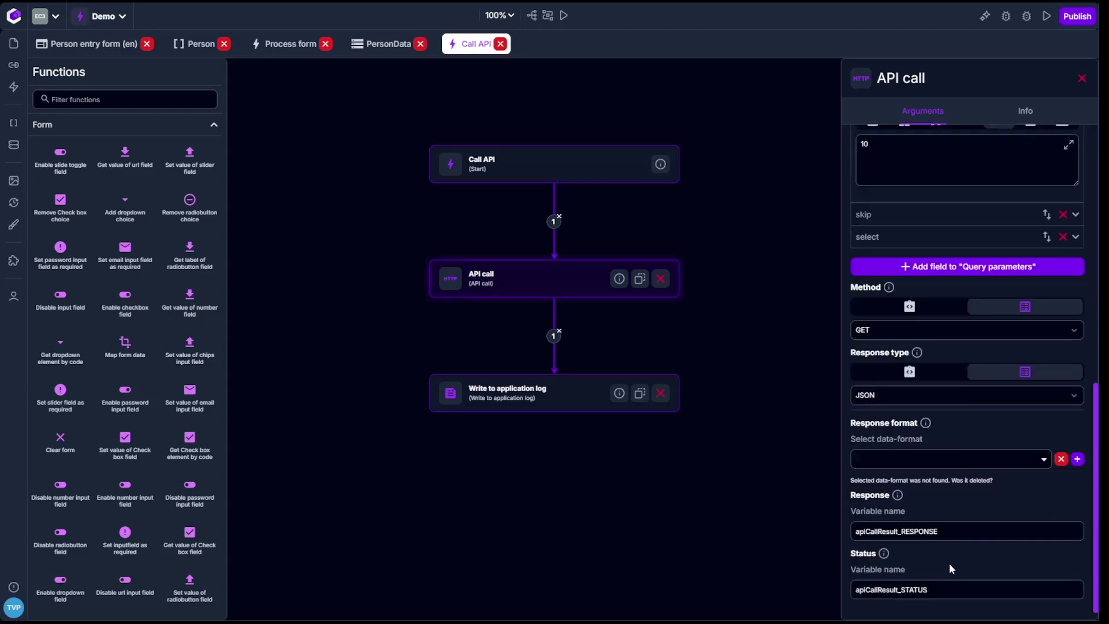
left_click(1061, 460)
left_click(917, 540)
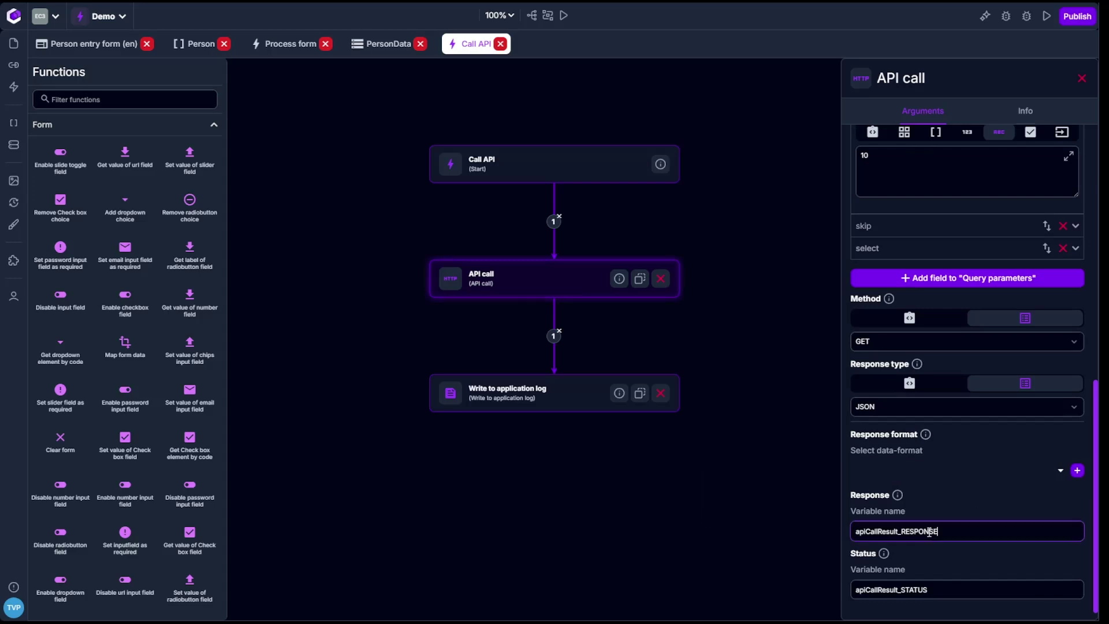
double_click(888, 530)
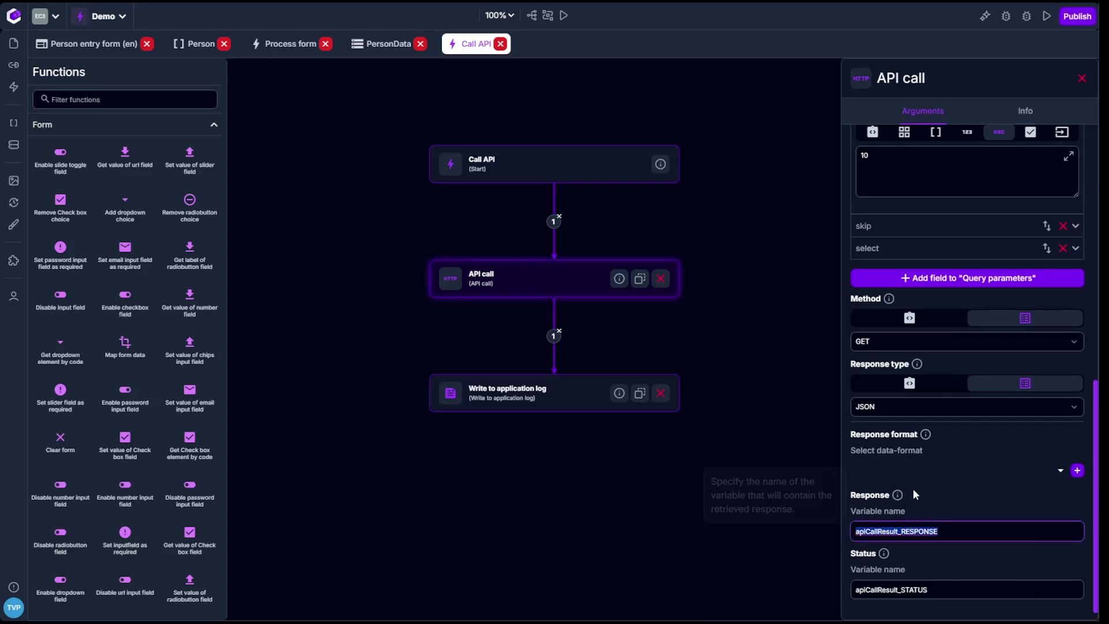
left_click(600, 405)
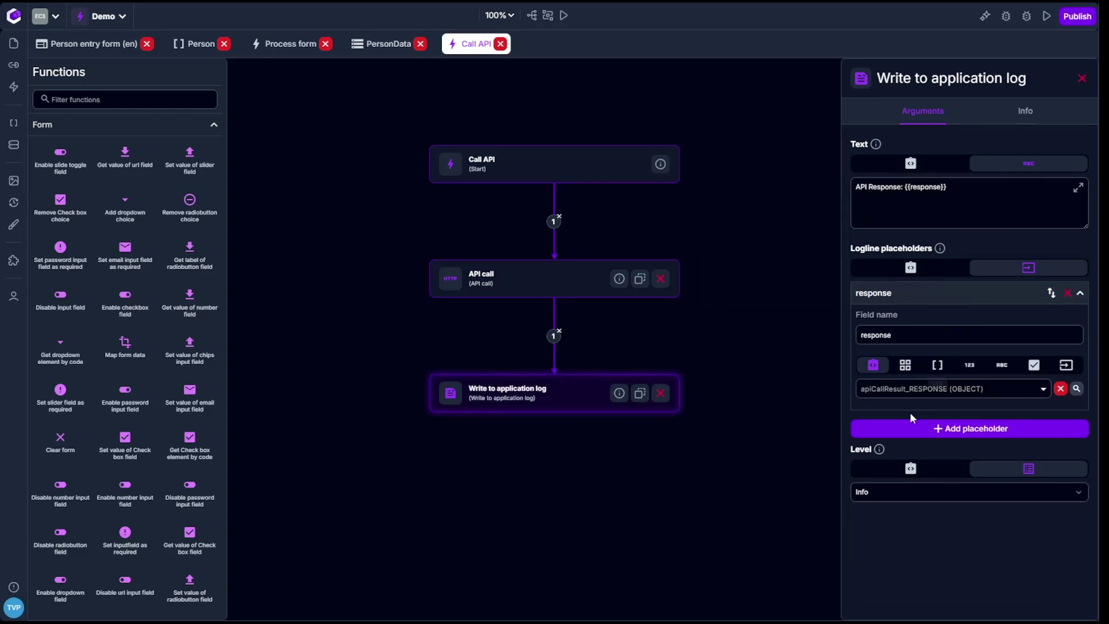
Create and execute a new test for Call API, then expand the logged product list.
left_click(566, 17)
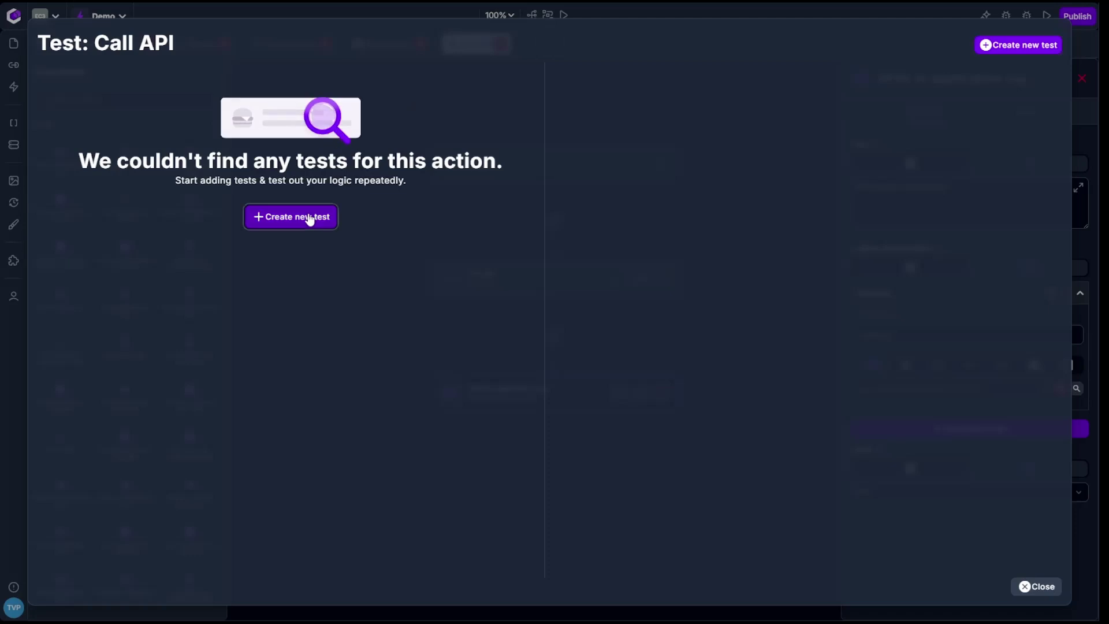
left_click(310, 218)
left_click(277, 104)
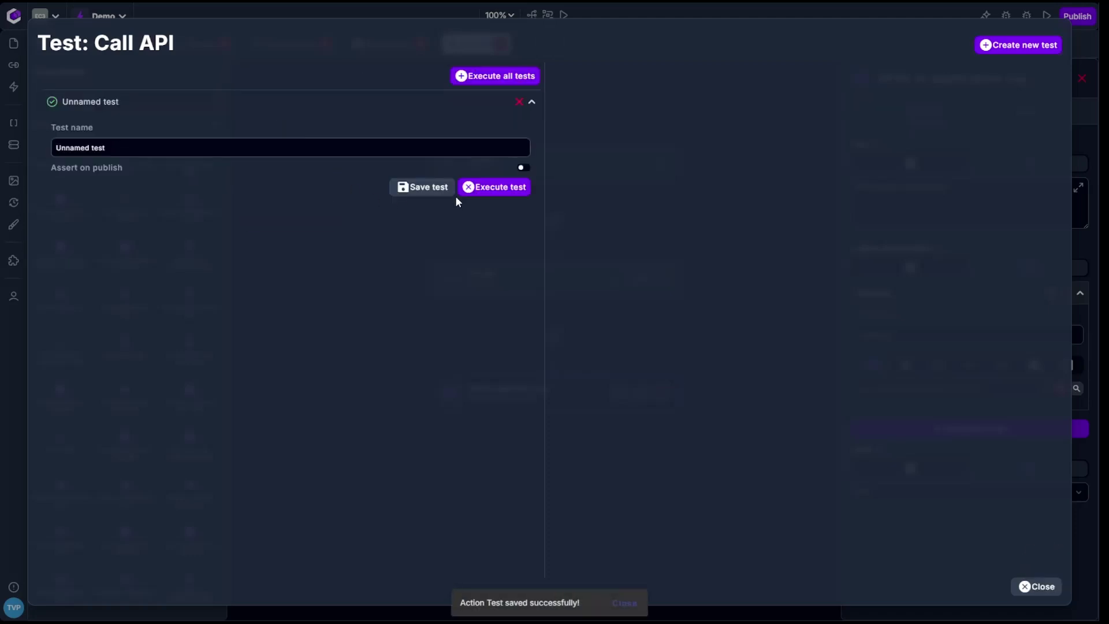
left_click(511, 194)
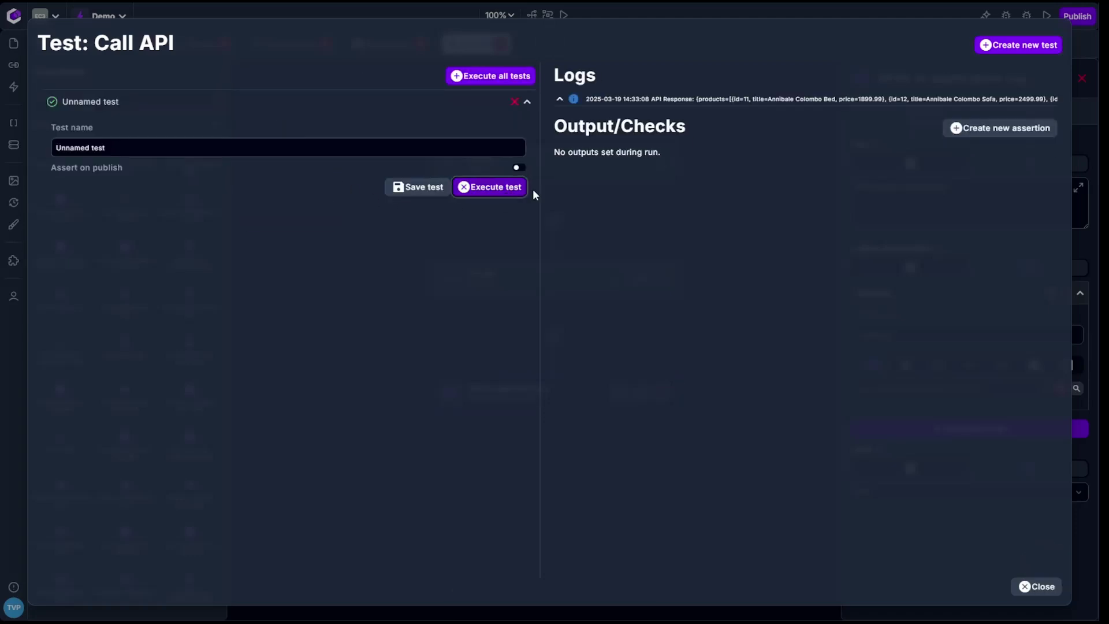
left_click(560, 100)
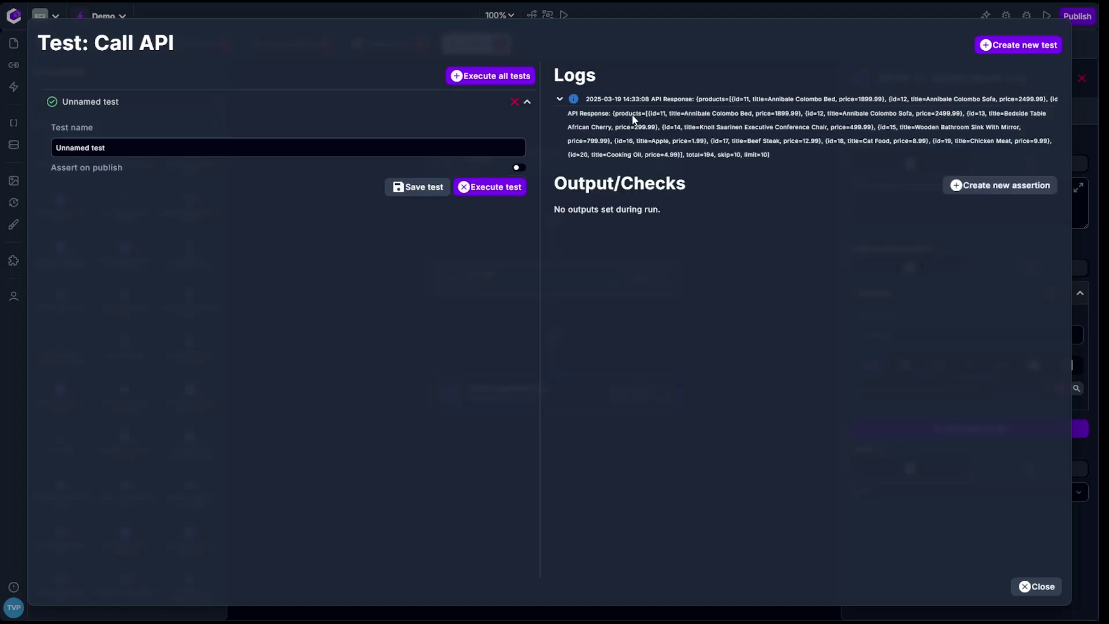
left_click_drag(646, 112, 612, 108)
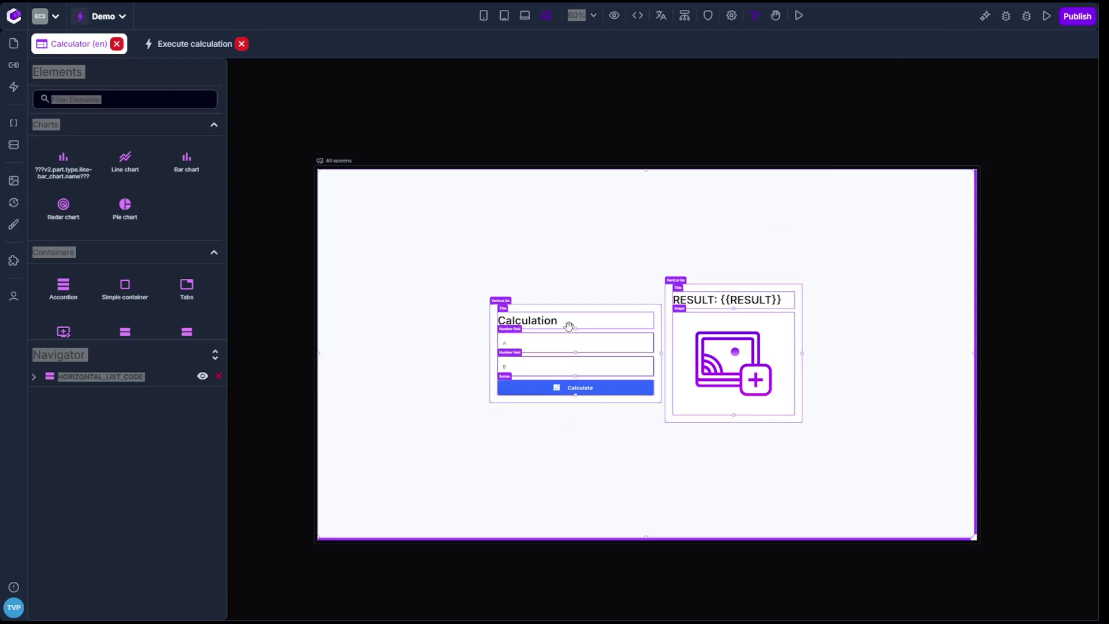
Pan the canvas so the calculator form fills it, and select the Calculate button.
scroll(507, 361, "up", 1)
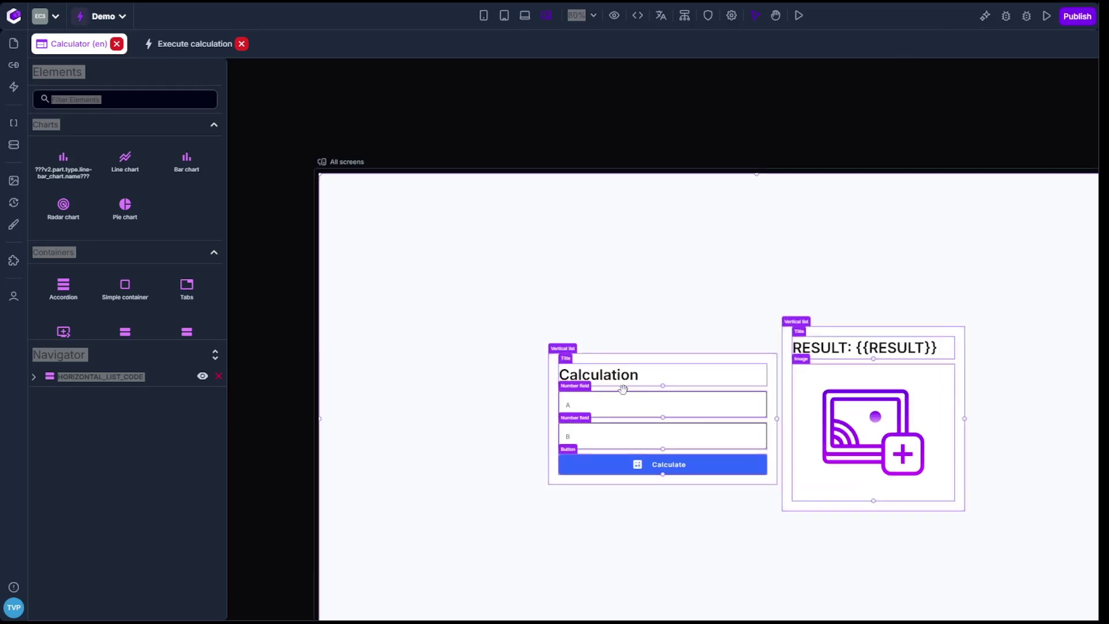
left_click(711, 305)
key("space")
left_click_drag(686, 303, 546, 92)
left_click(544, 255)
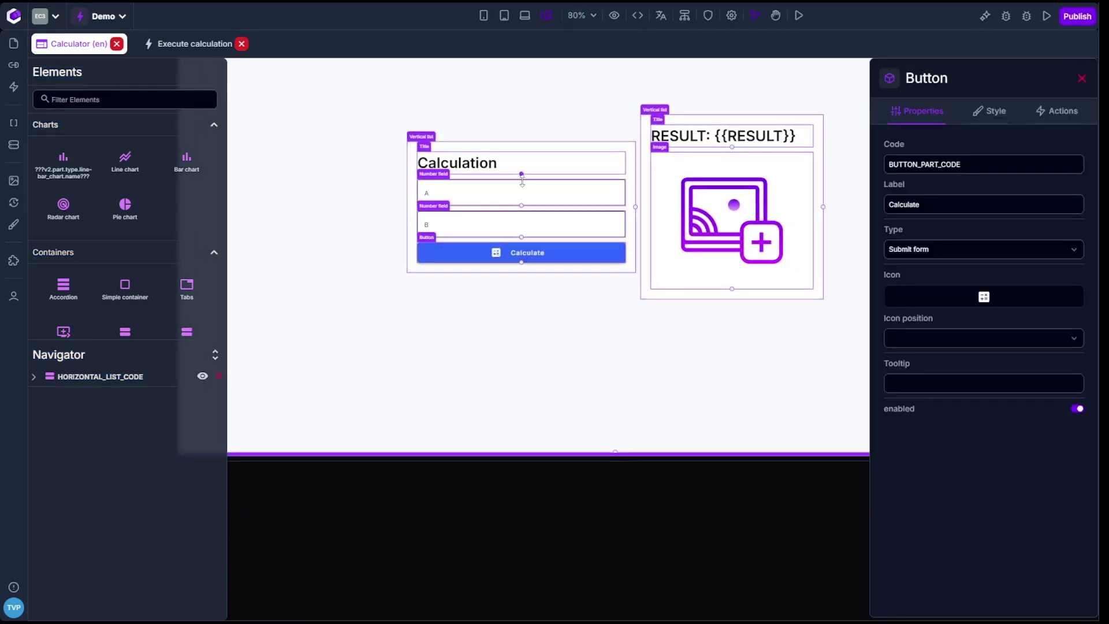
left_click(733, 135)
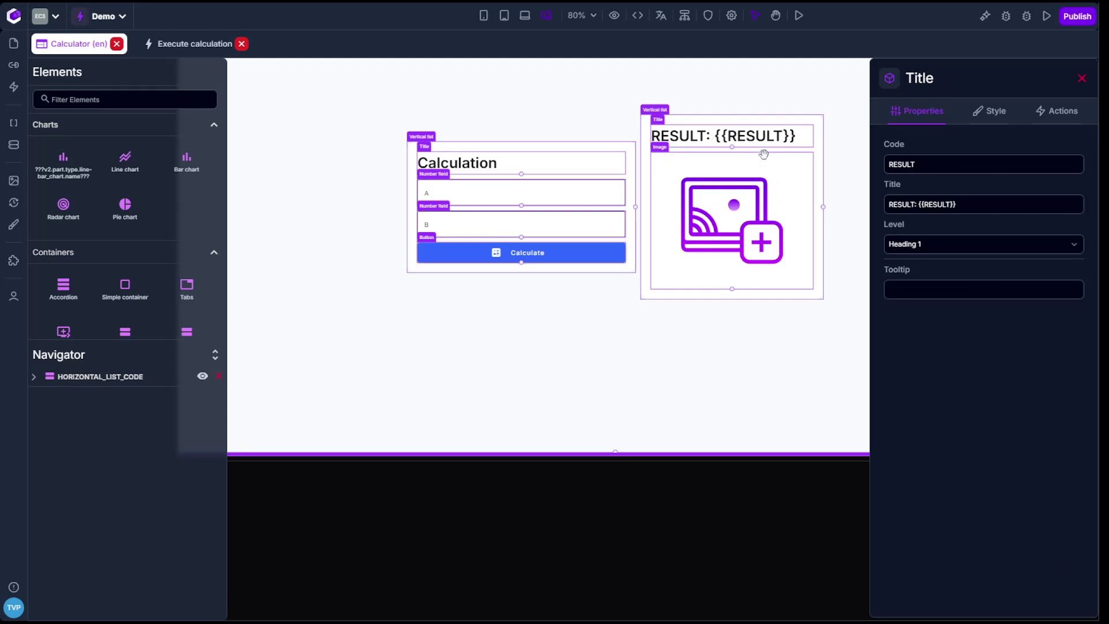
left_click(504, 254)
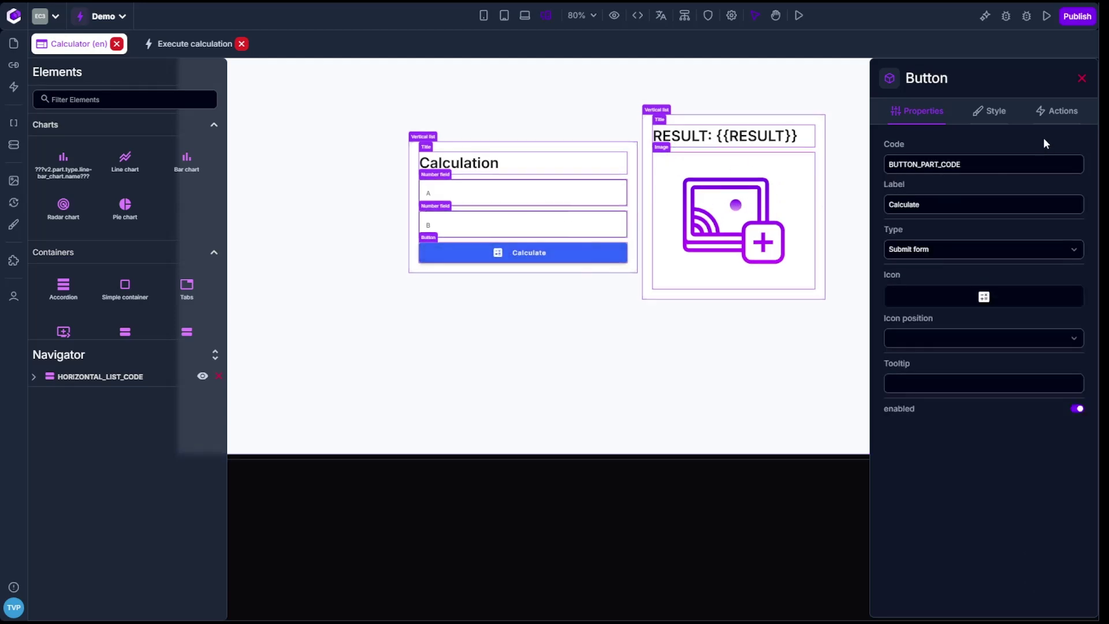
Open the button's on-click action '1: Execute calculation' in the action editor.
left_click(1058, 111)
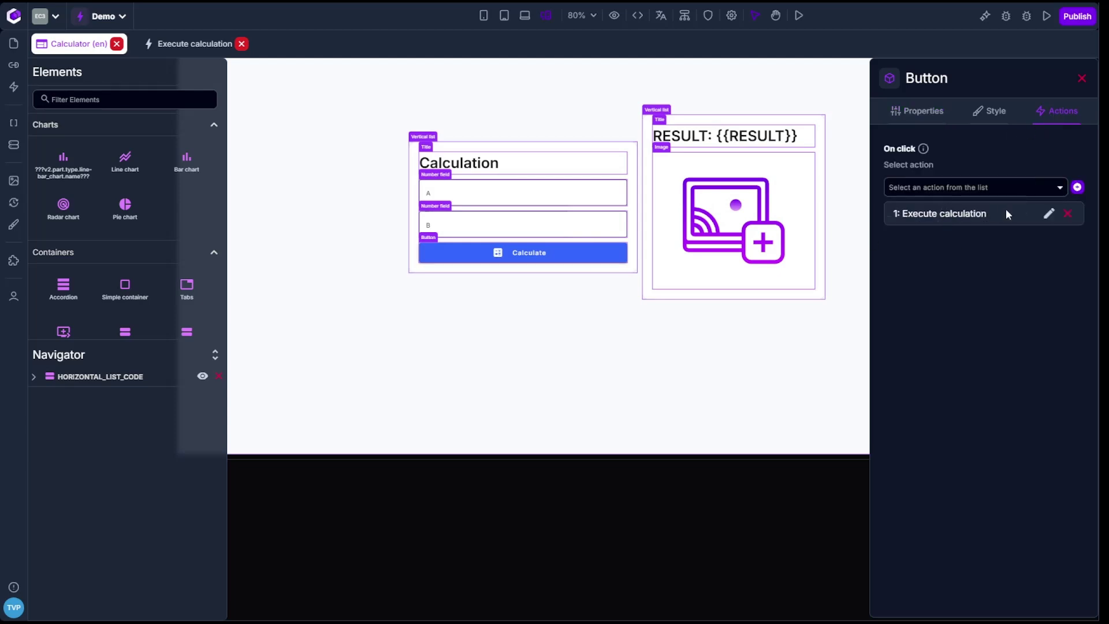
triple_click(953, 219)
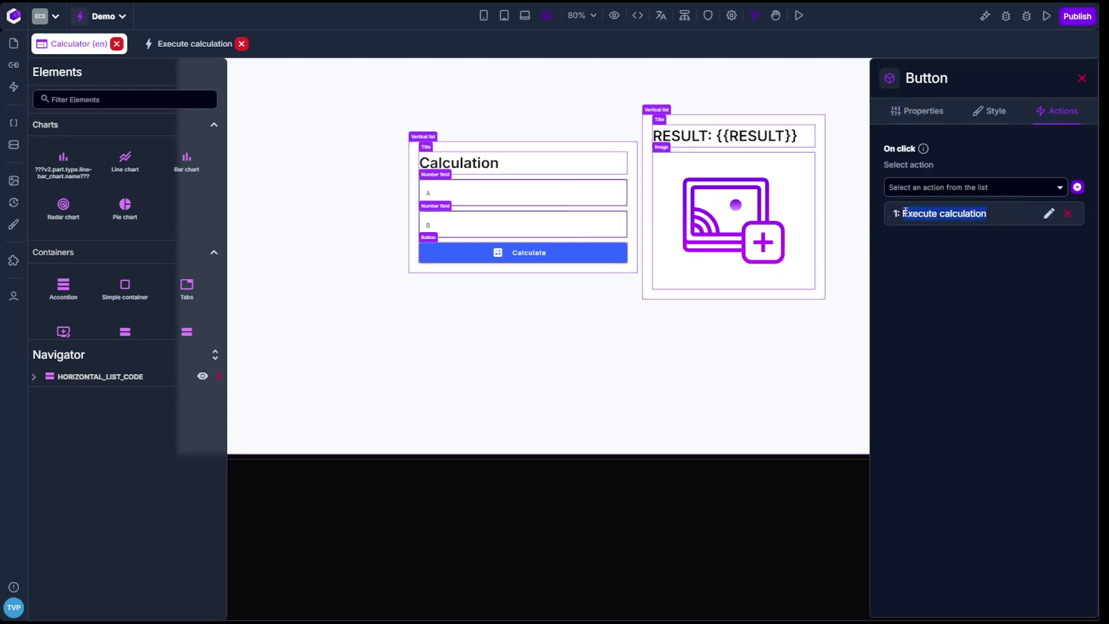
left_click(1048, 215)
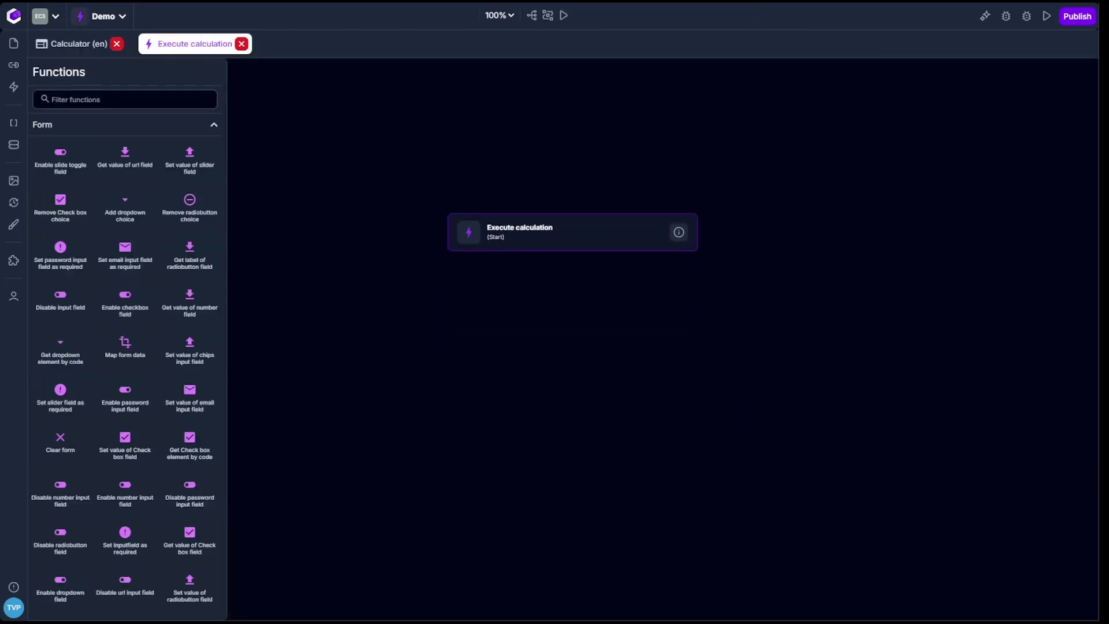
Prompt the AI assistant to sum A and B into RESULT, showing the pasted image above 10, else hiding it.
left_click(984, 17)
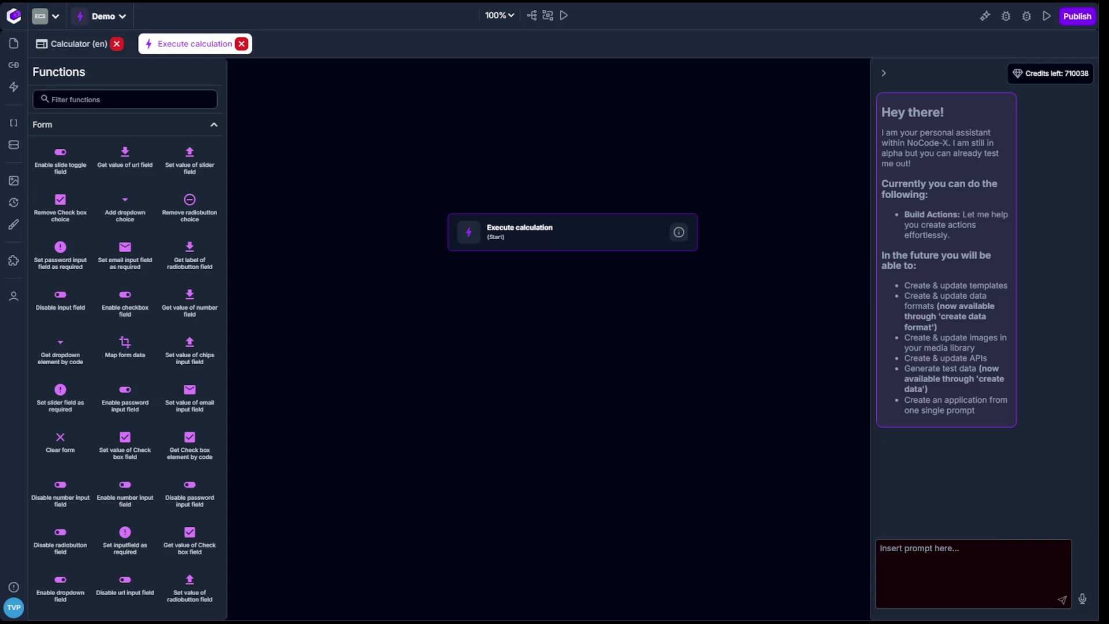
type("Change this action by fethcihing the values A &")
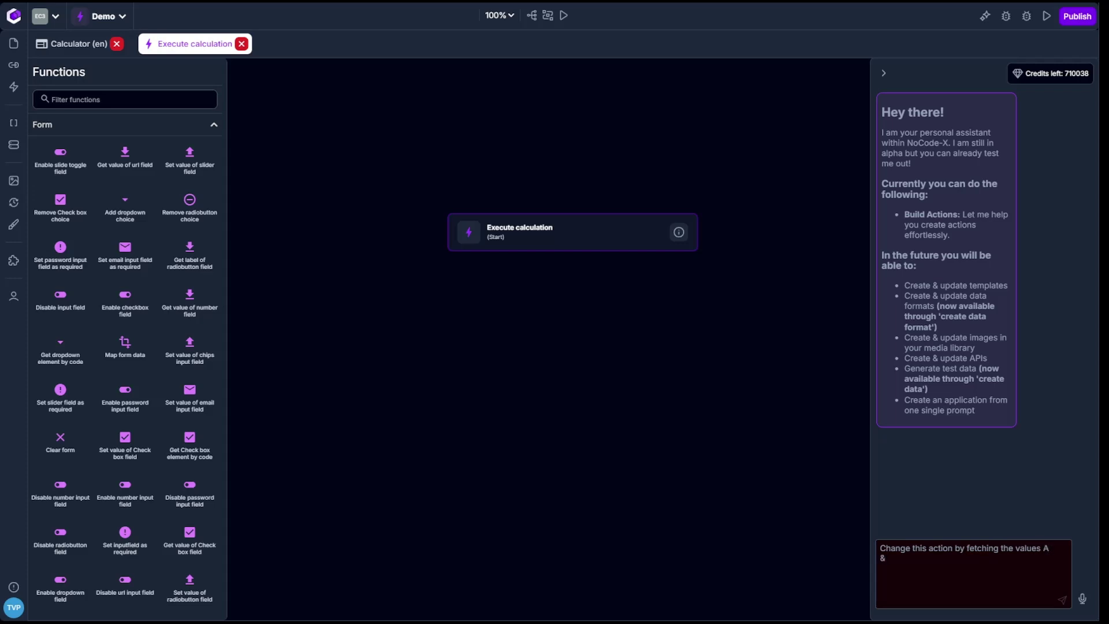
type(" B. Add A & B together & make sur")
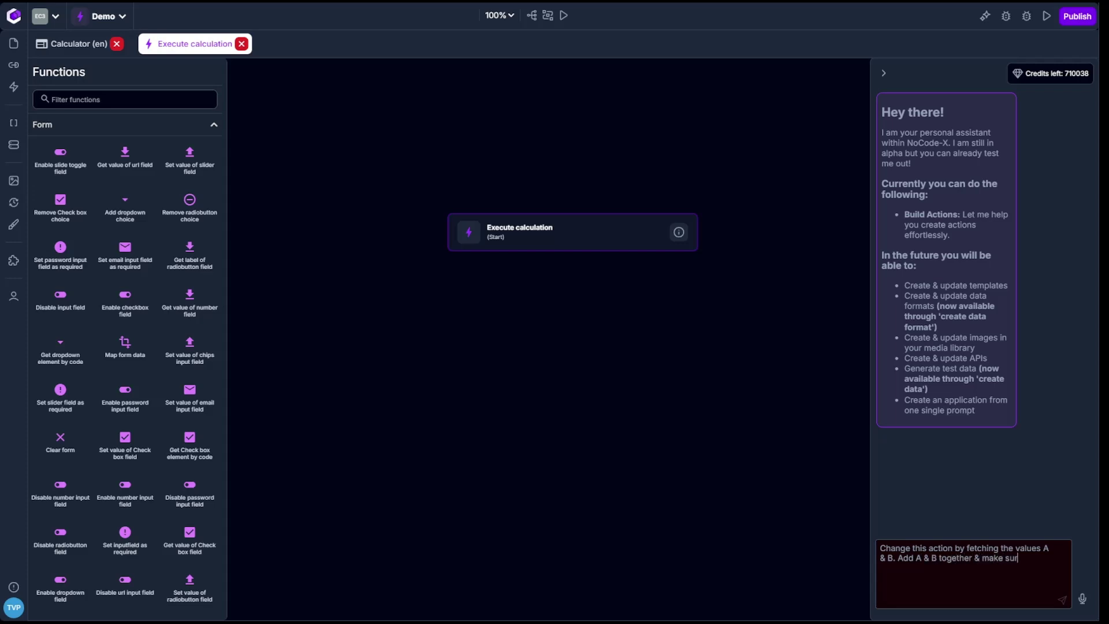
type("e the result is written on scre")
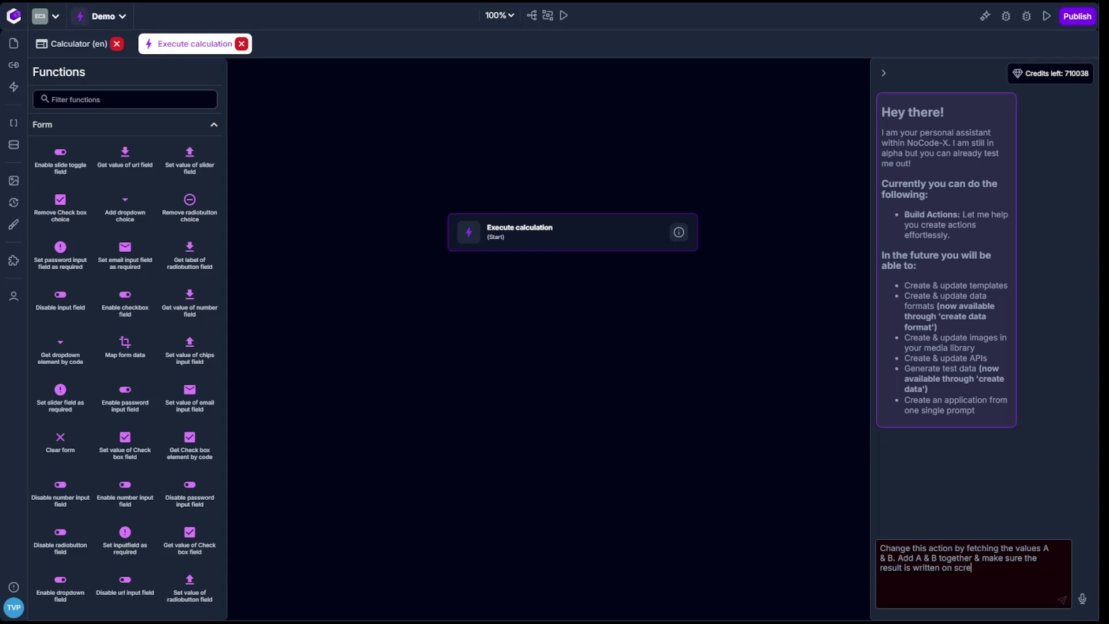
type("en by replacing the placeholder \"RESULT")
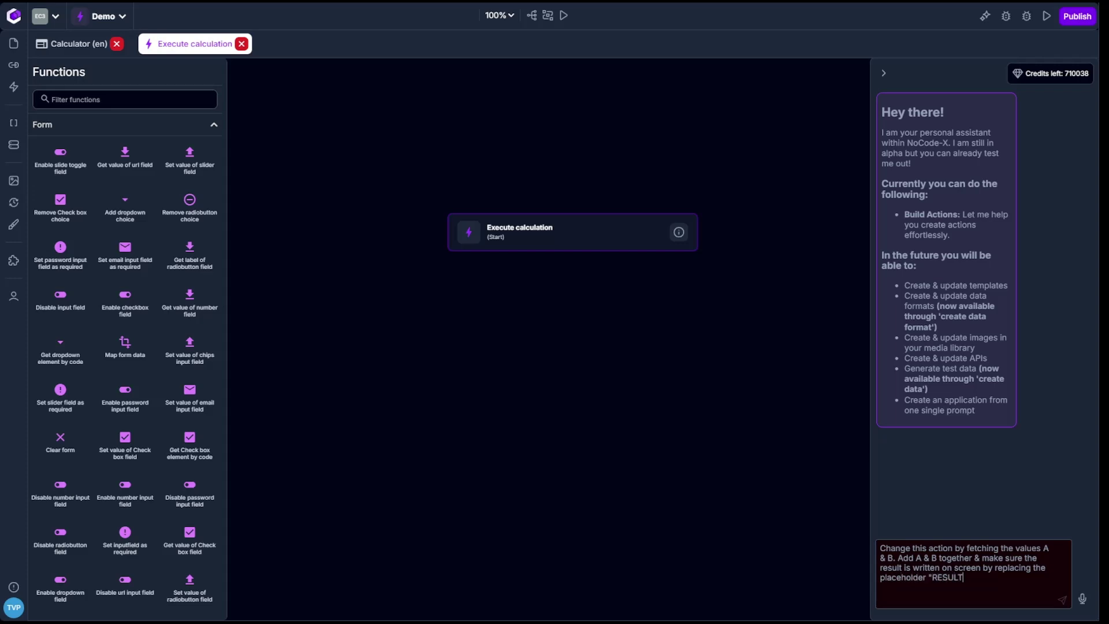
type("\" on the \"Result\" title component.")
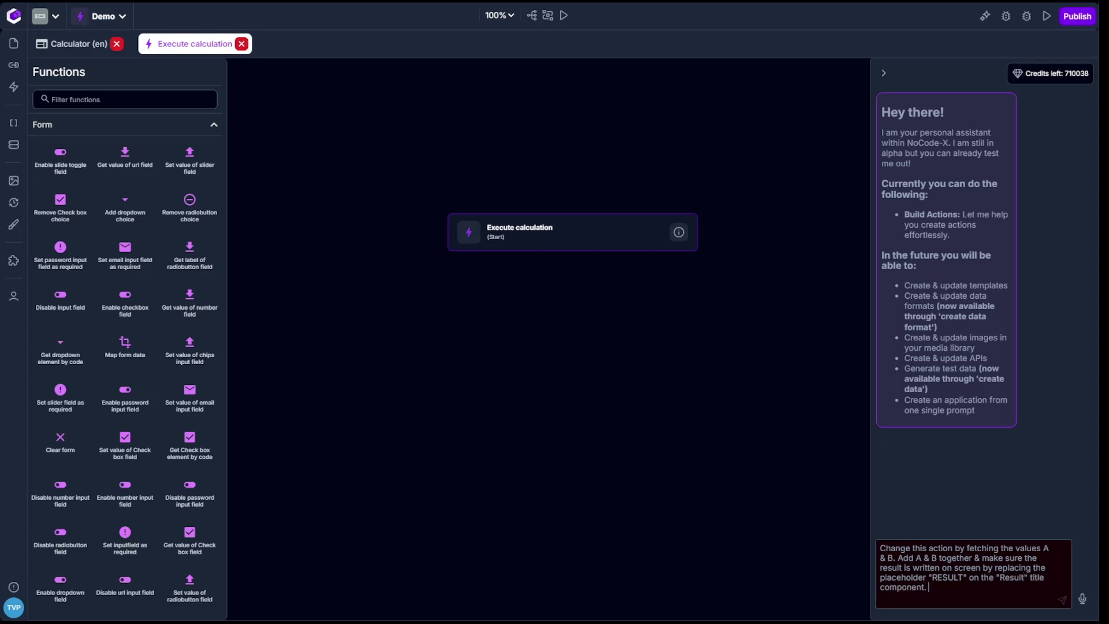
key("shift+Return")
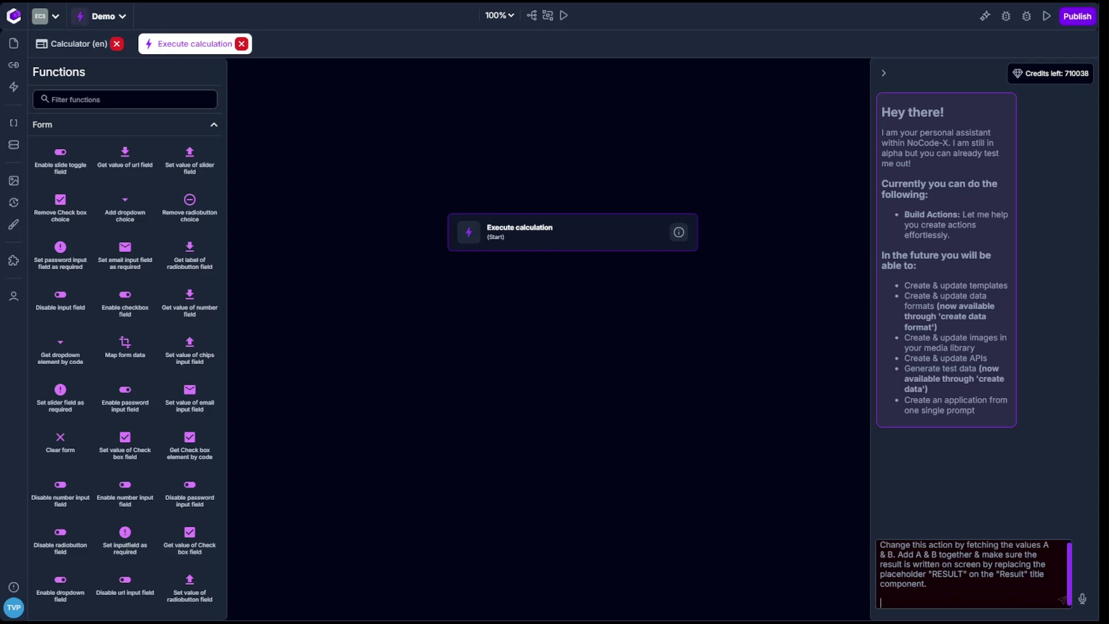
type("If the result is bigger than 10 show this image \"")
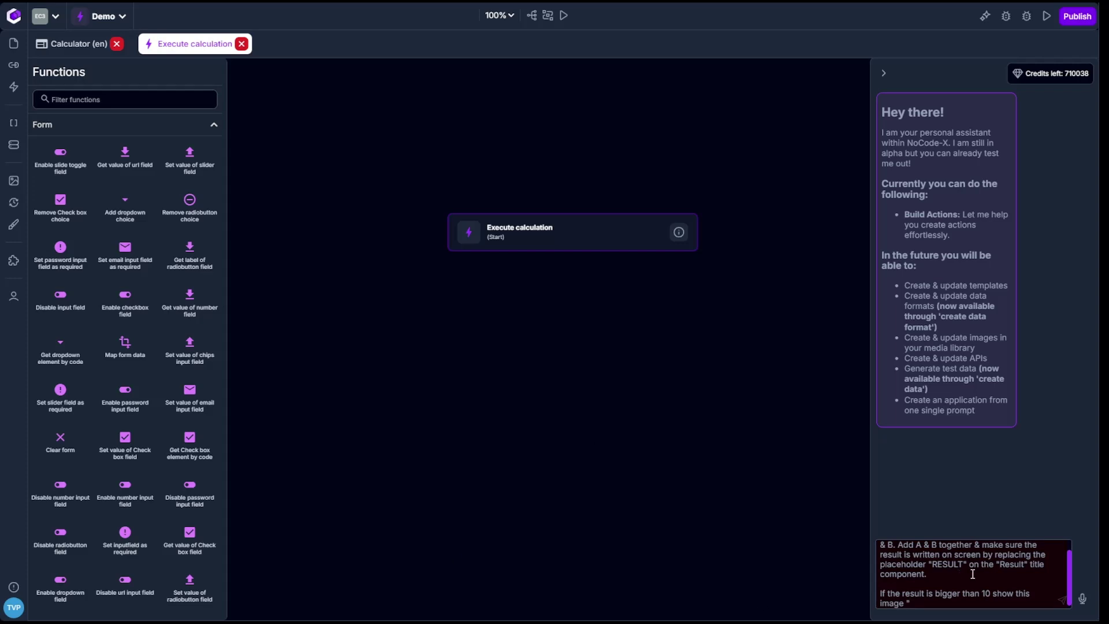
key("BackSpace")
type("\"https://media.makeameme.org/created/what-if-i-b2ba335dcf.jpg\"")
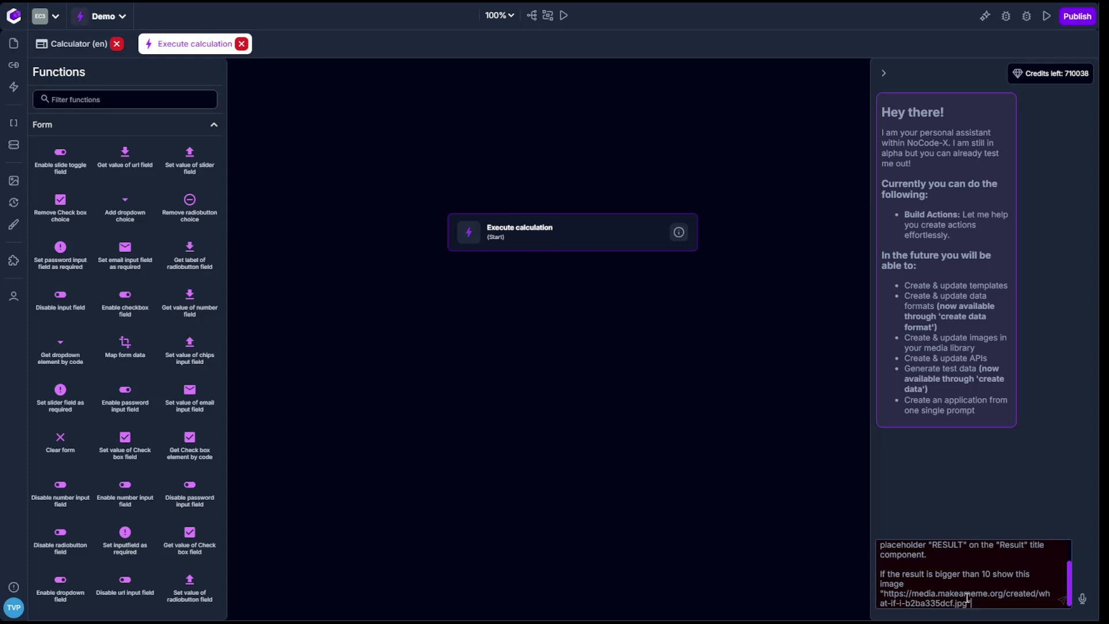
type("in ther")
type("ther case hide thei m")
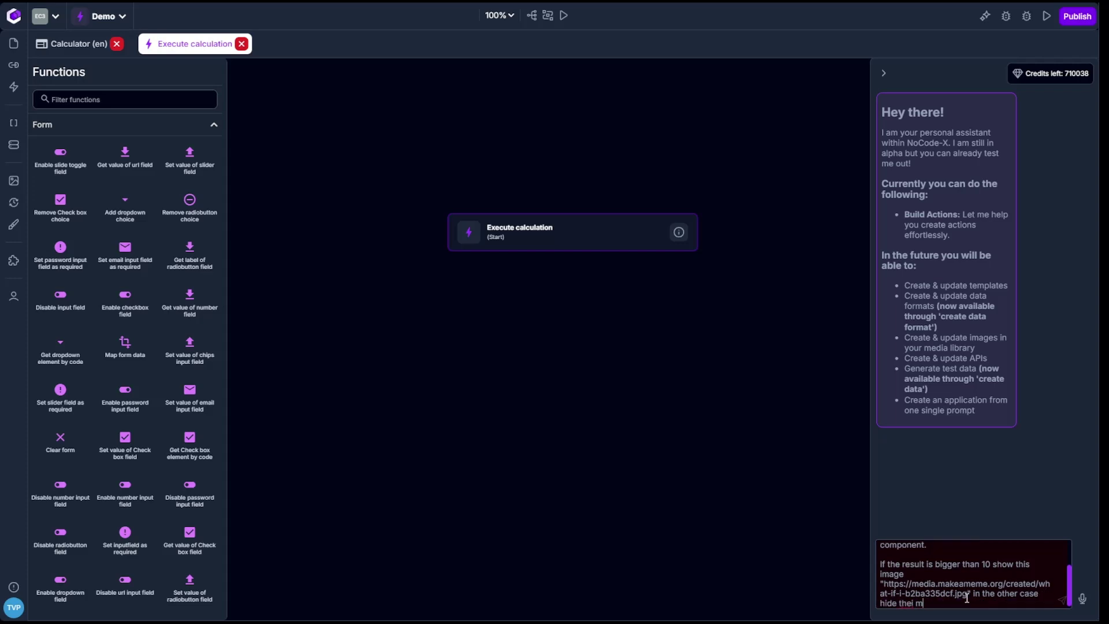
key("BackSpace")
type("mage element.")
key("Return")
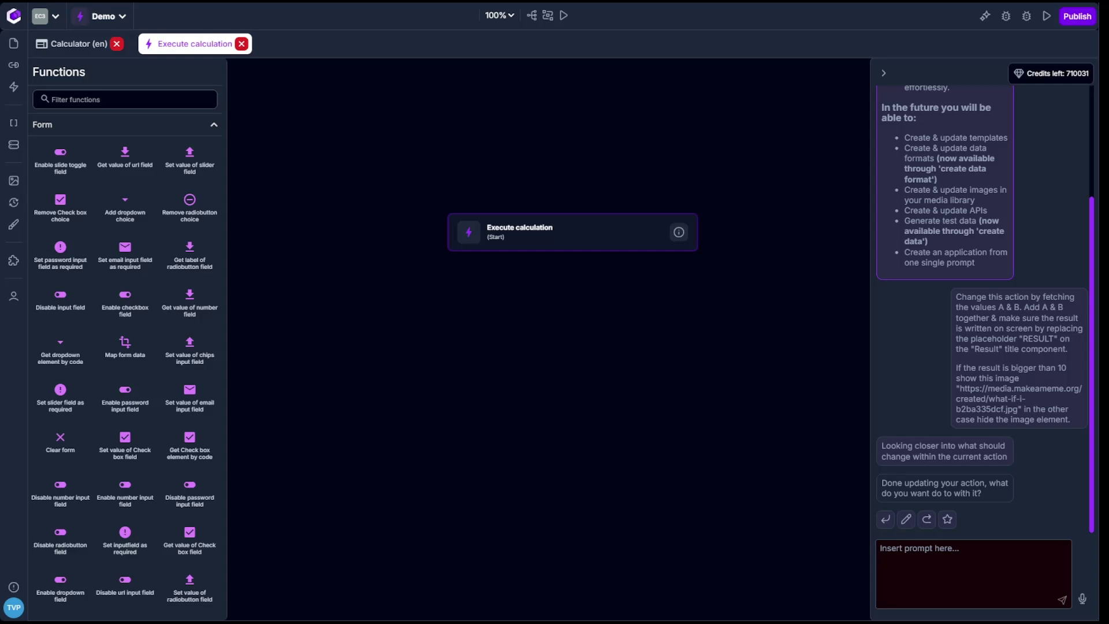
Apply the generated flow and check the first get-value step's arguments.
left_click(884, 520)
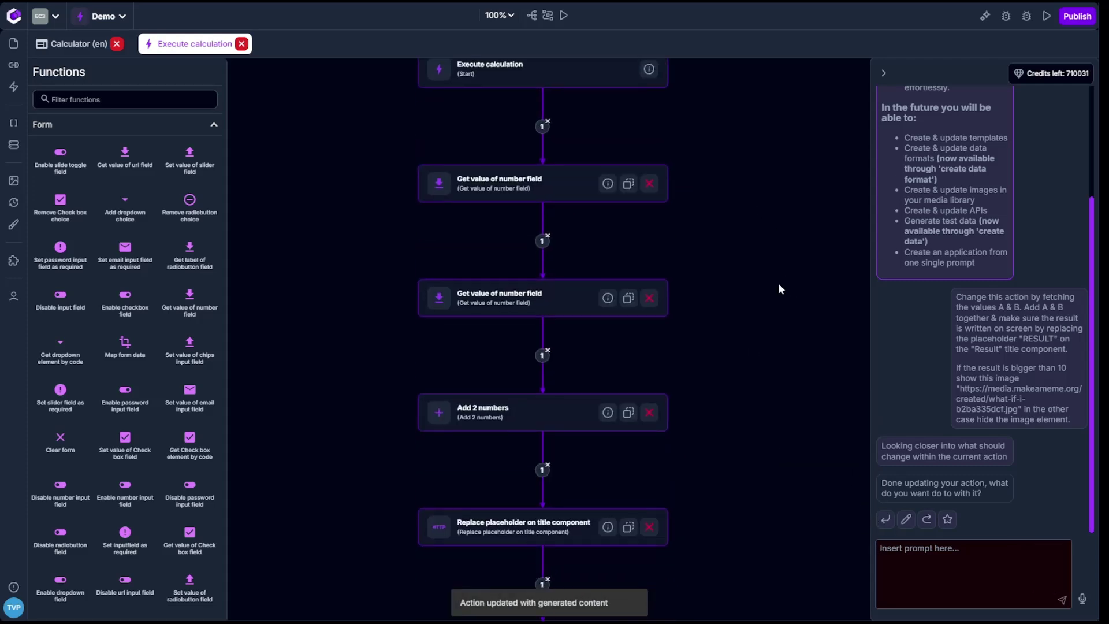
left_click(546, 187)
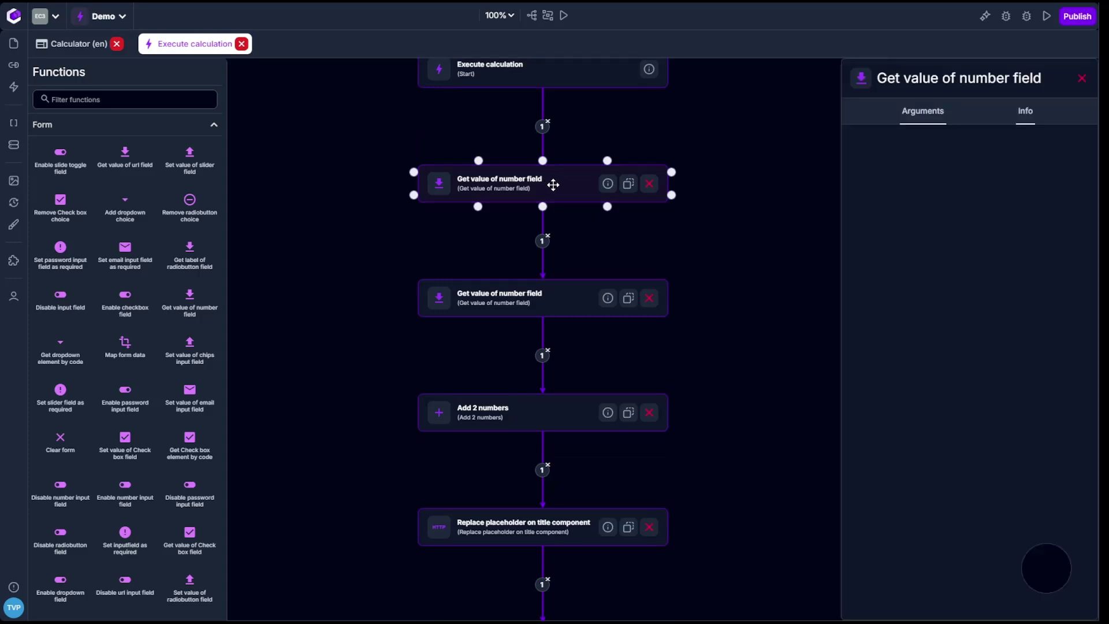
left_click(531, 318)
scroll(718, 366, "down", 2)
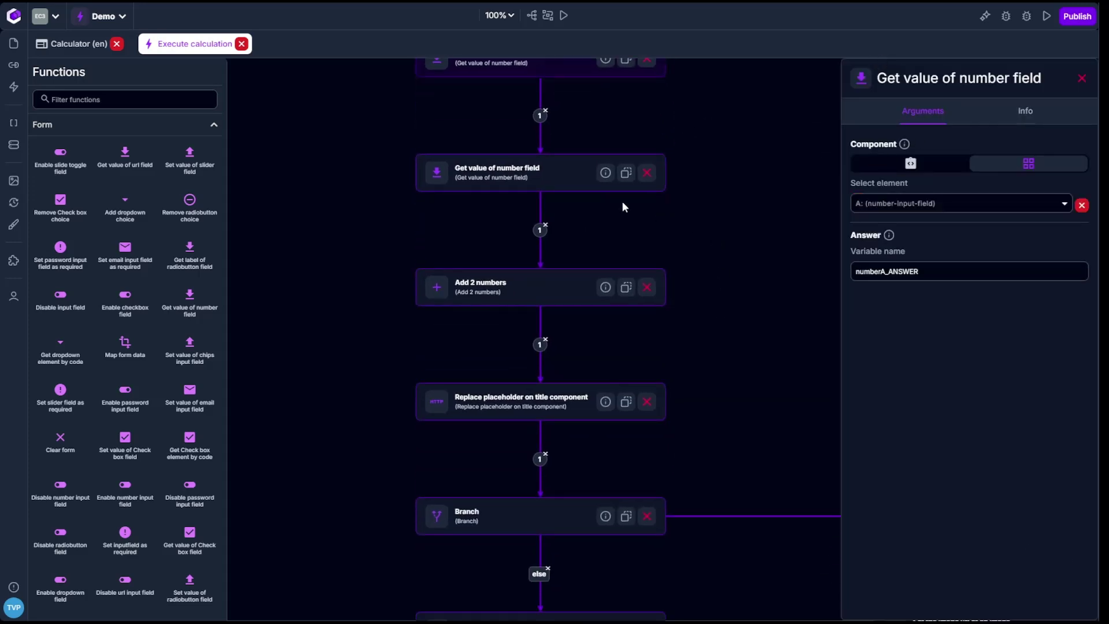
left_click_drag(762, 296, 661, 234)
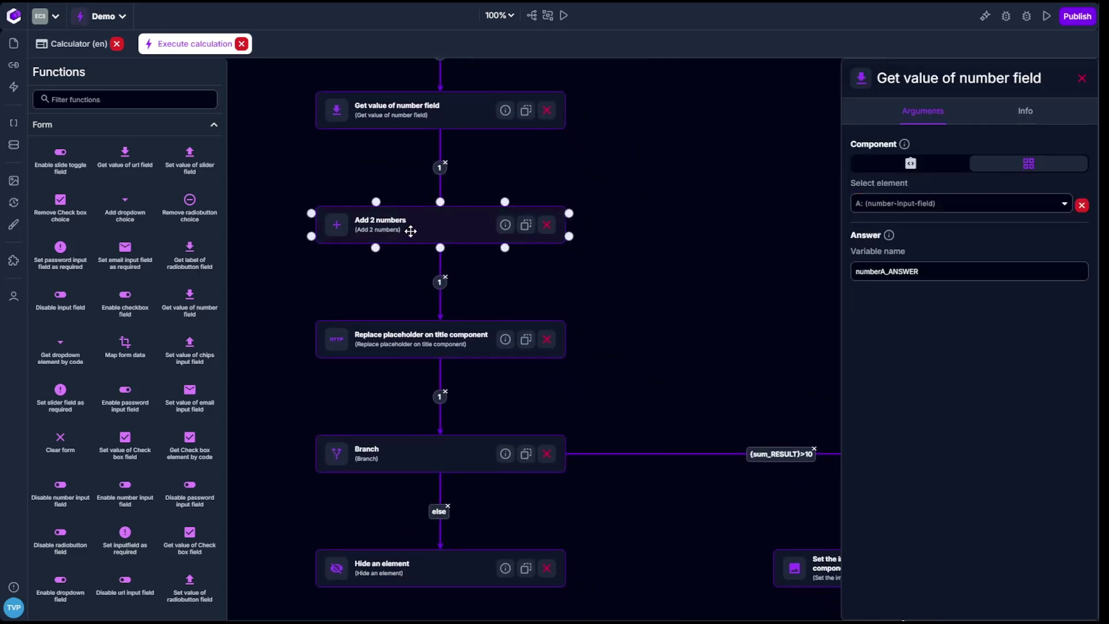
scroll(664, 341, "down", 2)
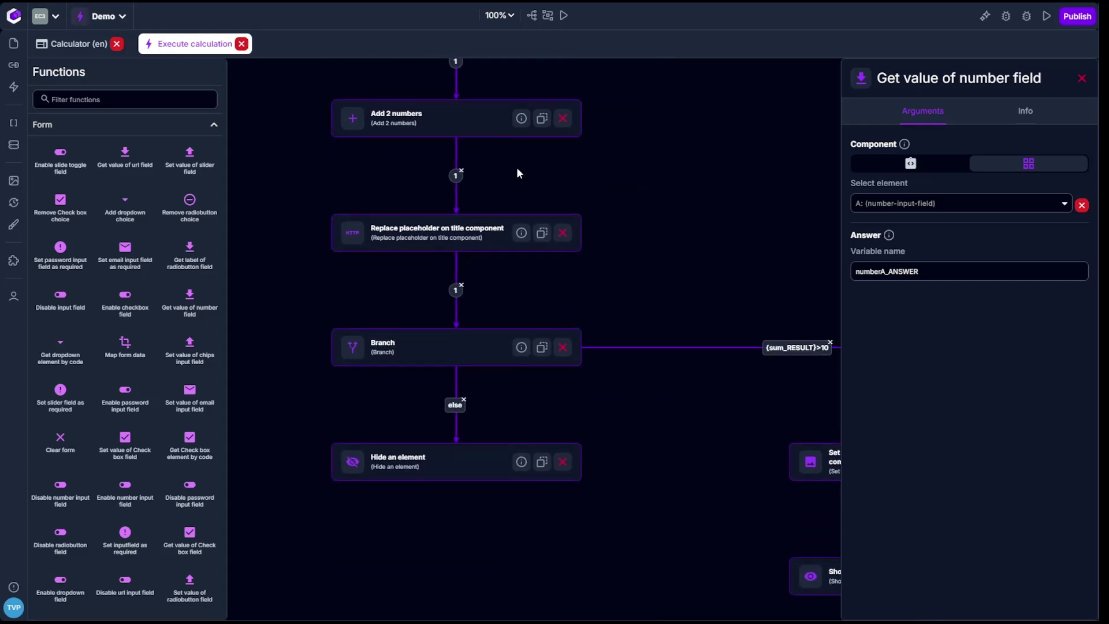
Review the placeholder, image URL, show and hide element steps, then return to the Calculator page.
left_click(445, 230)
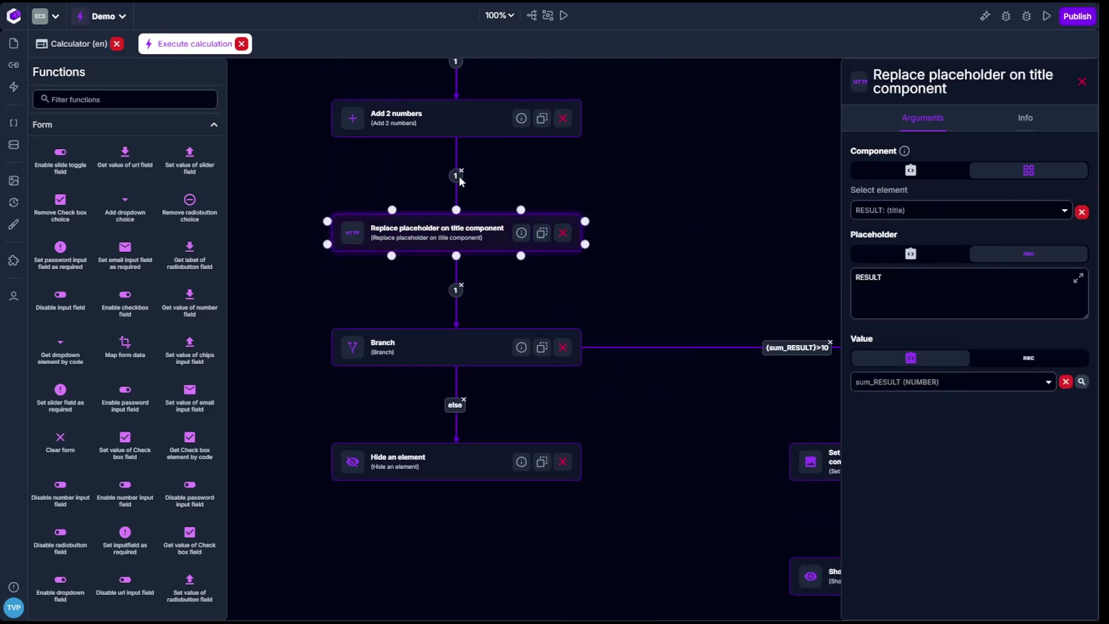
left_click_drag(696, 259, 705, 133)
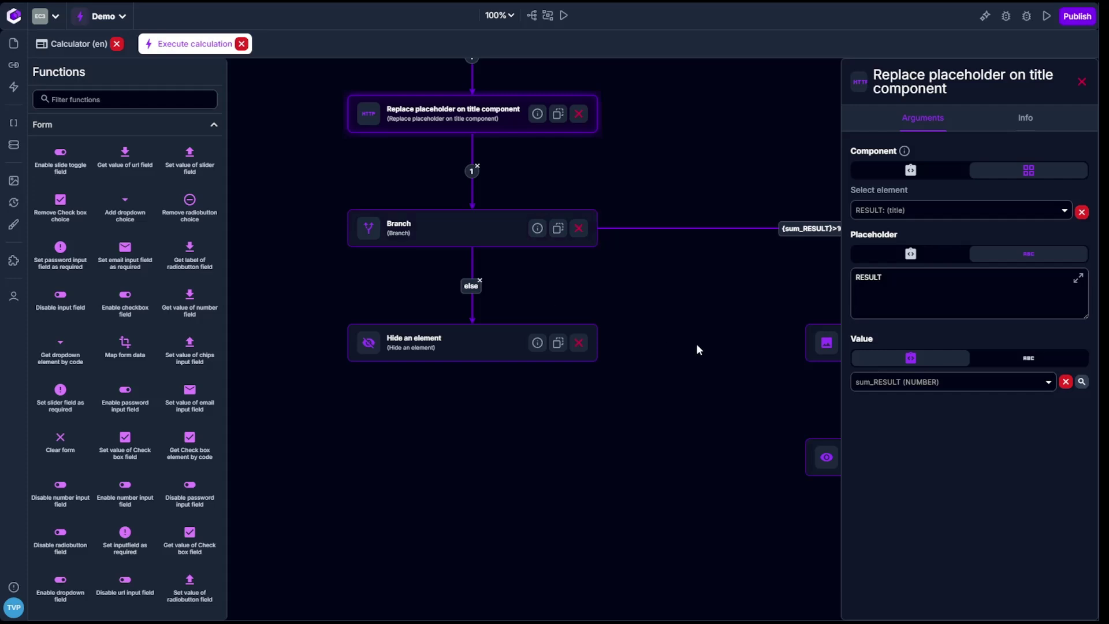
scroll(695, 343, "right", 5)
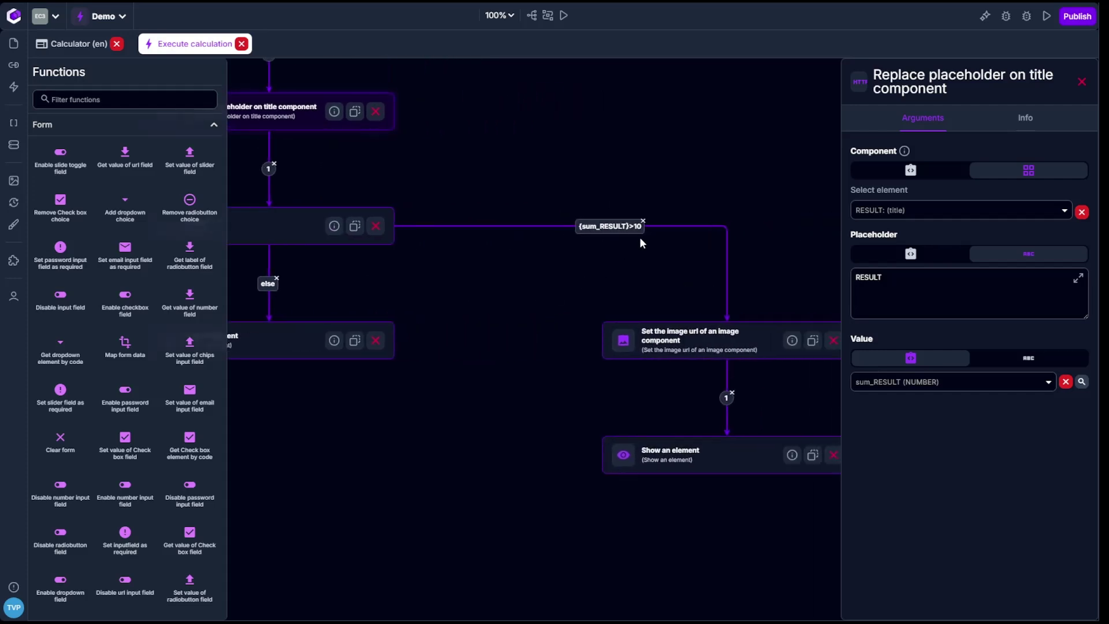
scroll(643, 279, "right", 5)
scroll(643, 280, "down", 1)
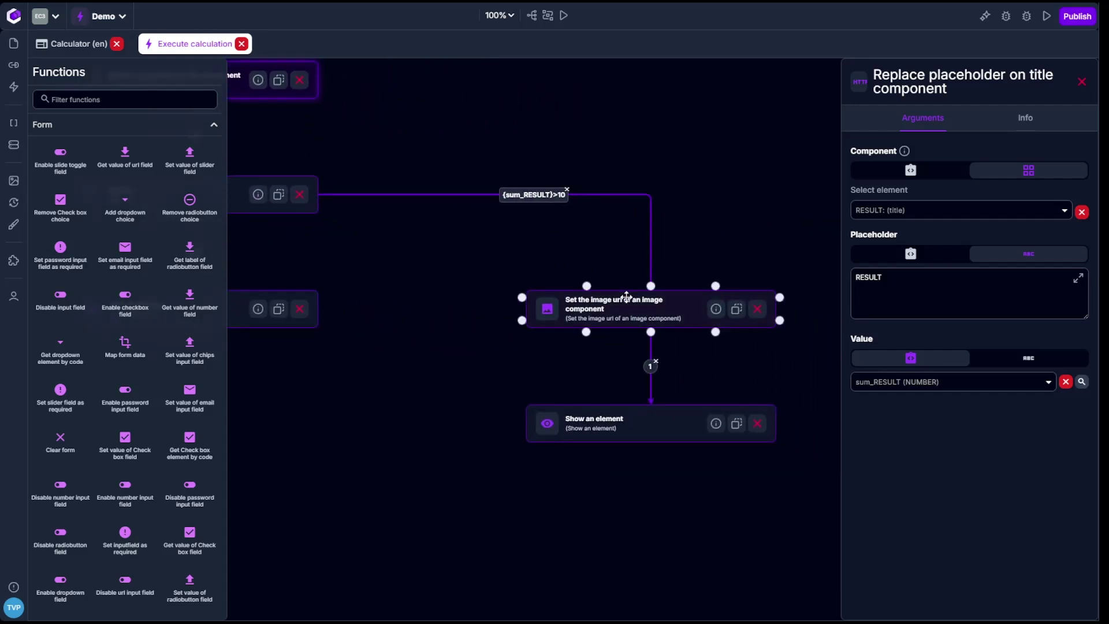
left_click(663, 296)
left_click(623, 411)
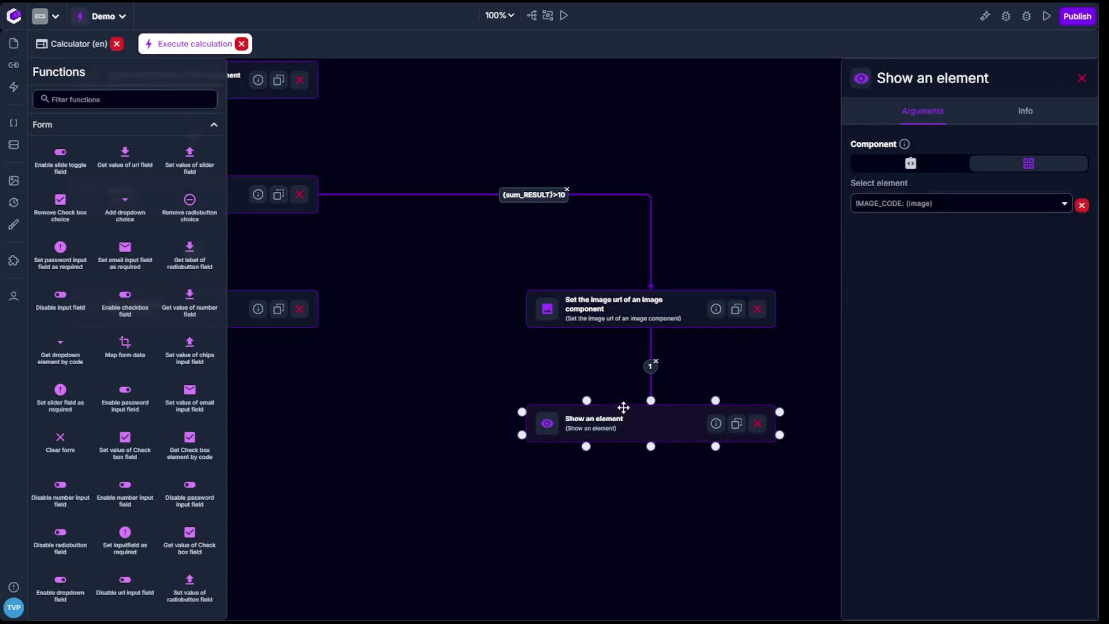
scroll(453, 321, "left", 8)
scroll(618, 271, "right", 1)
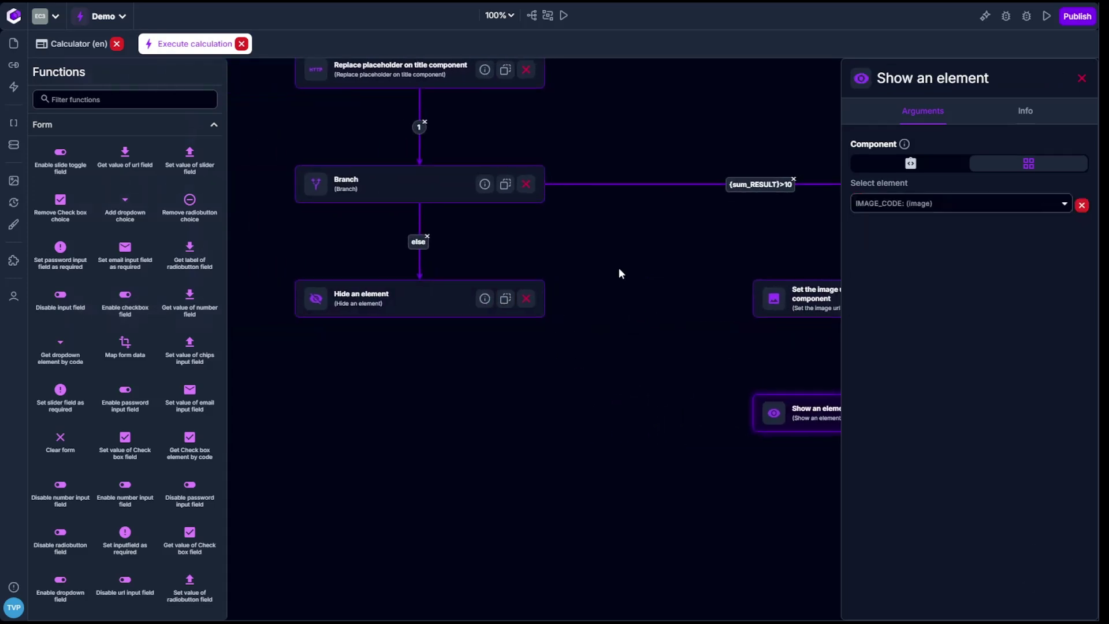
left_click(445, 285)
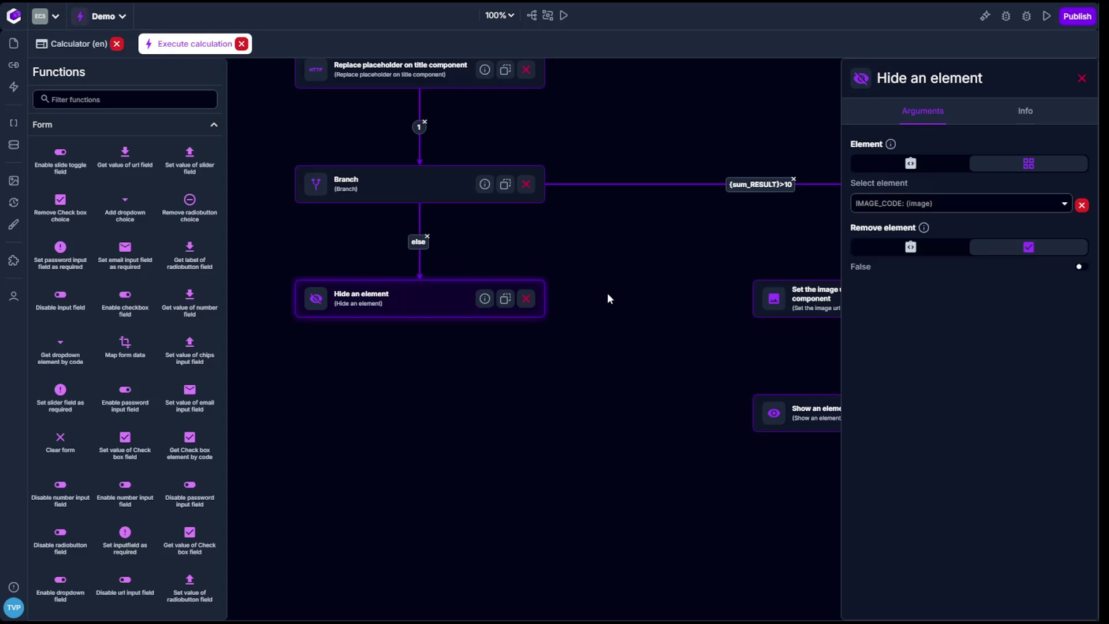
scroll(608, 299, "left", 2)
scroll(608, 299, "up", 1)
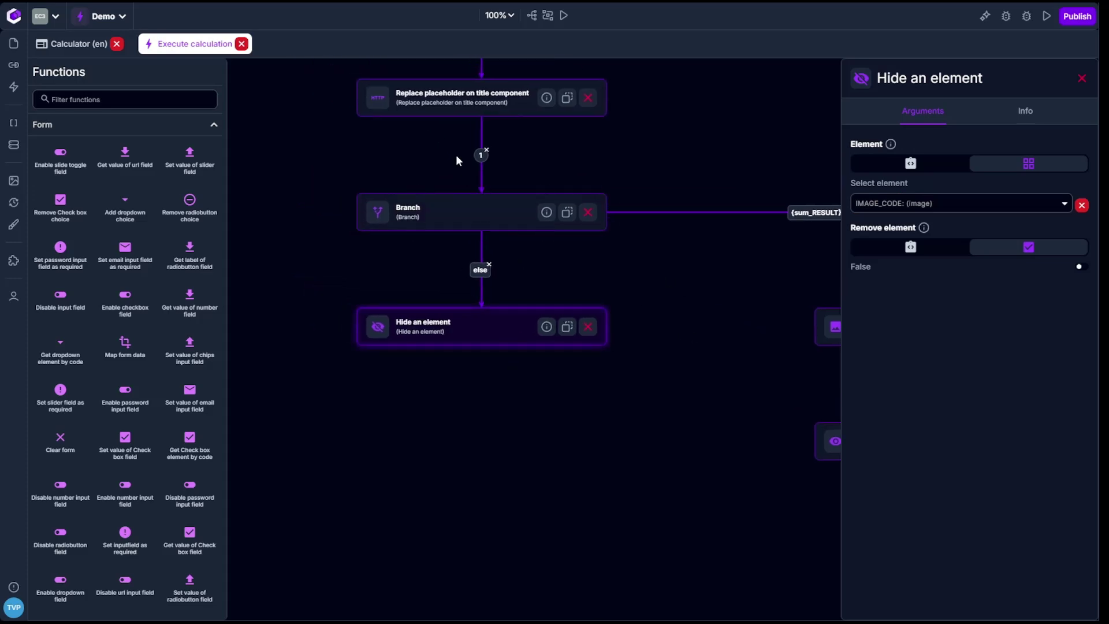
left_click(81, 44)
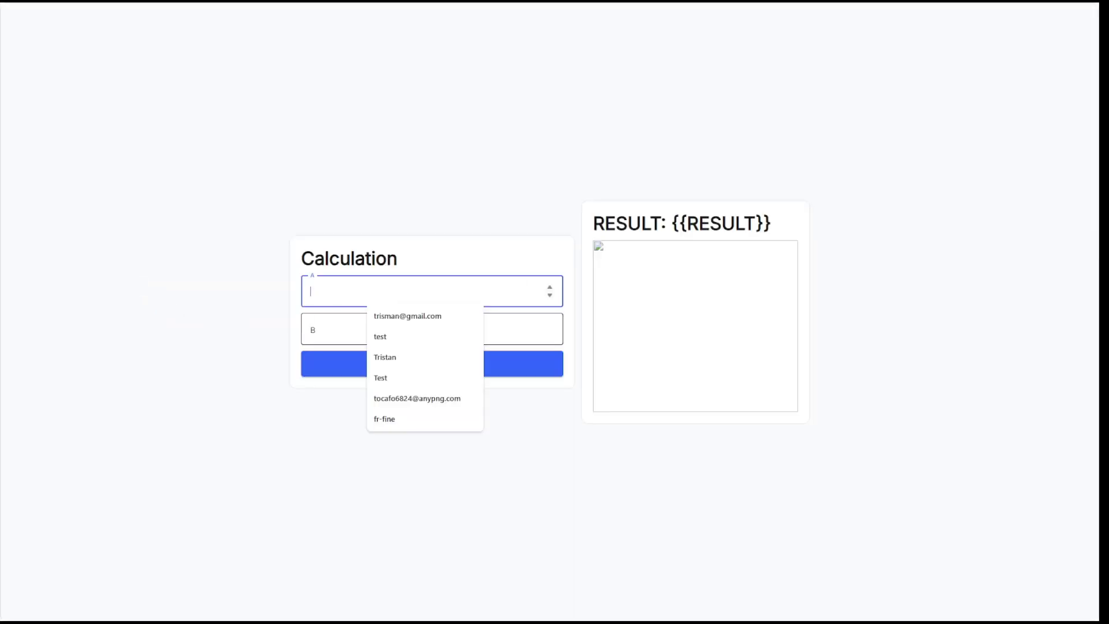
Run a test calculation with 5 for A and 6 for B and inspect the result.
type("5")
left_click(329, 329)
type("6")
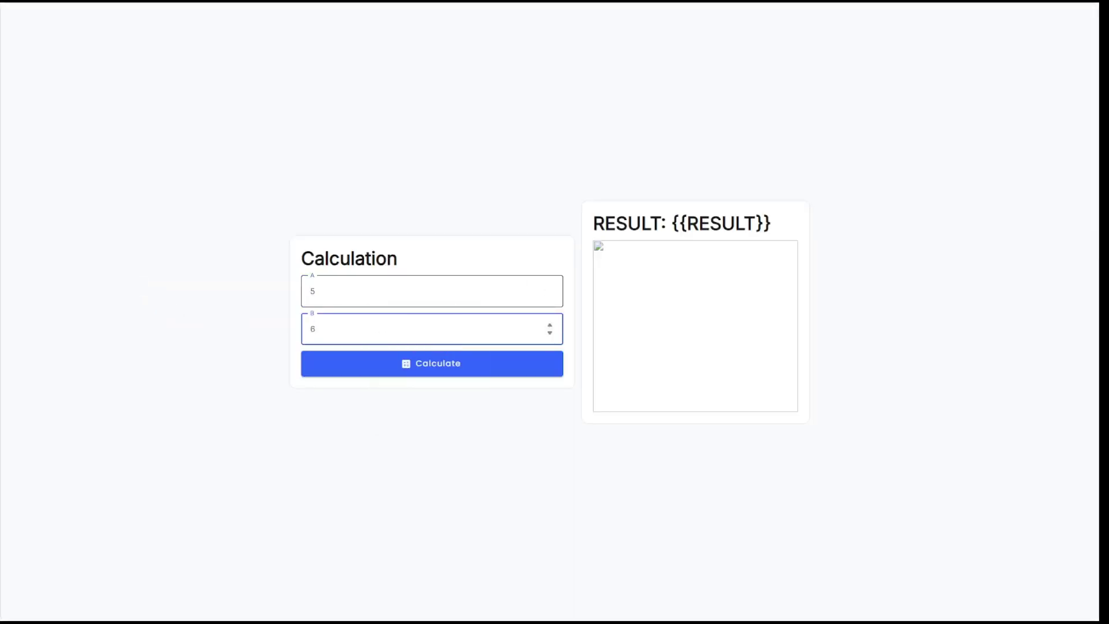
left_click(451, 374)
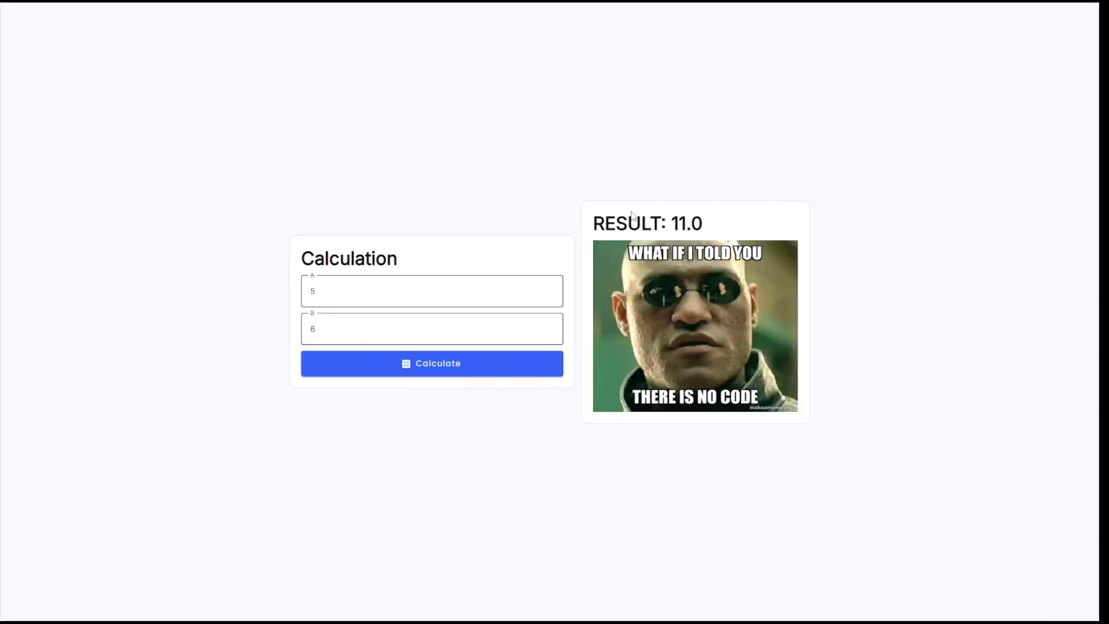
left_click_drag(679, 223, 706, 225)
Reload the preview and calculate 4 plus 4, giving 8.0.
key("F5")
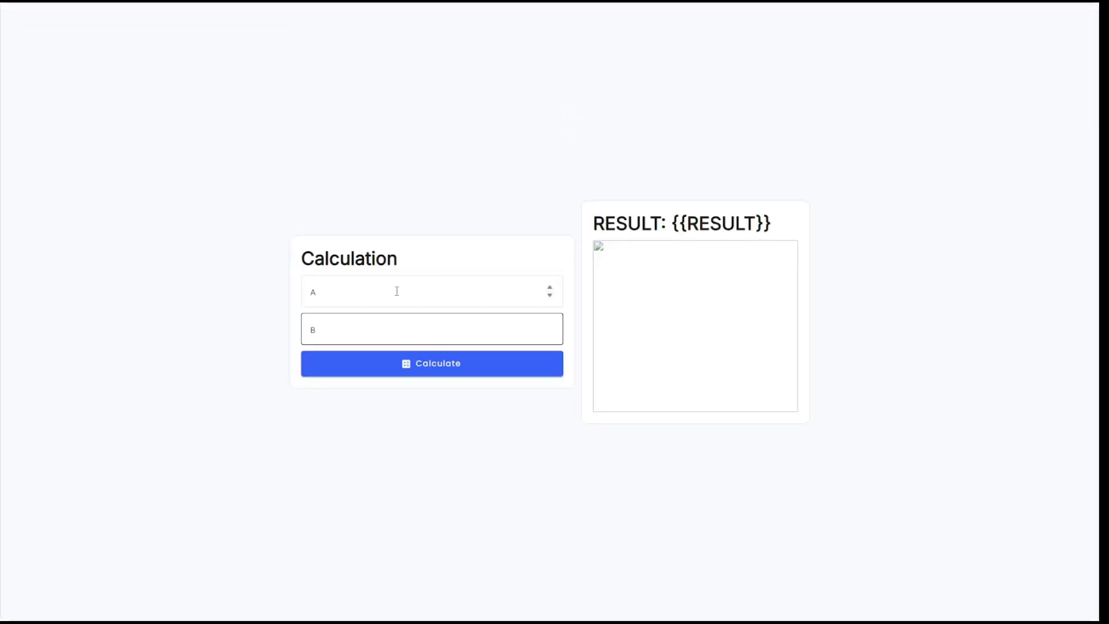
left_click(397, 291)
type("4")
key("Tab")
type("4")
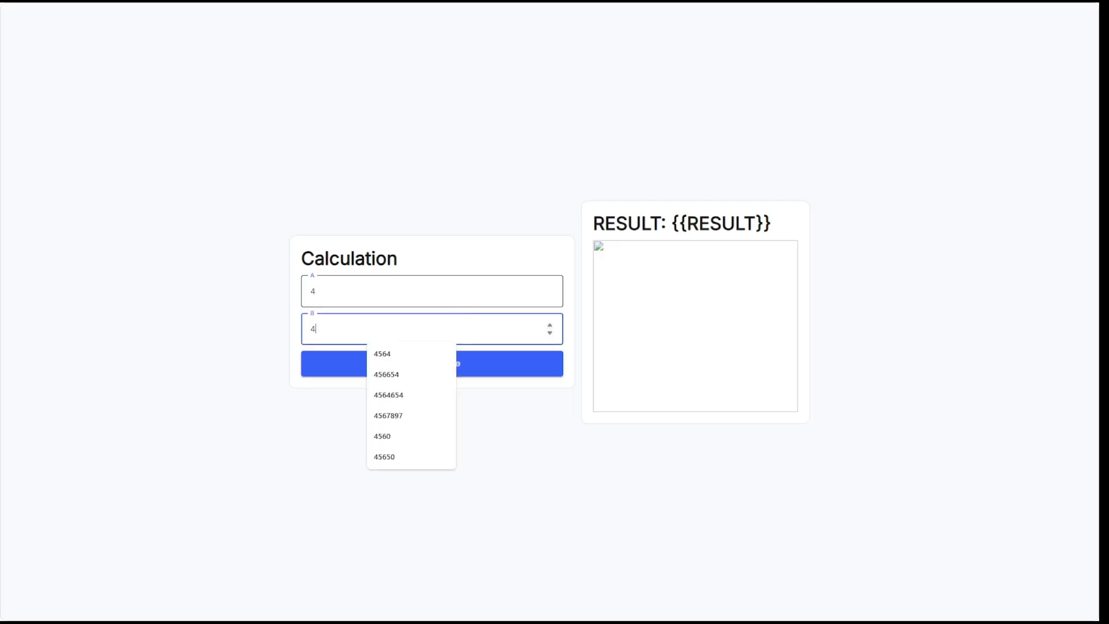
left_click(474, 368)
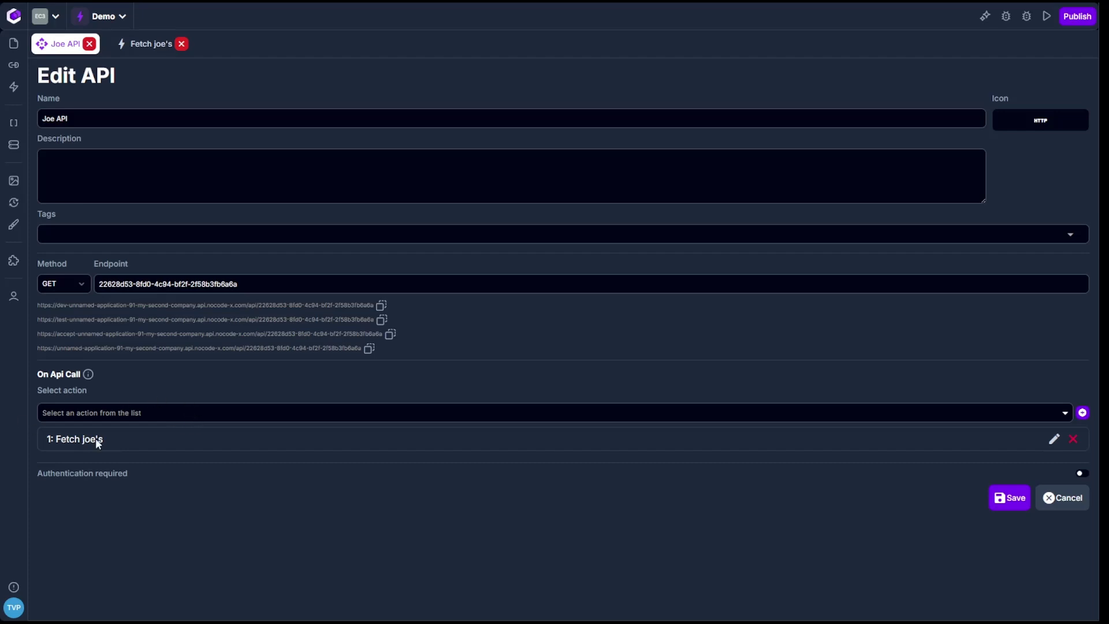
Open the '1: Fetch joe's' action from the Edit API page for editing.
left_click(1054, 440)
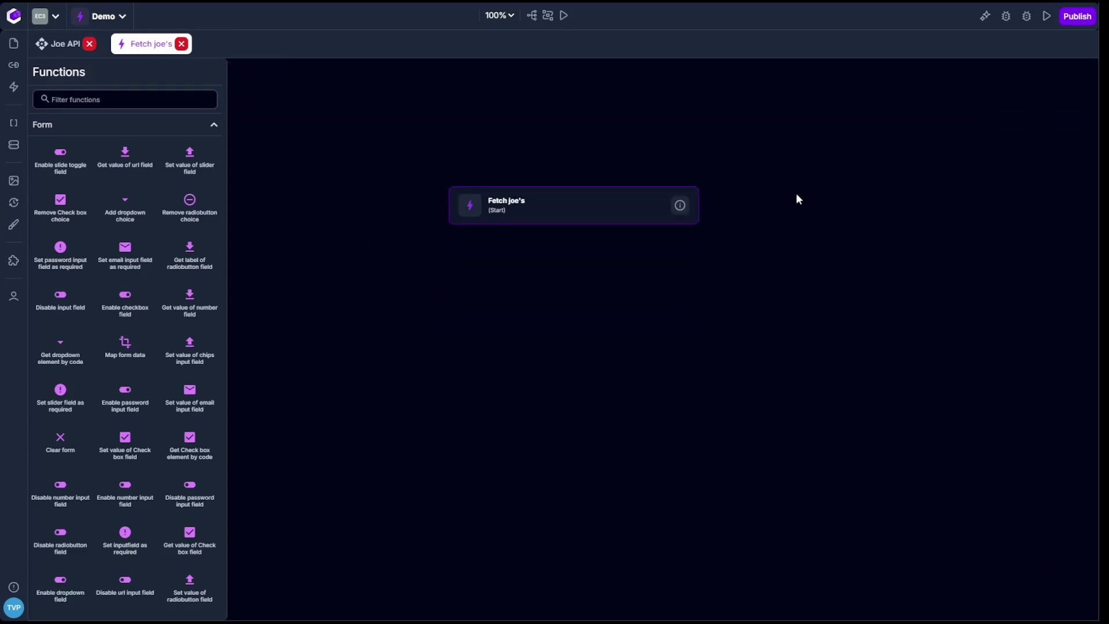
Ask the AI assistant to fetch all Person records matching a first name and return them as the API response.
left_click(985, 17)
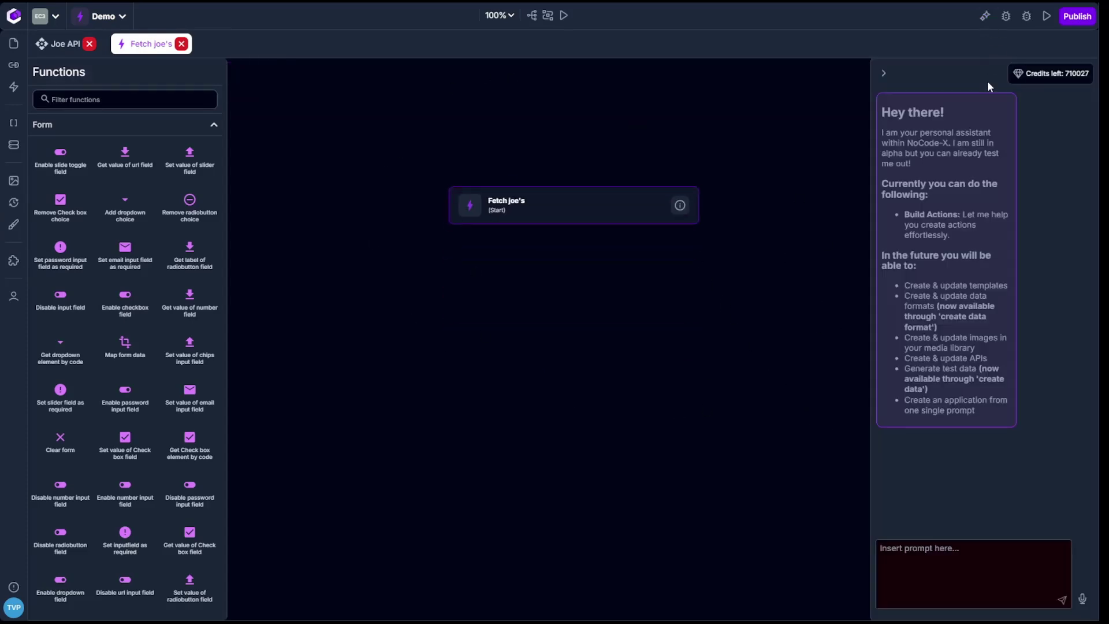
type("Change this action by fetching all the \"Pers")
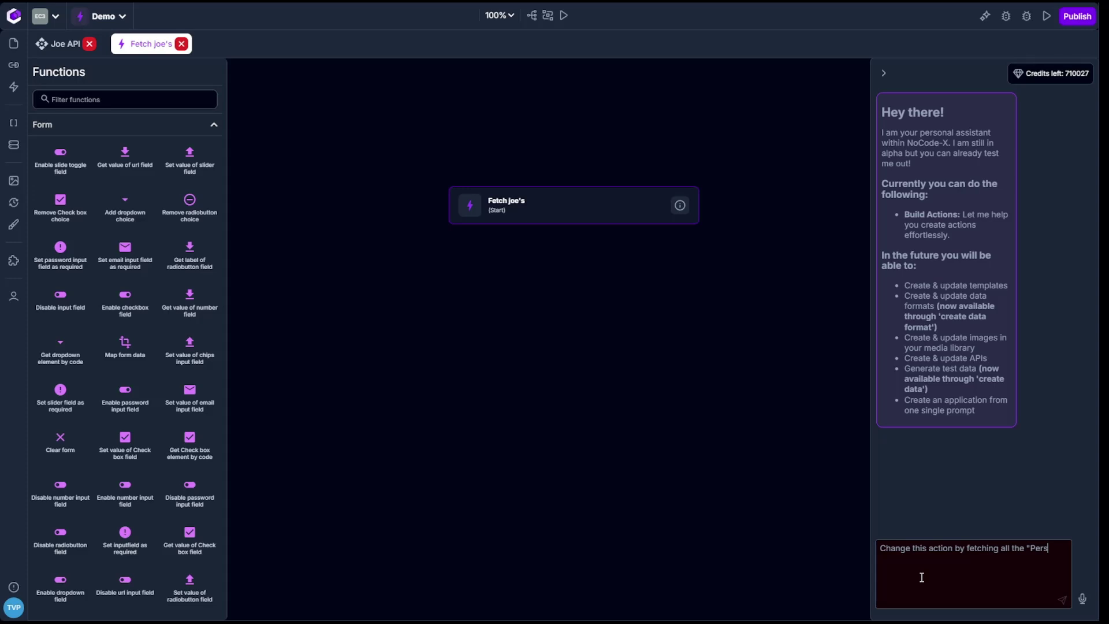
type("on\" data records from the data")
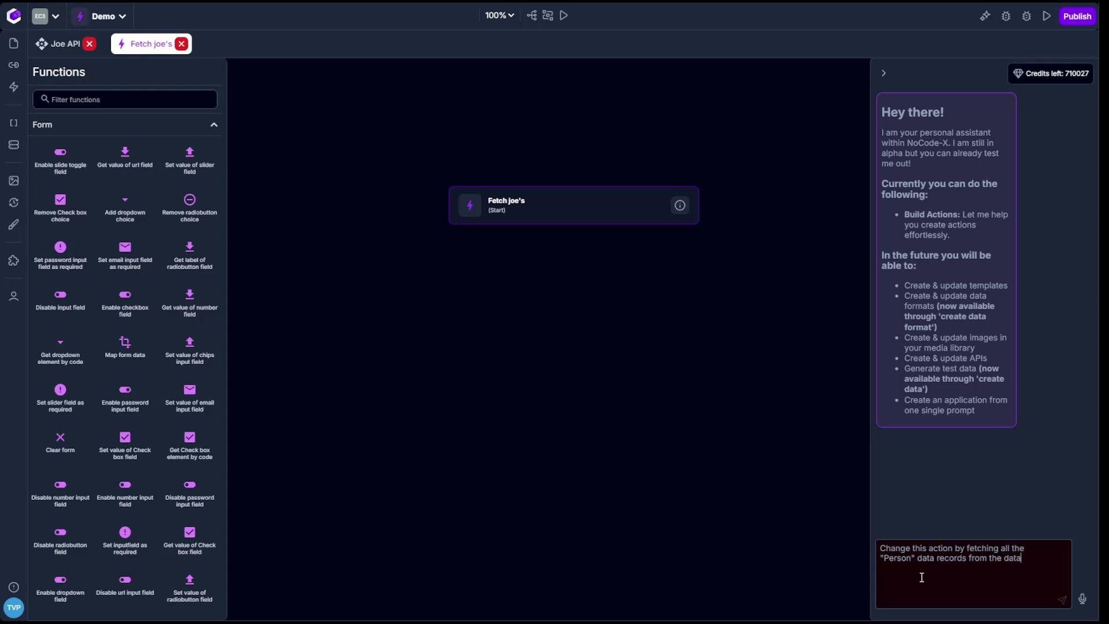
type("base where the firstname is \"Joe\" write t")
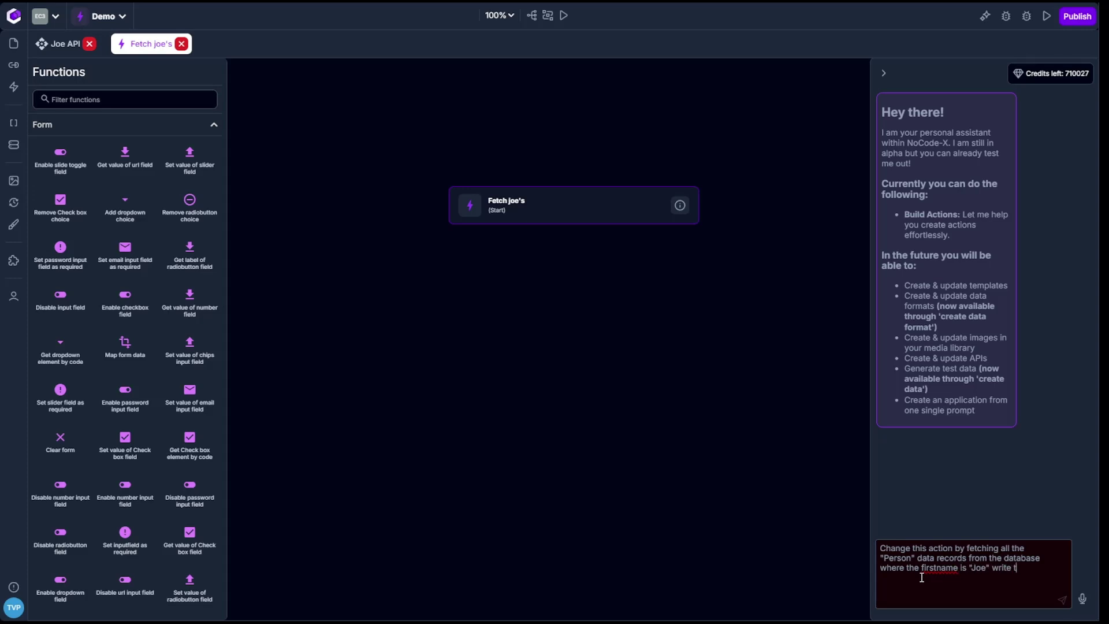
type("his result to the API response.")
key("Return")
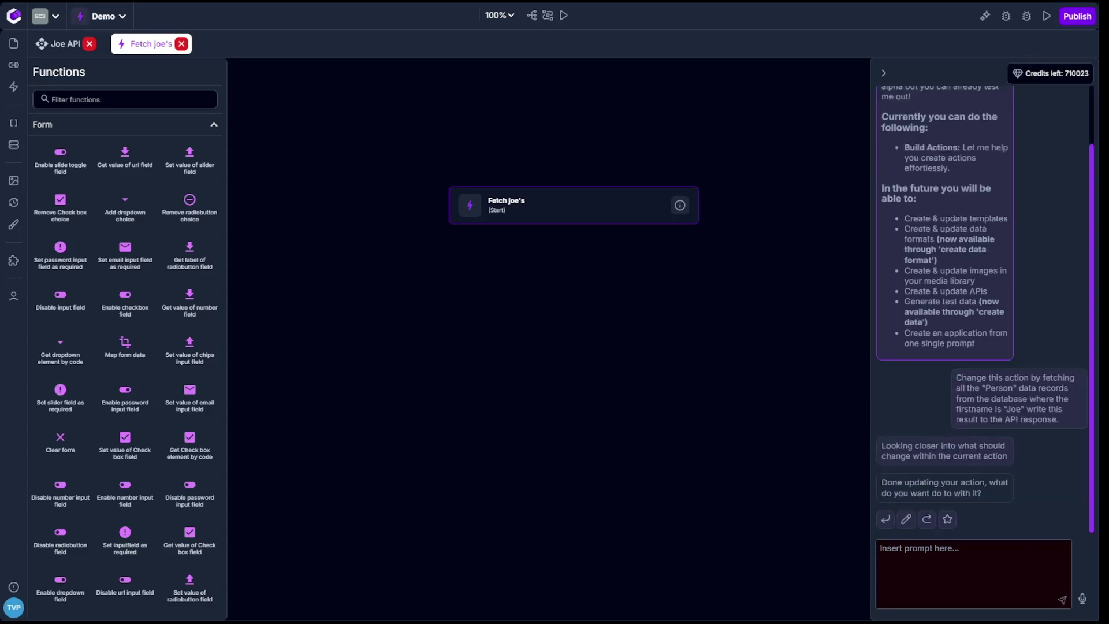
Accept the assistant's changes and review the fetch-records and API response steps' arguments.
left_click(885, 519)
left_click(583, 266)
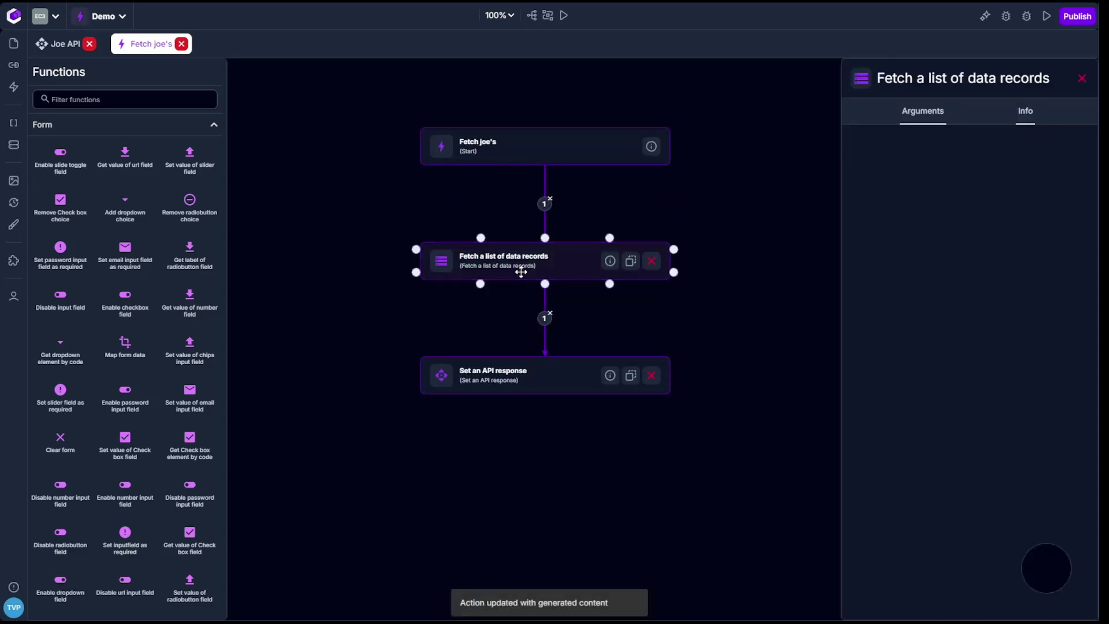
mouse_move(915, 134)
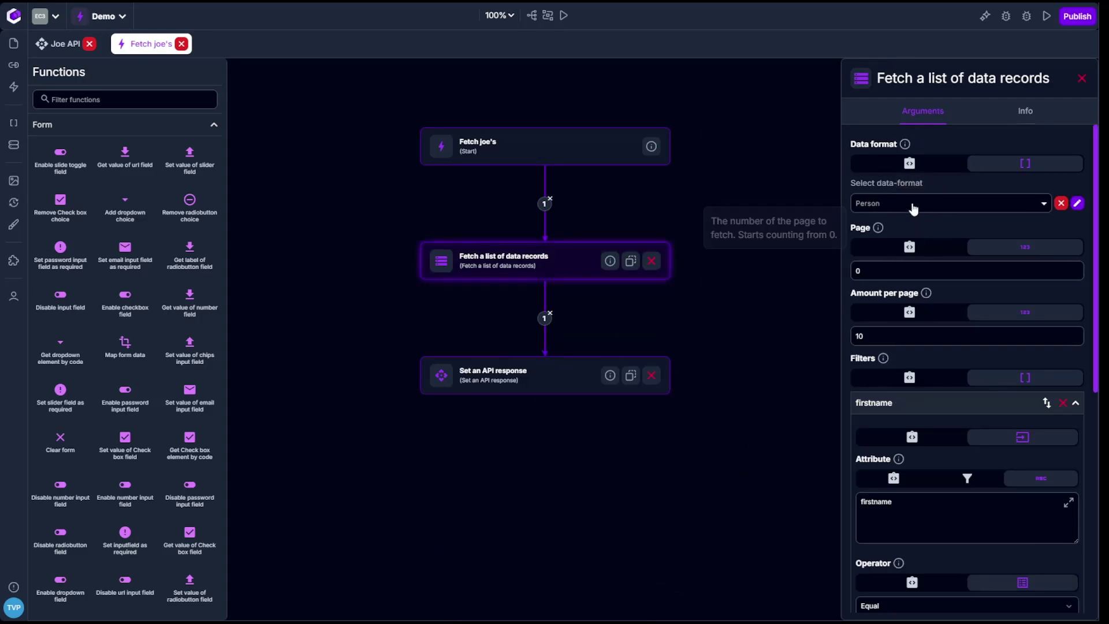
scroll(936, 373, "down", 3)
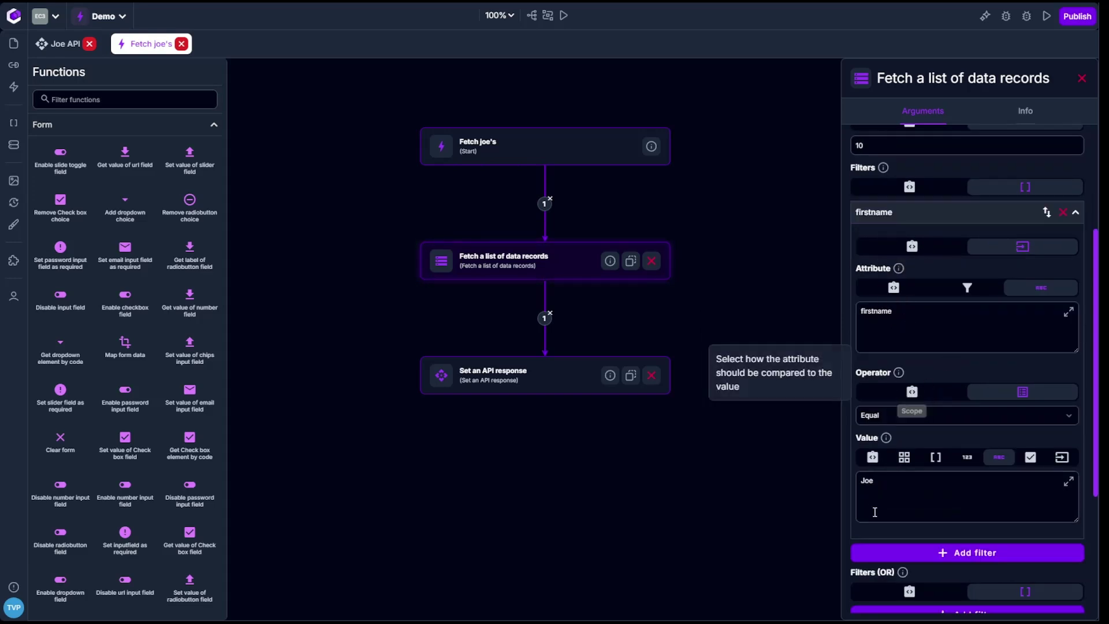
scroll(947, 405, "down", 3)
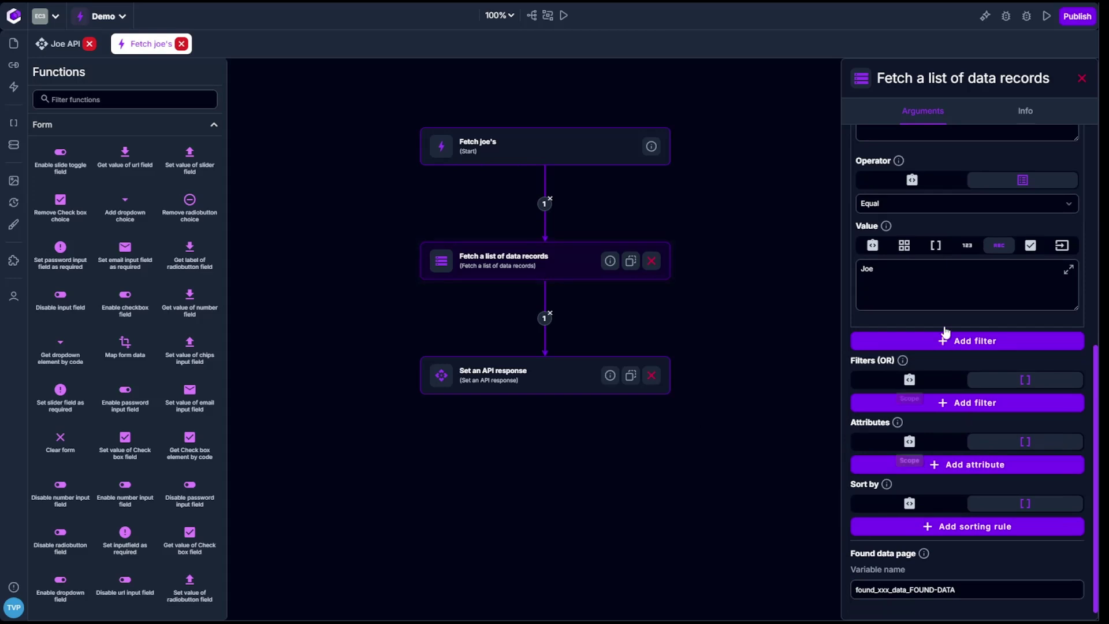
double_click(946, 589)
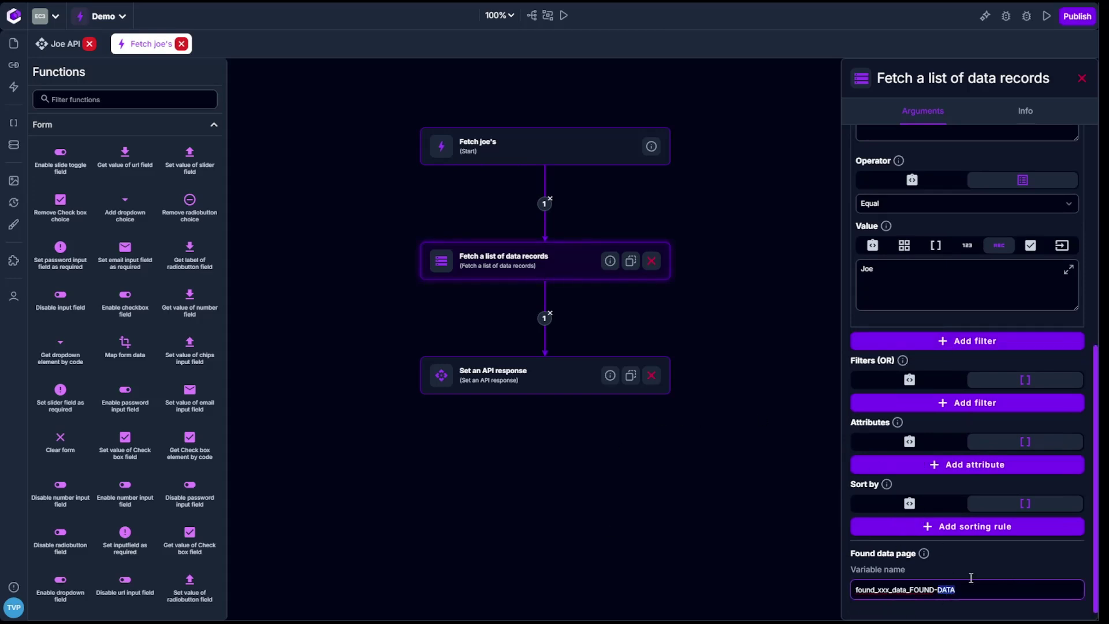
left_click(543, 376)
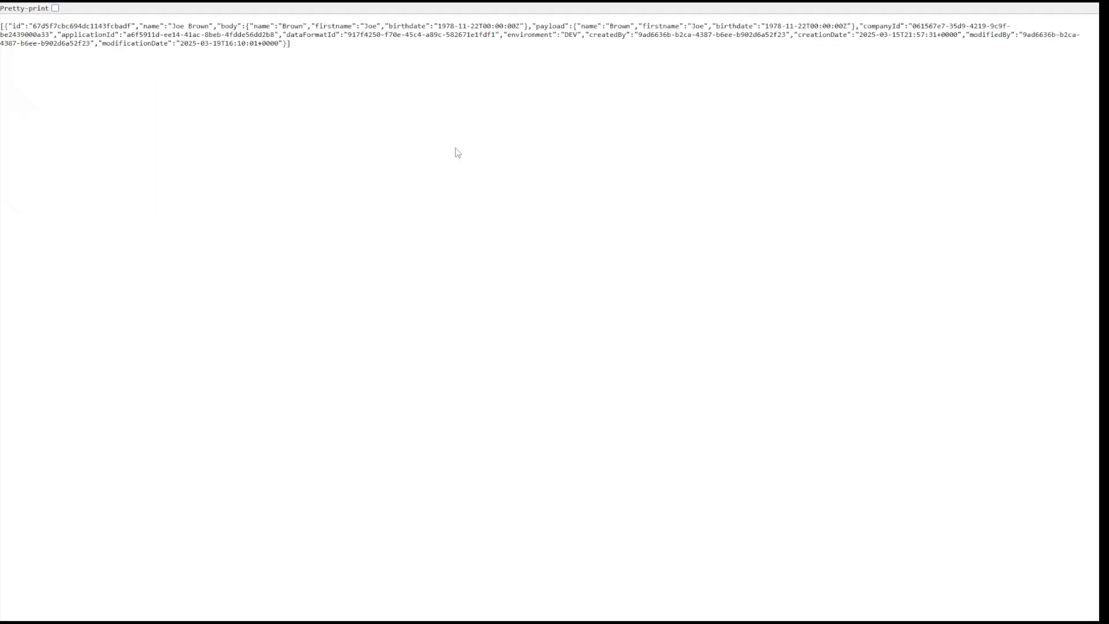
Pretty-print the API's JSON output and select parts of the Person record to inspect it.
left_click(54, 8)
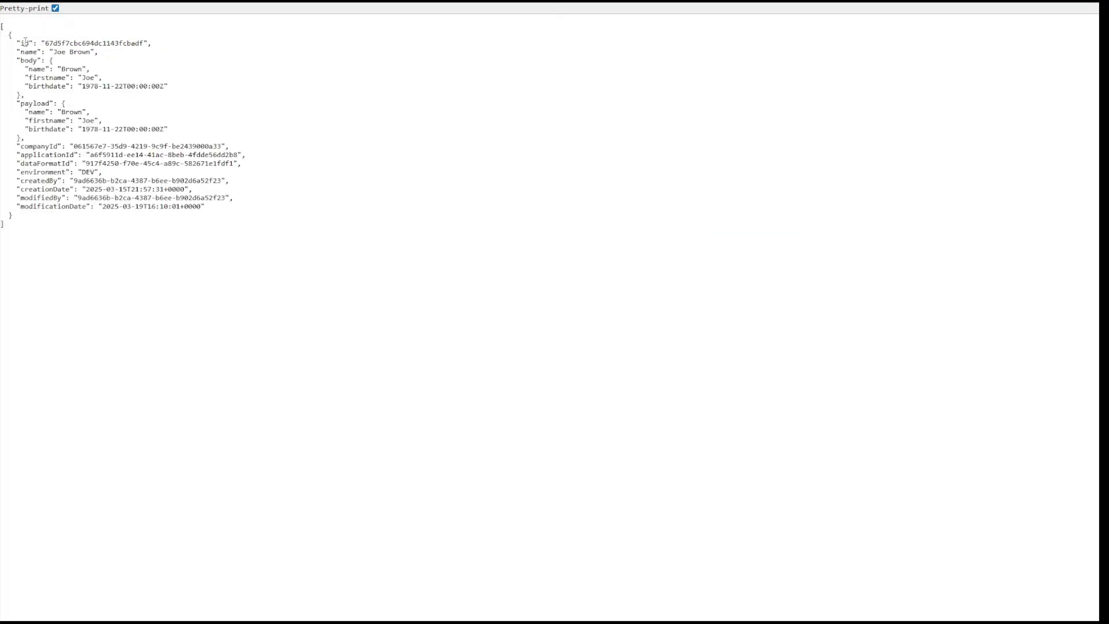
left_click_drag(25, 42, 201, 240)
left_click(231, 238)
left_click_drag(21, 61, 69, 113)
left_click(85, 158)
left_click_drag(257, 242, 23, 95)
left_click(220, 96)
Ask the assistant to map the fetched records to bodies before the API response, and accept the change.
key("ctrl+w")
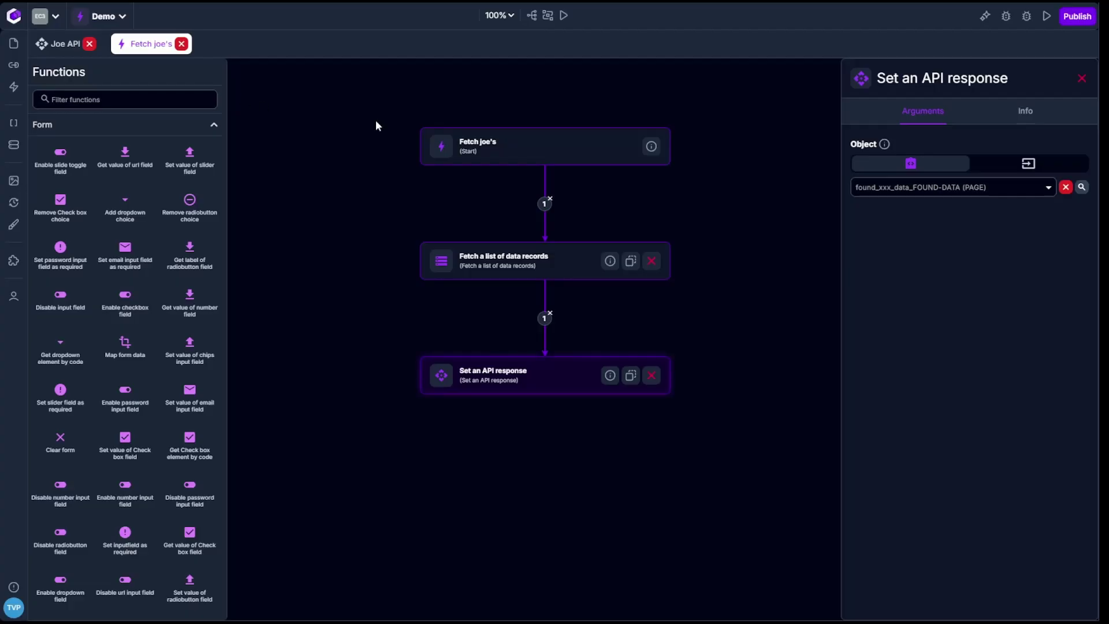
left_click(1082, 78)
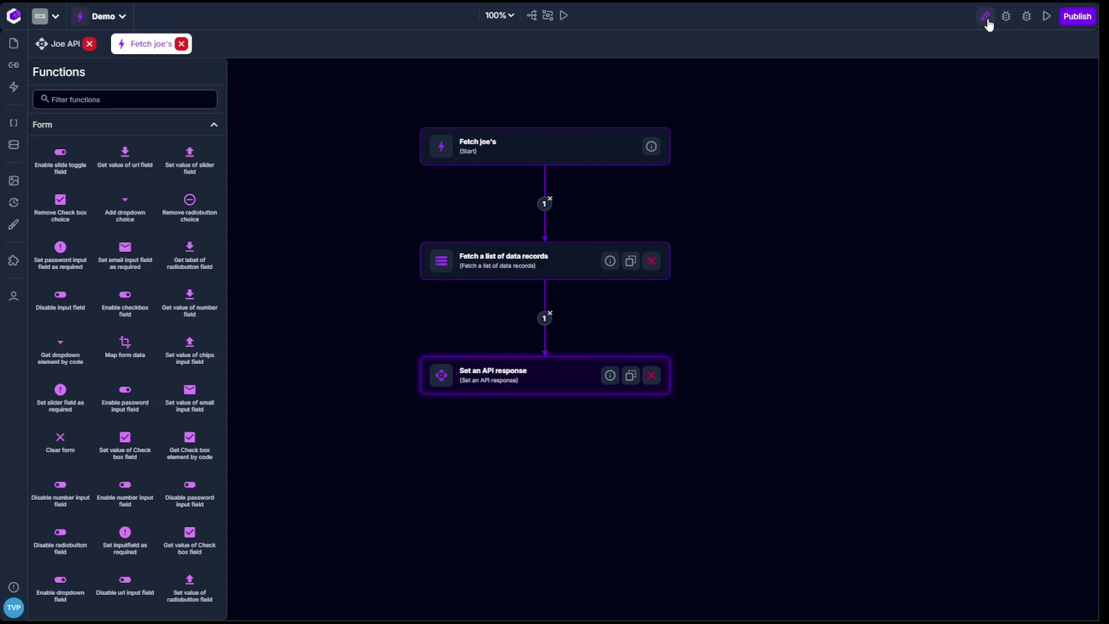
left_click(986, 19)
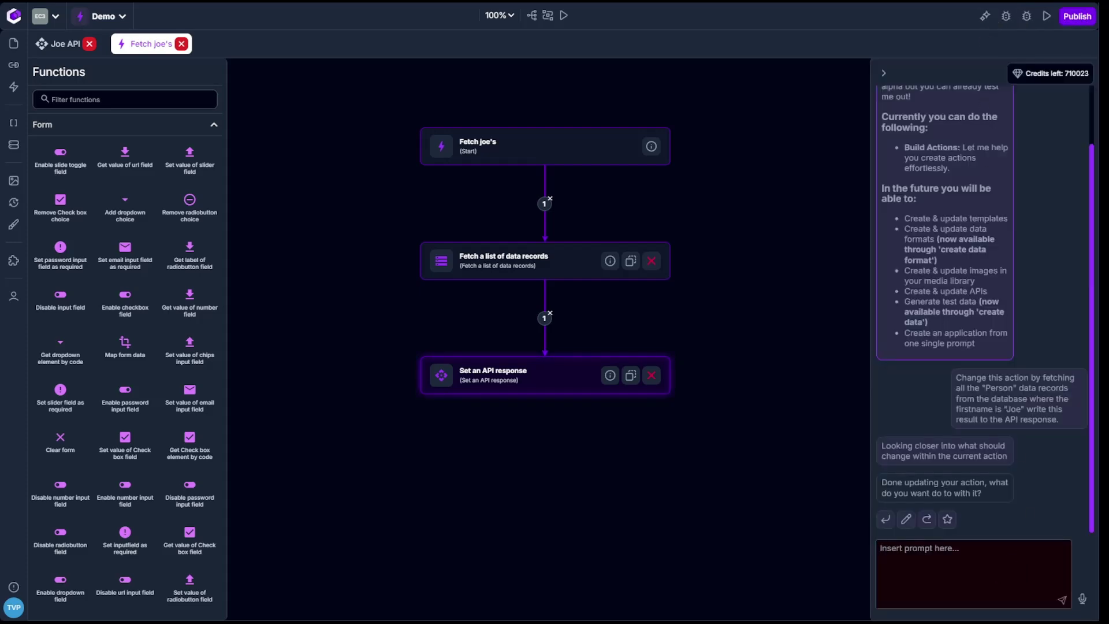
type("Change this act")
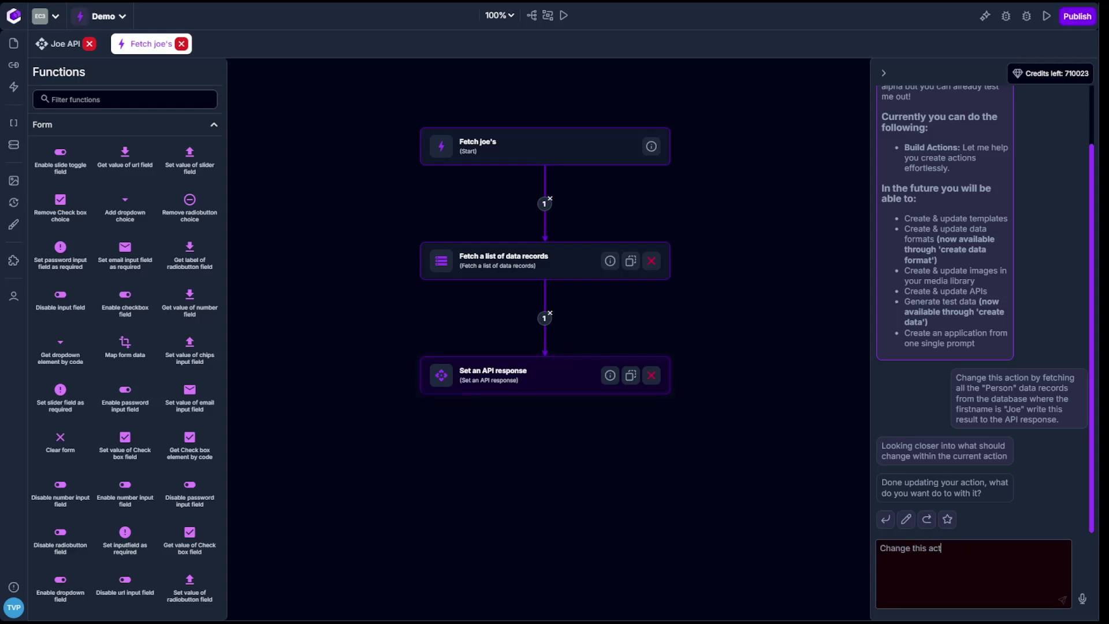
type("ion by mapping the result to")
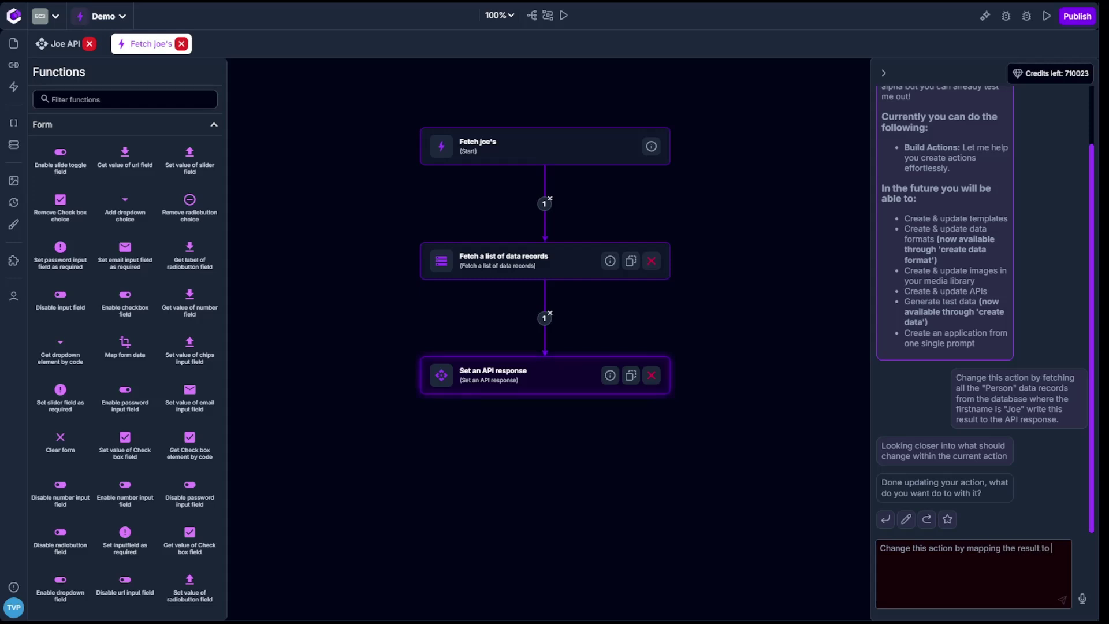
key("BackSpace")
type("m the database to boo")
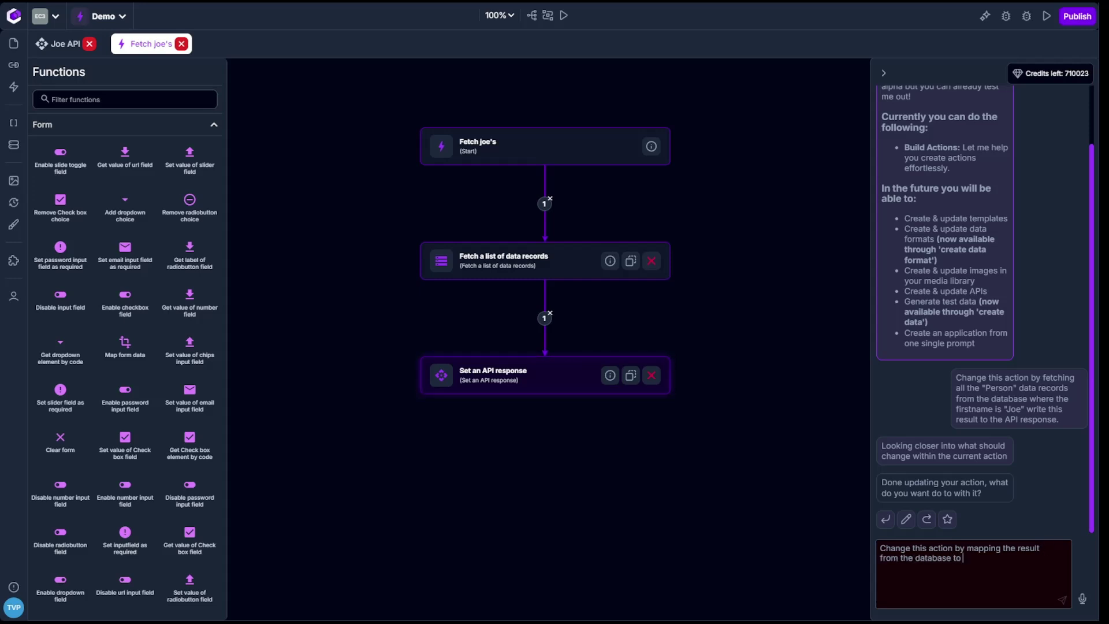
type("ies just before writing it")
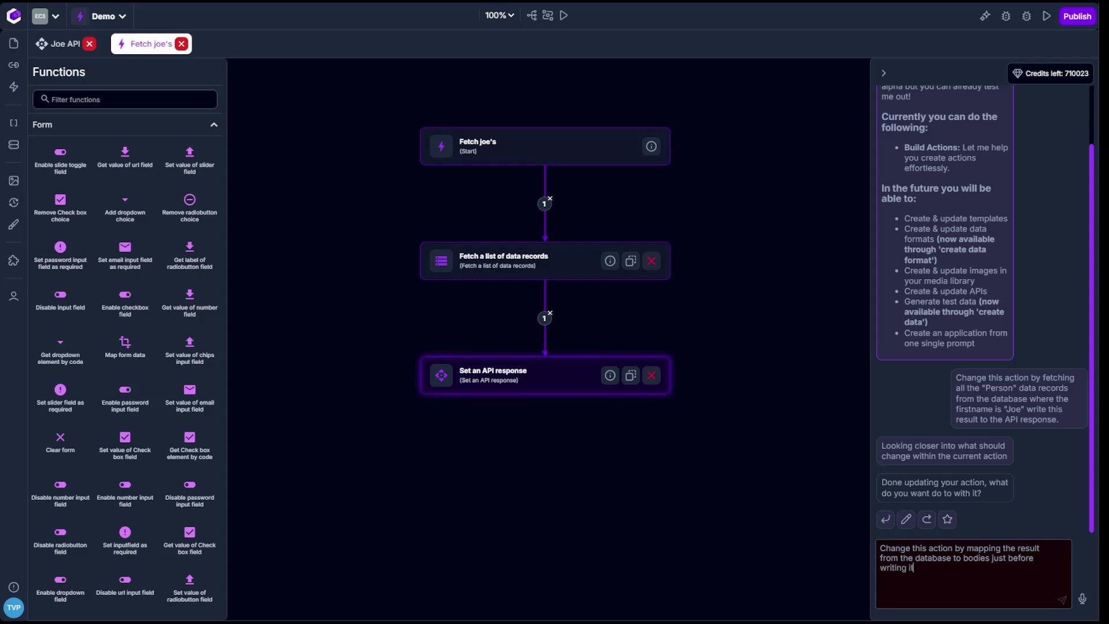
type(" as an API response.")
key("Return")
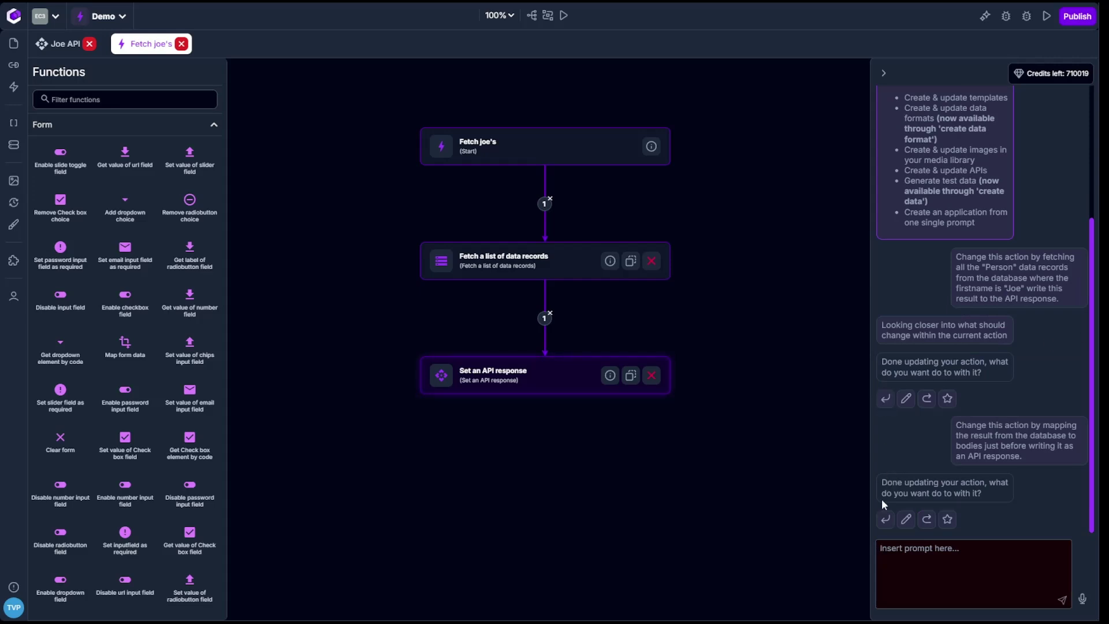
left_click(885, 518)
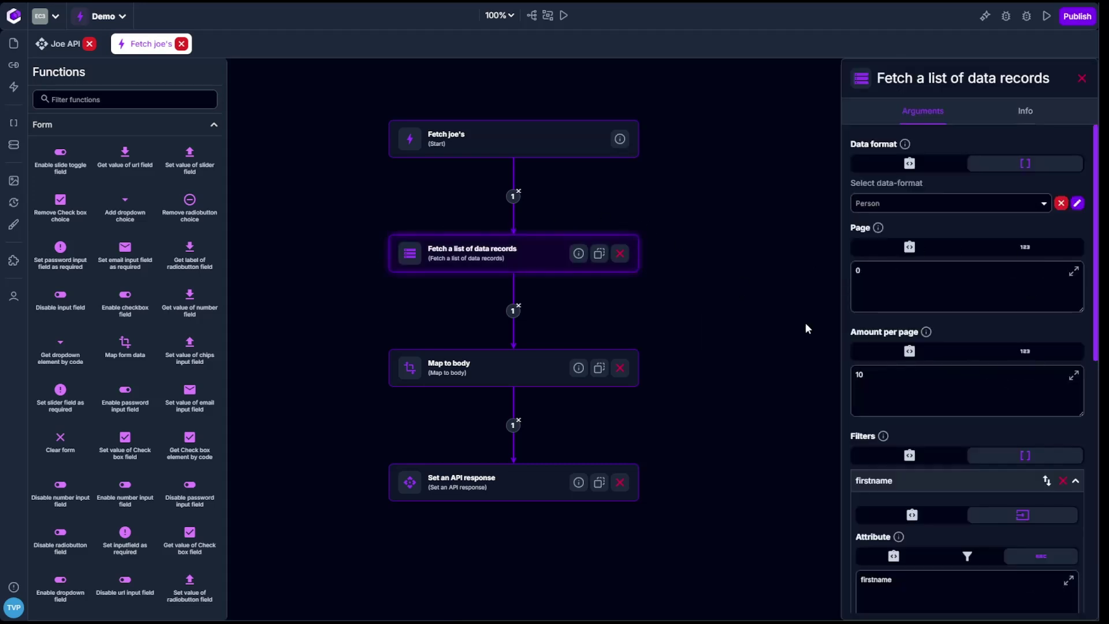
Review the Map to body step producing MAPPED-ARRAY and the API response step that returns it.
scroll(910, 213, "down", 10)
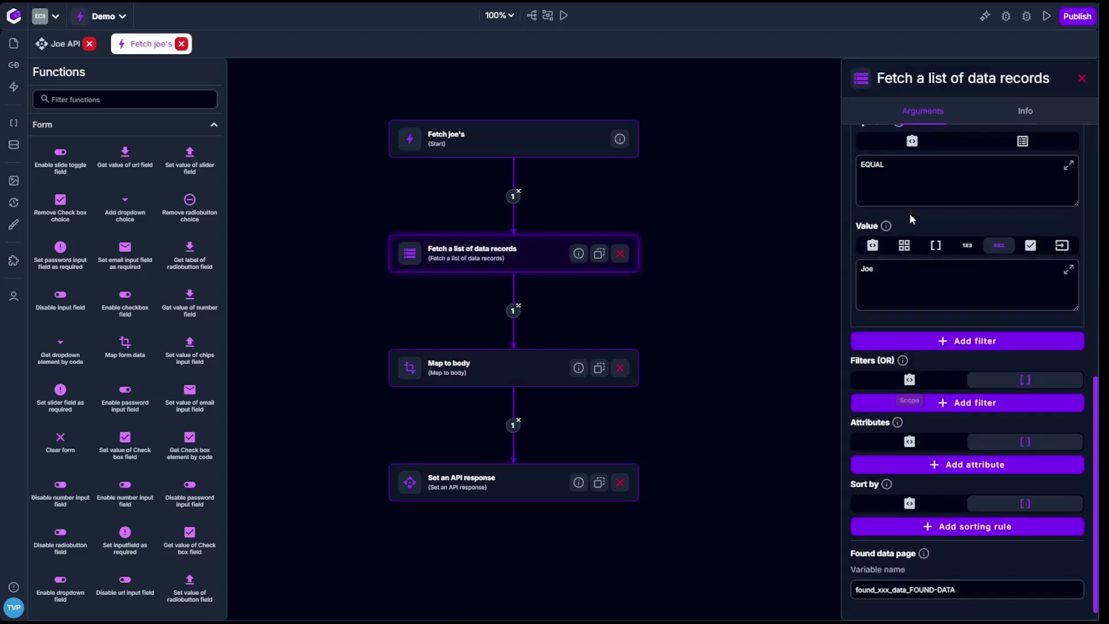
scroll(898, 263, "up", 4)
scroll(898, 312, "down", 4)
left_click(512, 373)
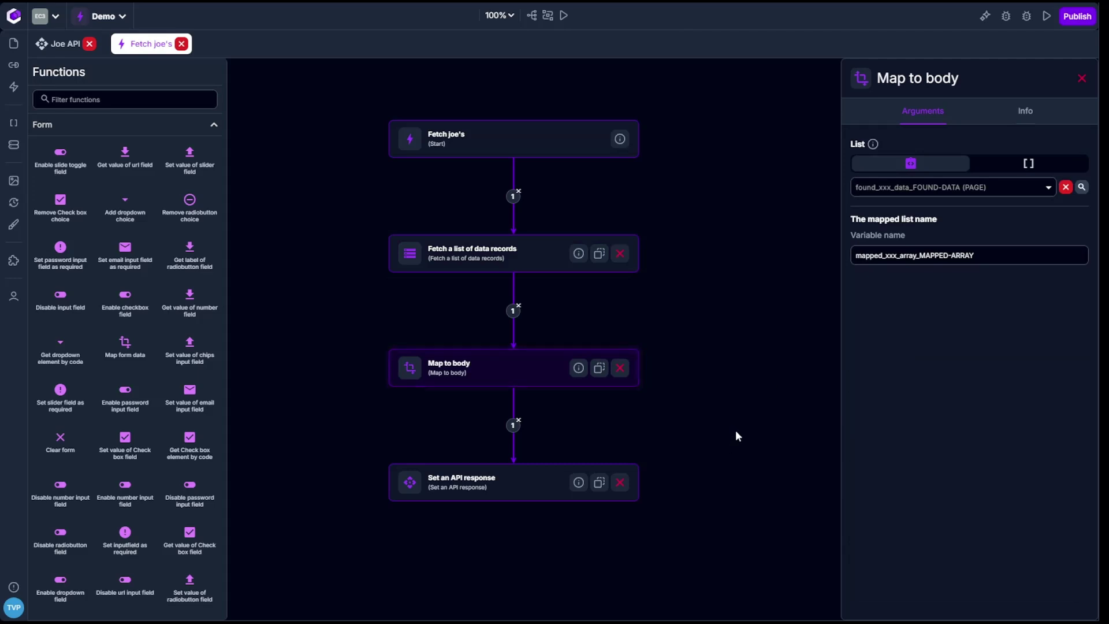
scroll(717, 424, "down", 1)
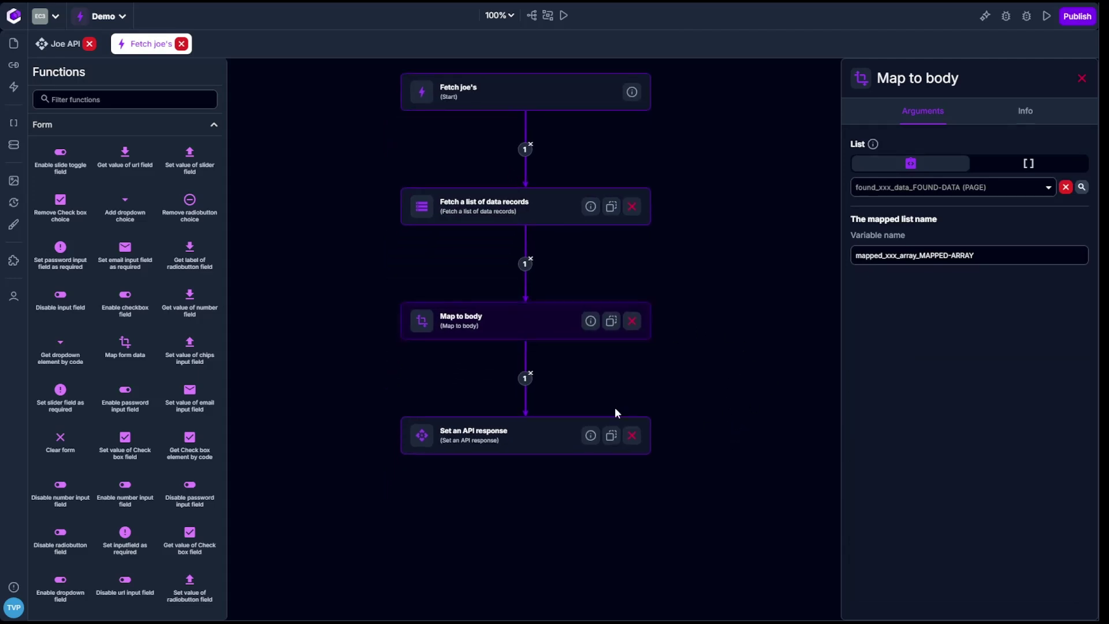
left_click(545, 426)
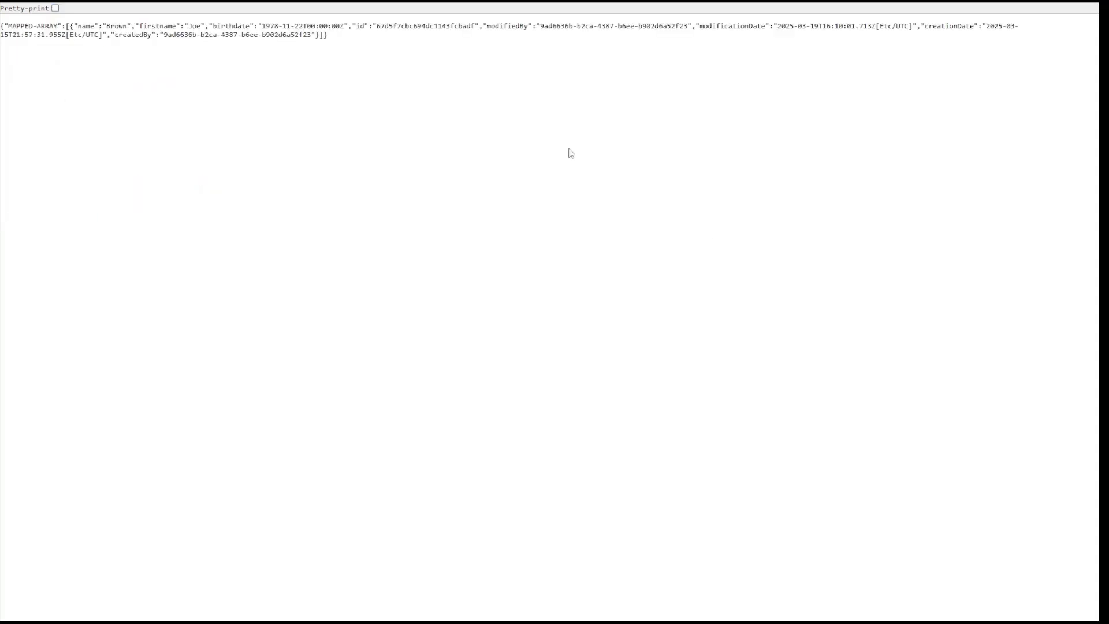
Pretty-print the JSON response, review the person record under MAPPED-ARRAY, and return to NoCode-X.
left_click(55, 8)
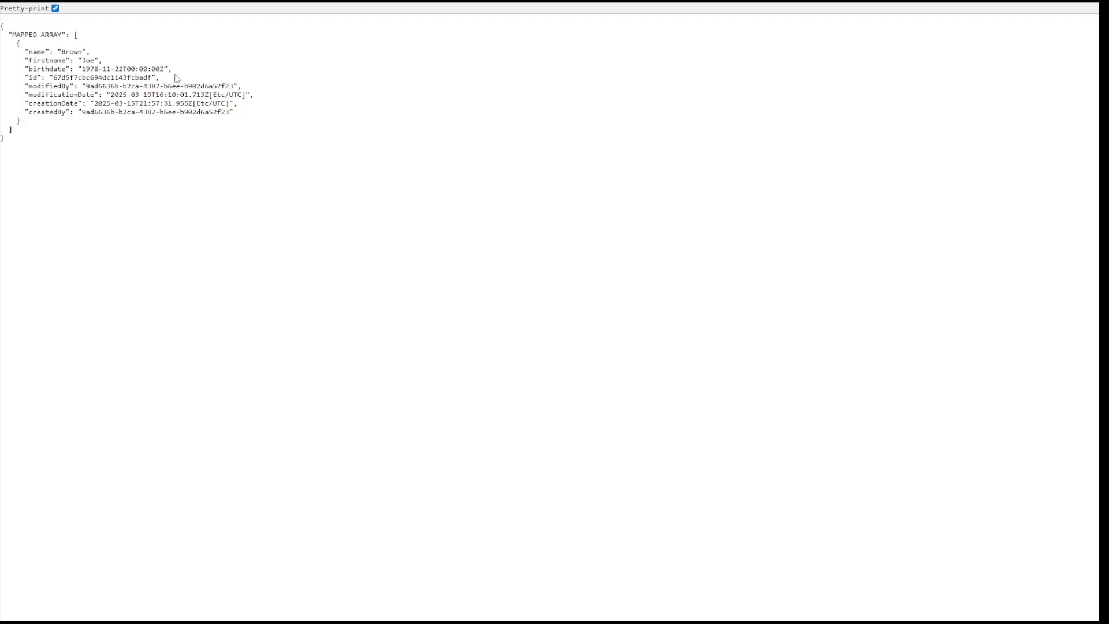
left_click_drag(3, 34, 119, 128)
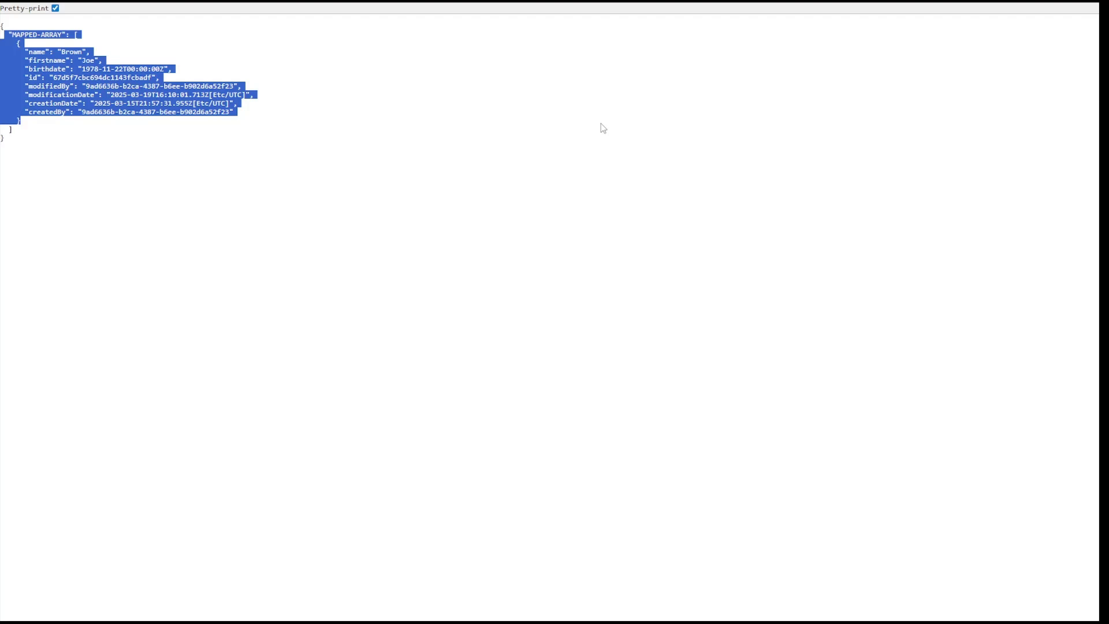
left_click(65, 35)
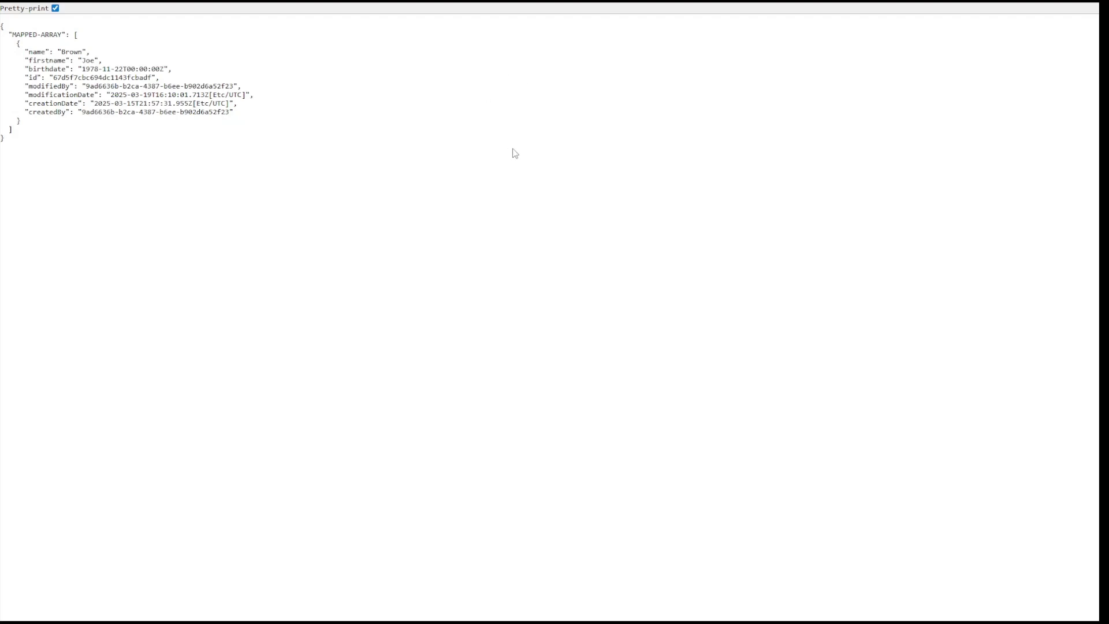
key("ctrl+w")
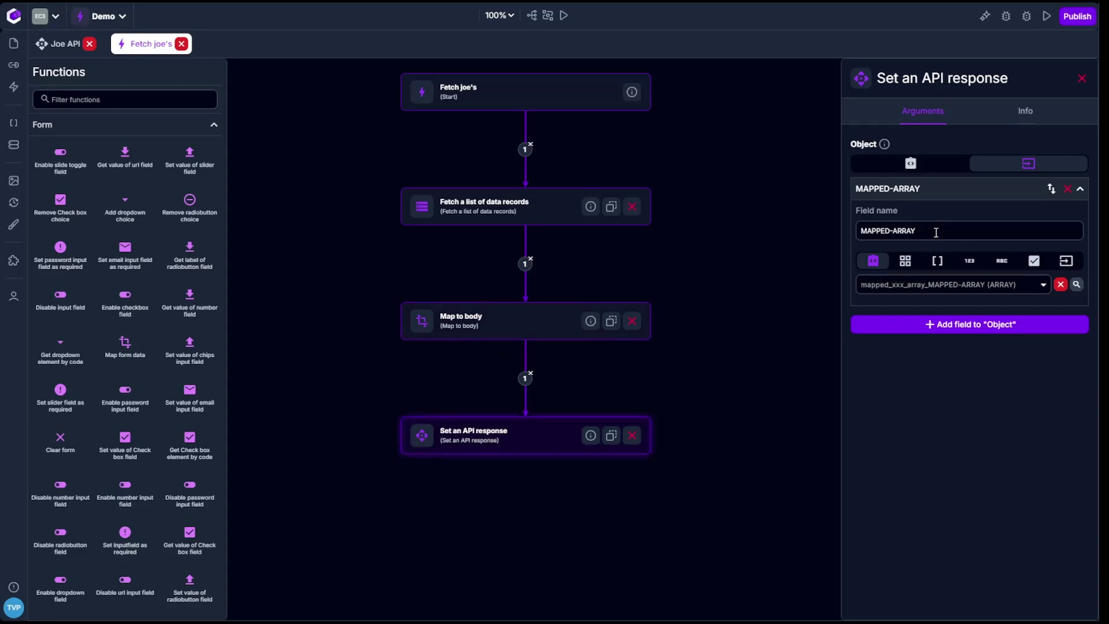
Replace the API response field name MAPPED-ARRAY with 'joes'.
left_click_drag(930, 231, 842, 235)
type("je")
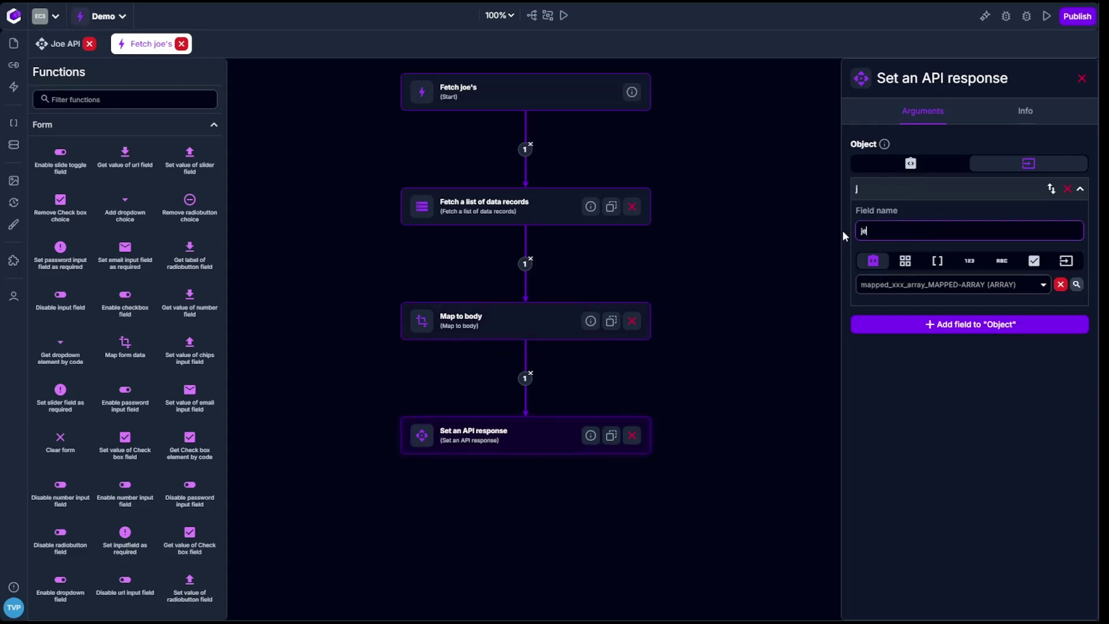
type("oes")
Open the Person overview template from the second page of Templates.
left_click(14, 44)
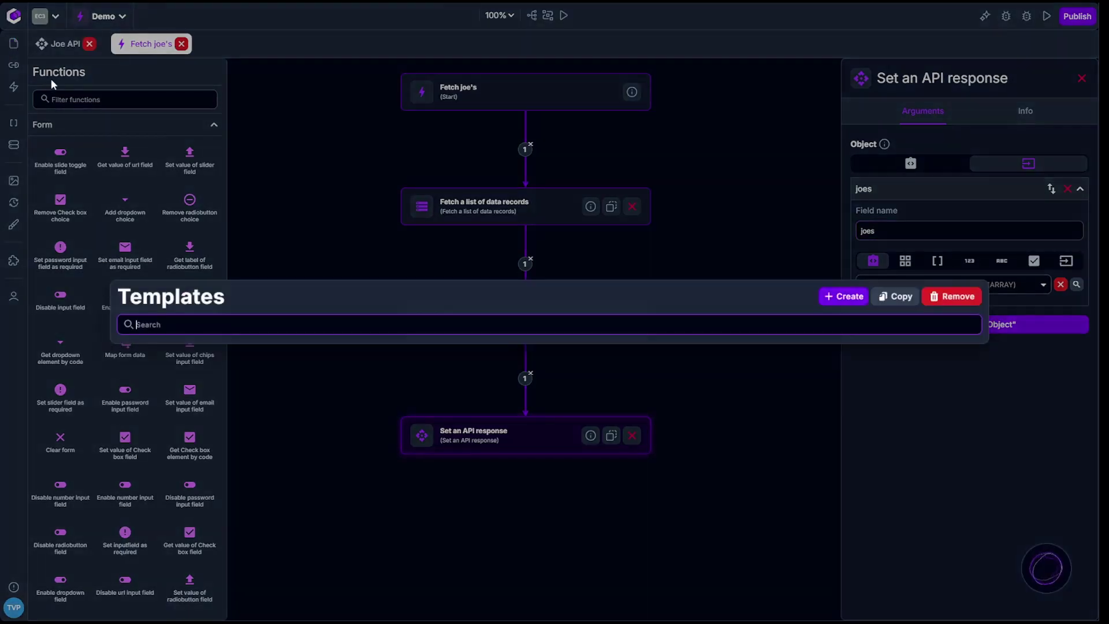
left_click(963, 438)
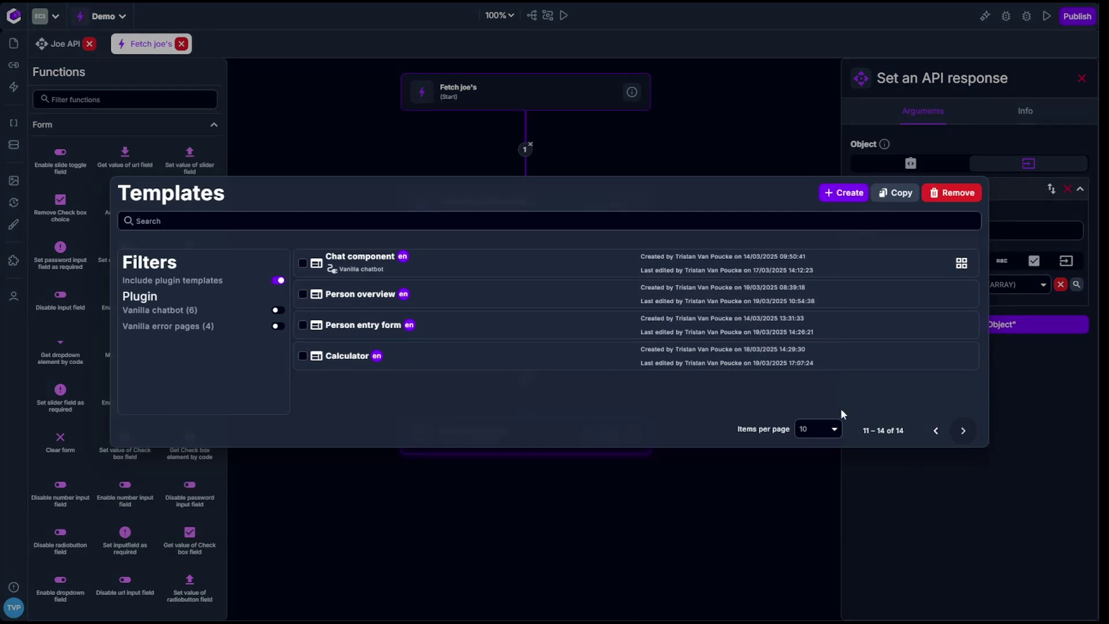
left_click(399, 296)
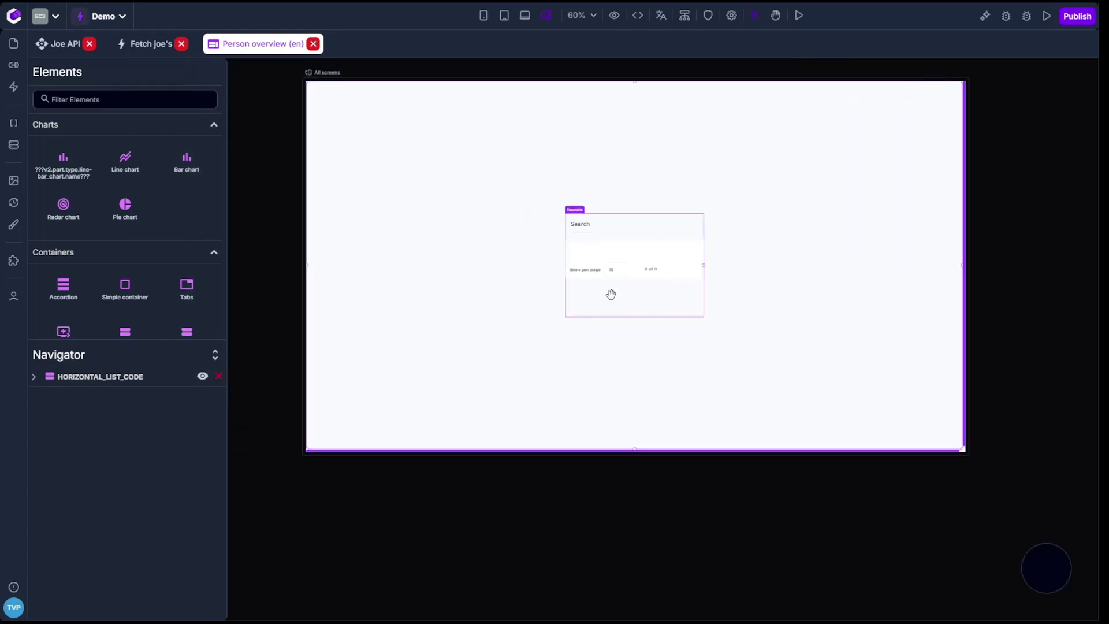
Check the datatable's properties, then view the page's on-load actions in page settings.
left_click(611, 295)
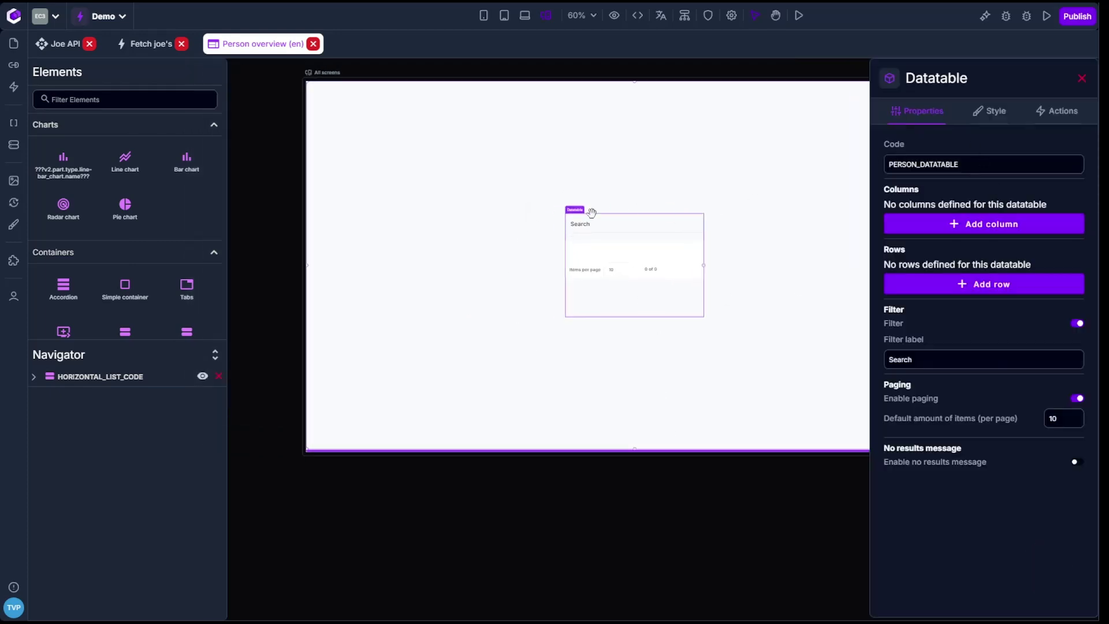
left_click(660, 518)
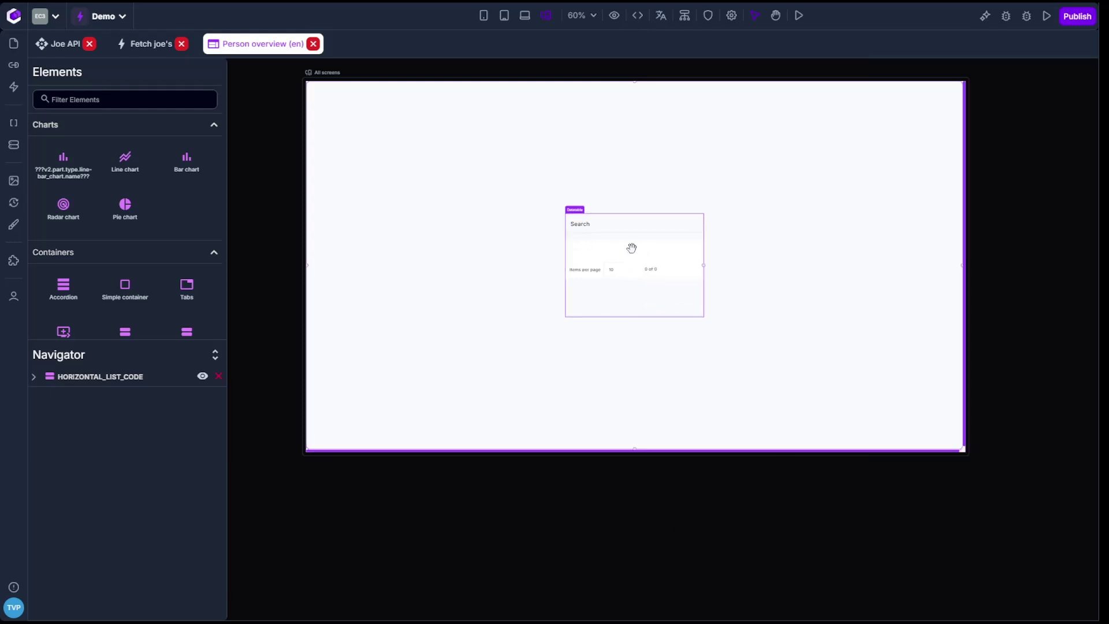
left_click(631, 248)
left_click(567, 517)
left_click(731, 16)
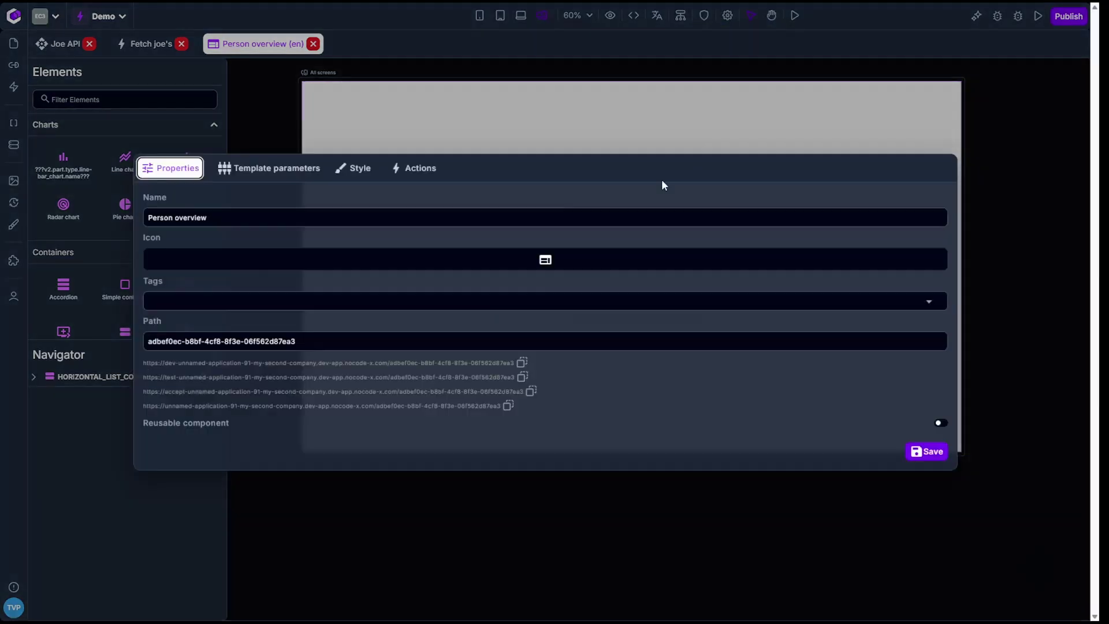
left_click(440, 168)
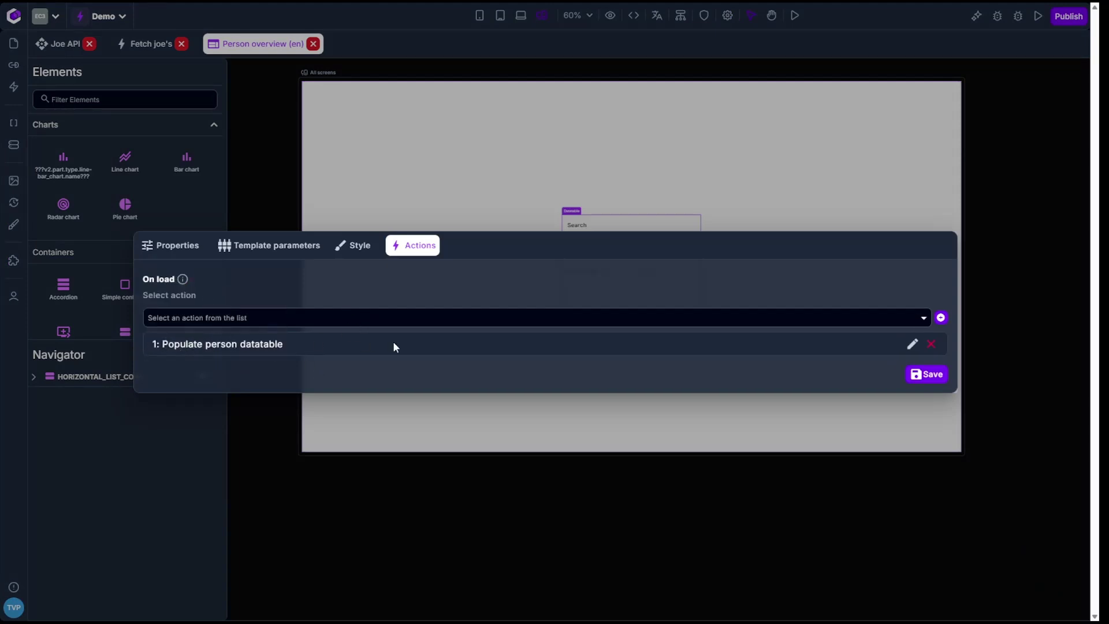
Remove the fetch and add-to-datatable nodes from Populate person datatable, leaving only Start.
left_click(912, 344)
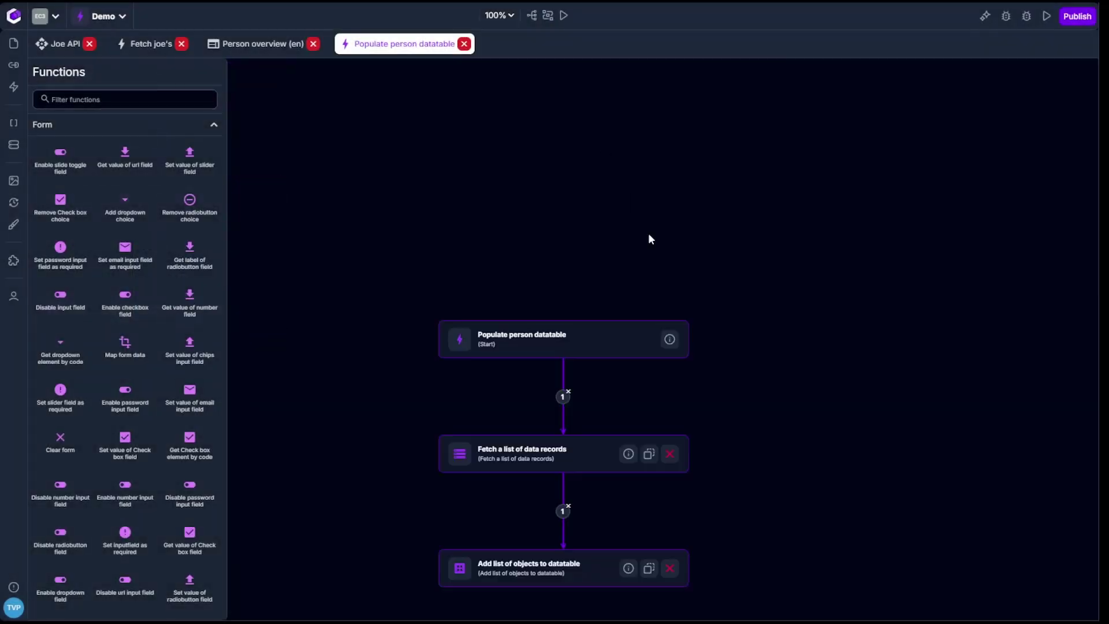
left_click(669, 454)
left_click(670, 569)
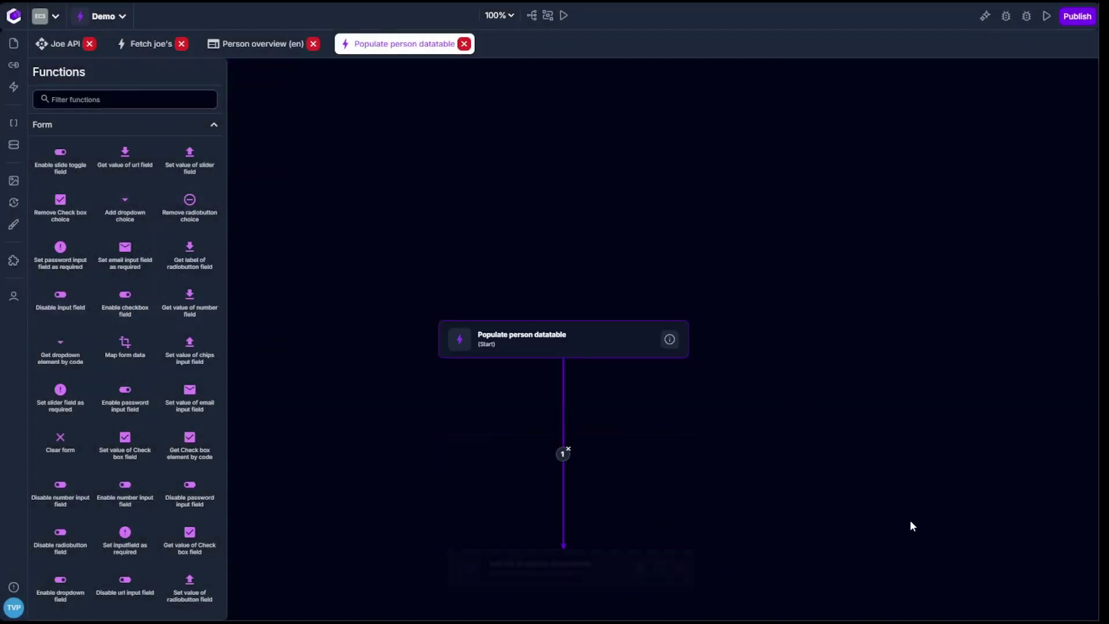
left_click(570, 253)
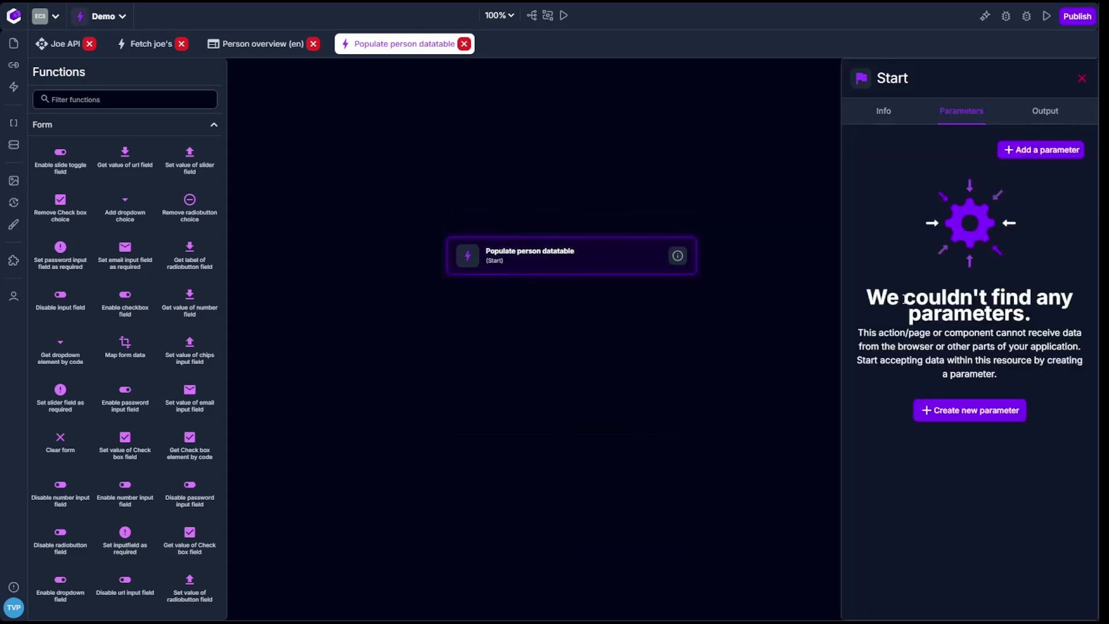
left_click(1076, 86)
Prompt the AI assistant to load all persons' firstname and name into the on-screen datatable.
left_click(985, 15)
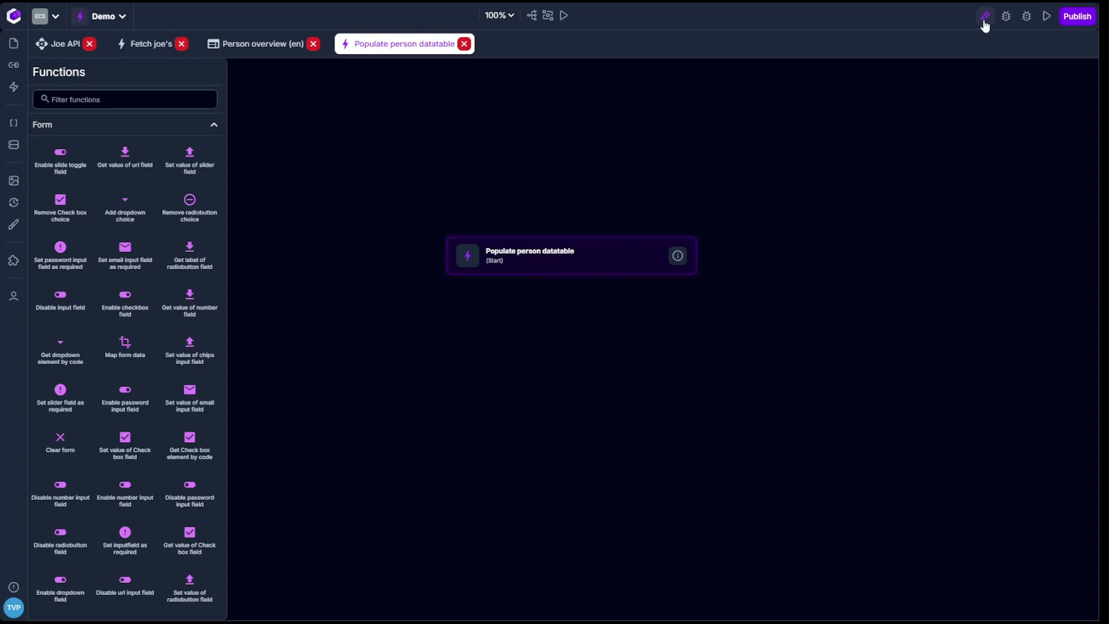
left_click(986, 17)
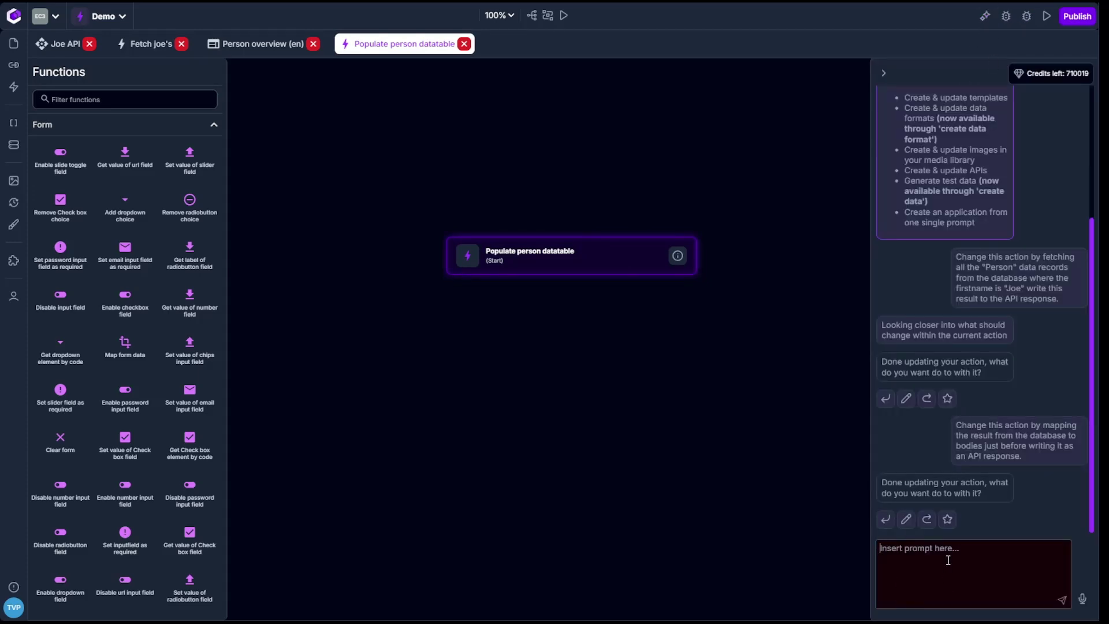
type("Chnage")
key("BackSpace")
key("BackSpace")
key("BackSpace")
key("BackSpace")
key("BackSpace")
key("BackSpace")
key("BackSpace")
key("BackSpace")
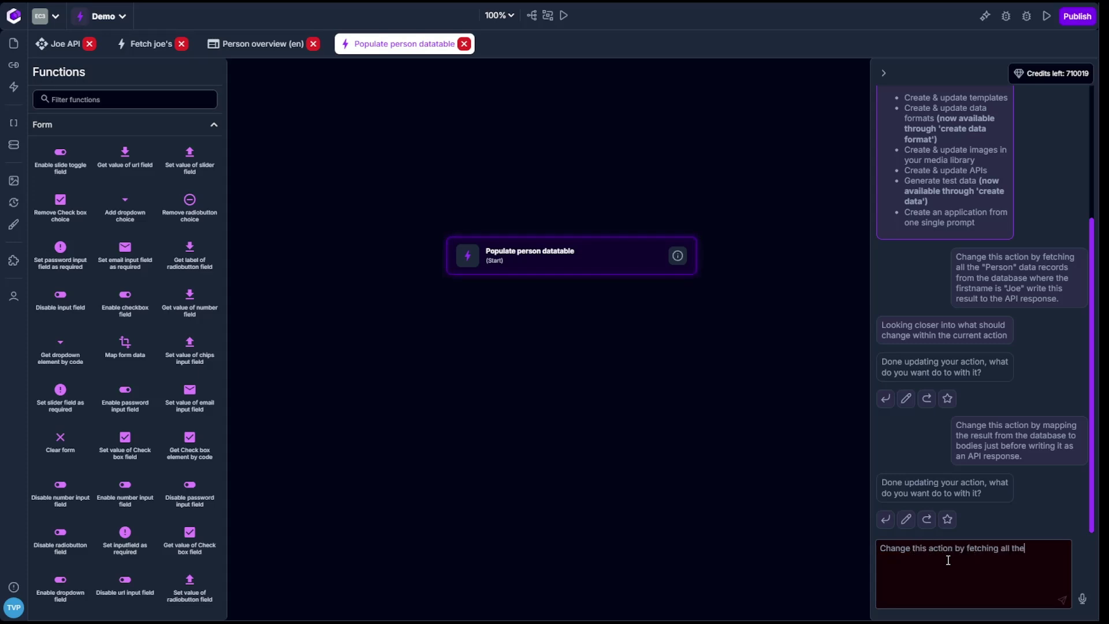
type("sons from the database. Map that list t")
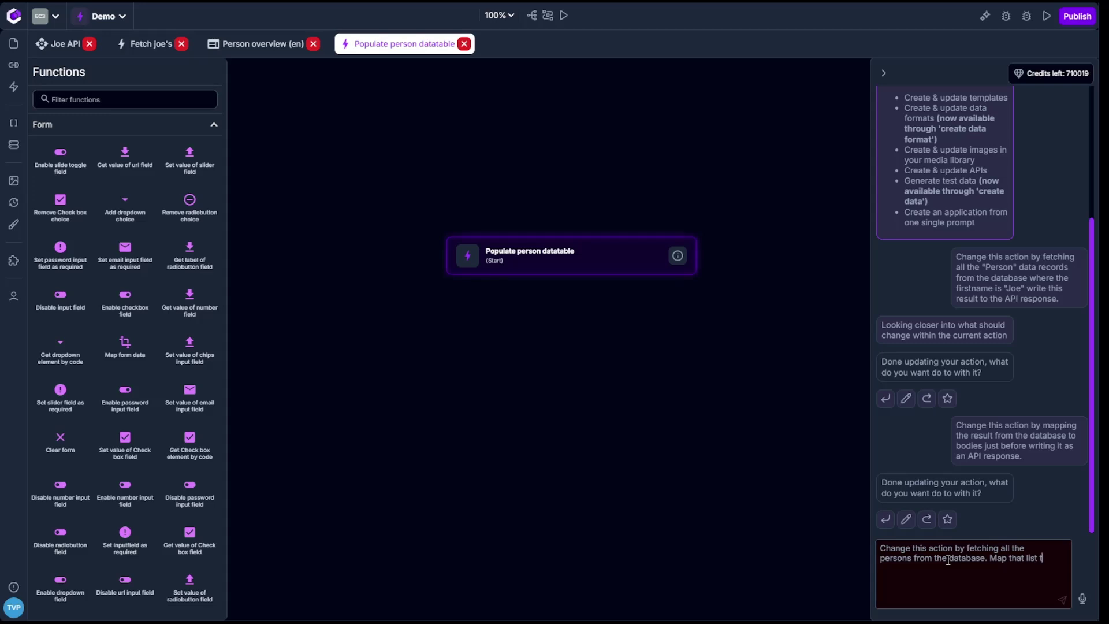
type("ata")
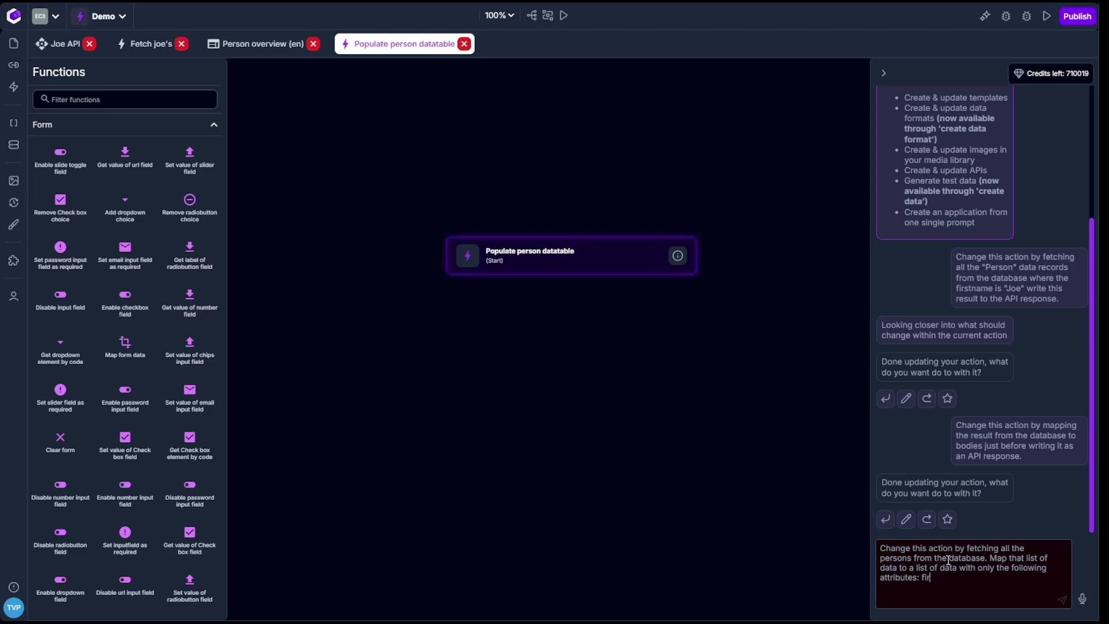
type("me, name & add this list of")
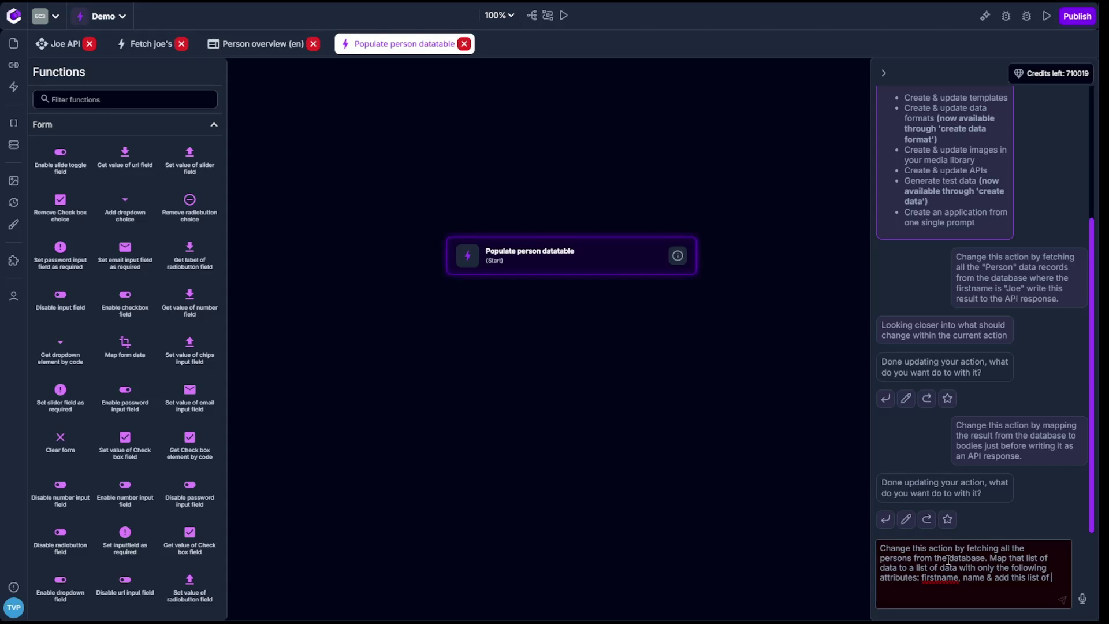
type("the datatable on screen.")
key("Return")
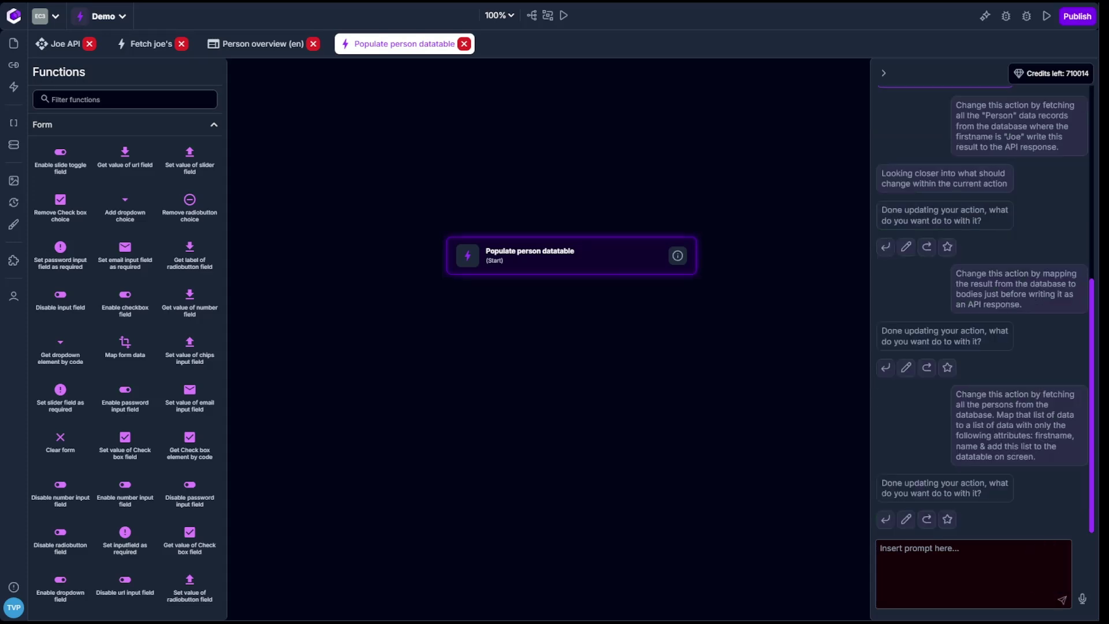
Apply the AI's changes and verify the Person fetch and PERSON_DATATABLE add nodes' arguments.
left_click(885, 519)
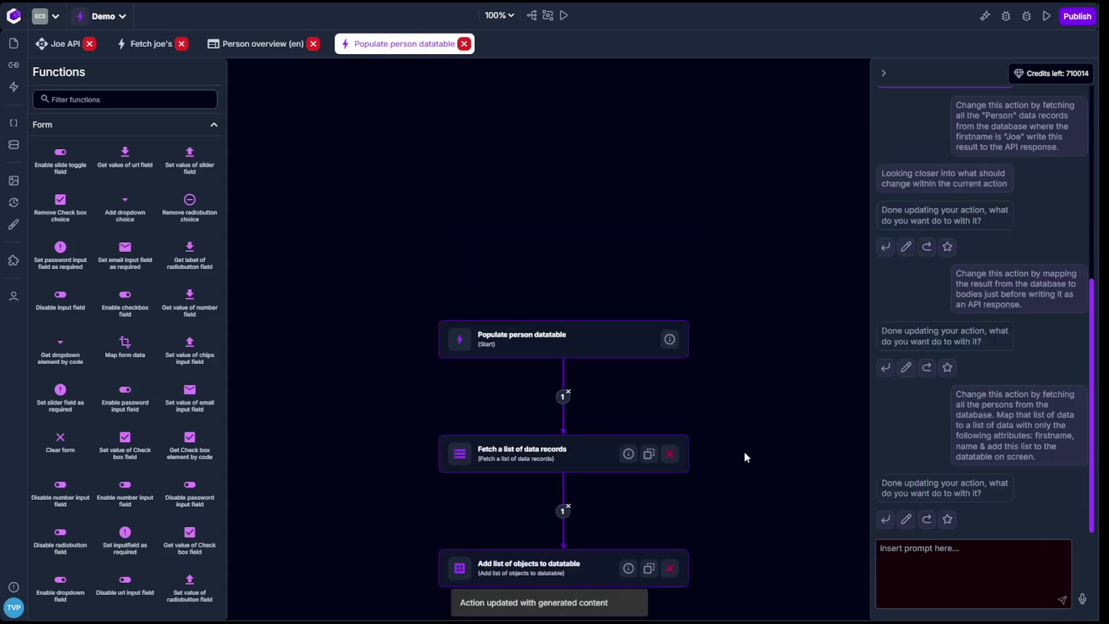
left_click(534, 316)
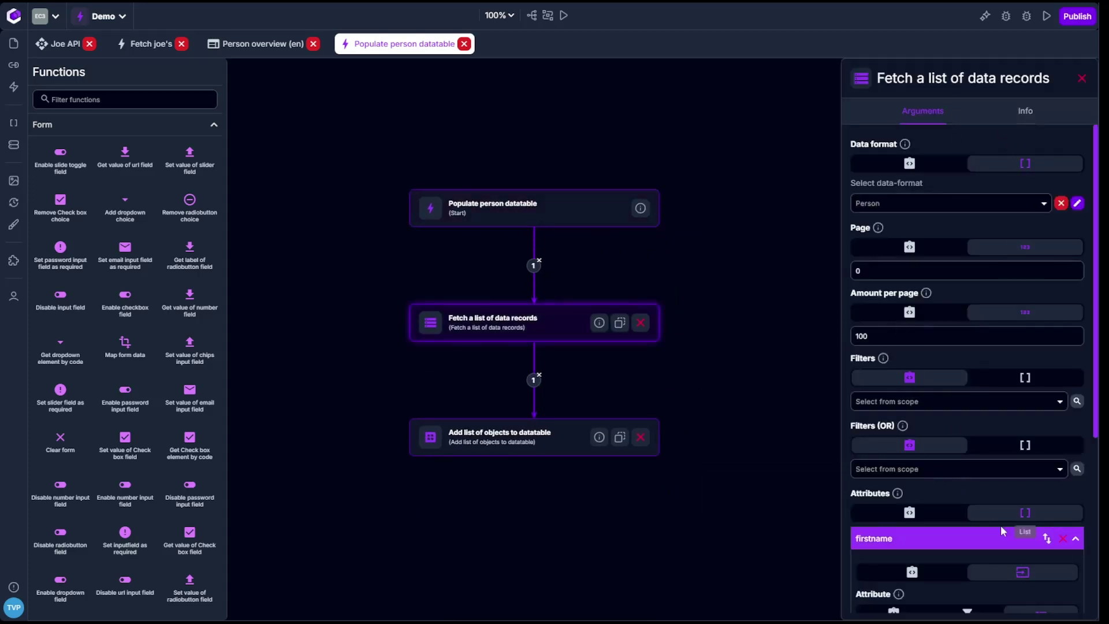
scroll(1037, 448, "down", 5)
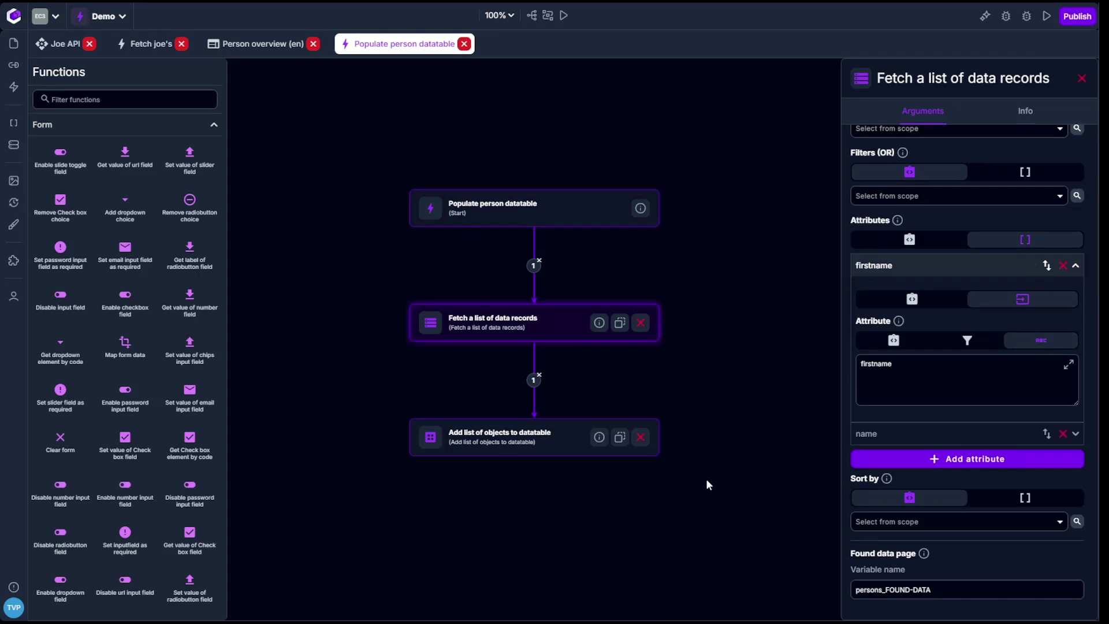
left_click(595, 449)
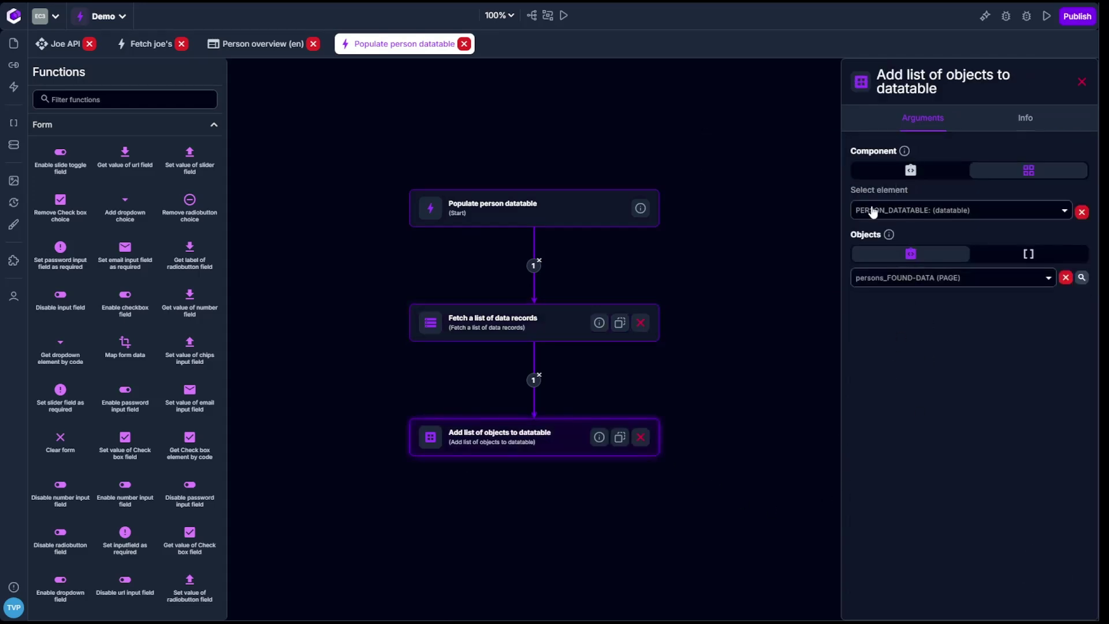
left_click(569, 315)
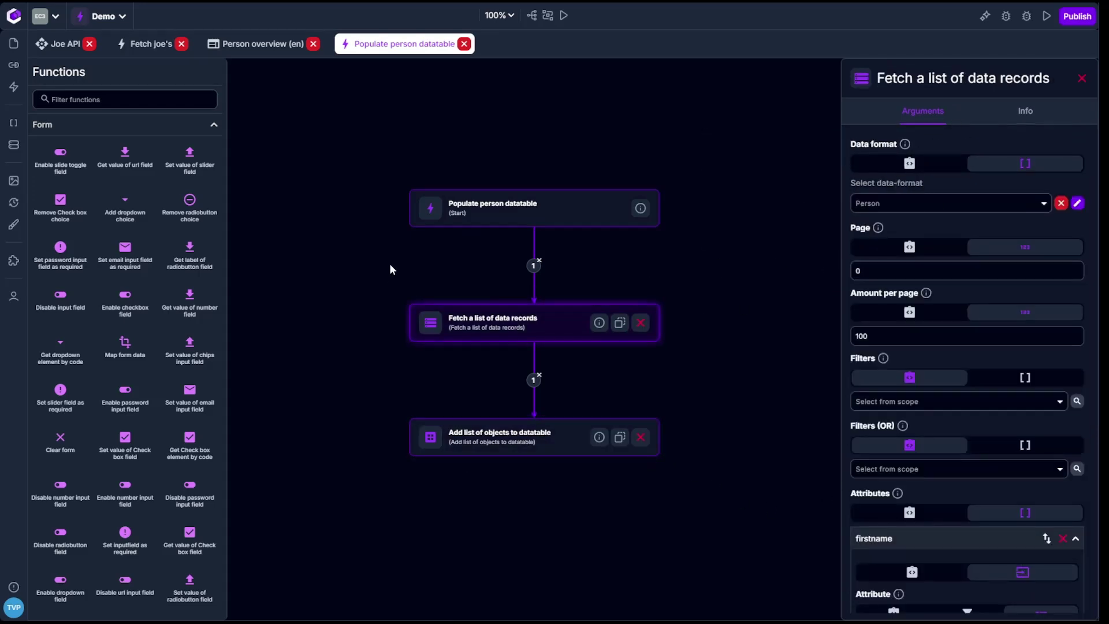
scroll(951, 374, "down", 5)
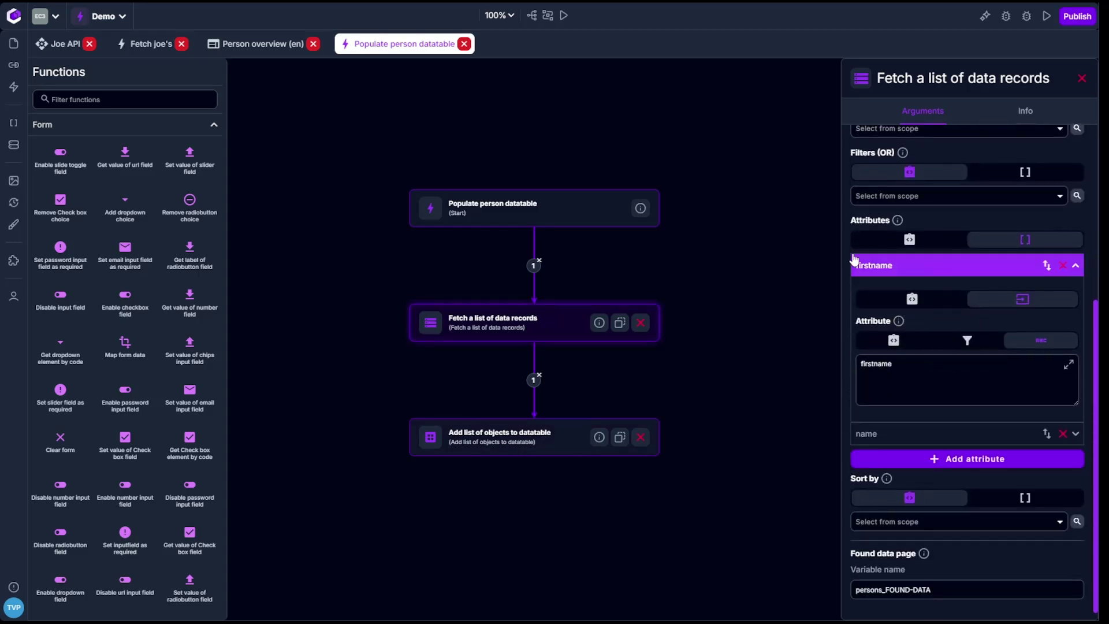
mouse_move(897, 225)
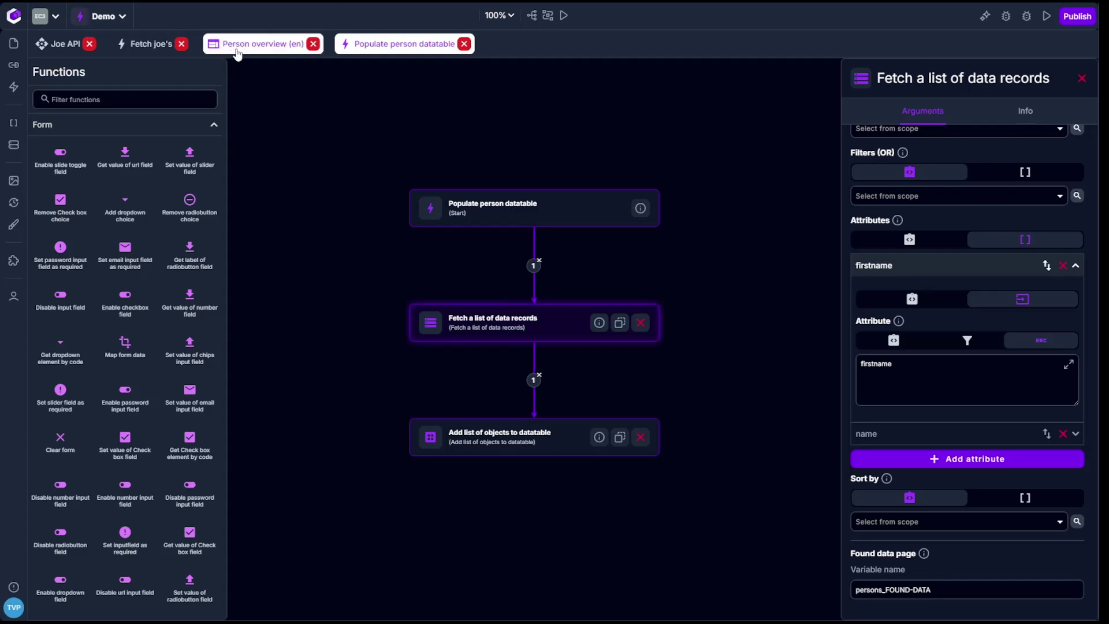
Switch back to the Person overview page tab.
left_click(257, 44)
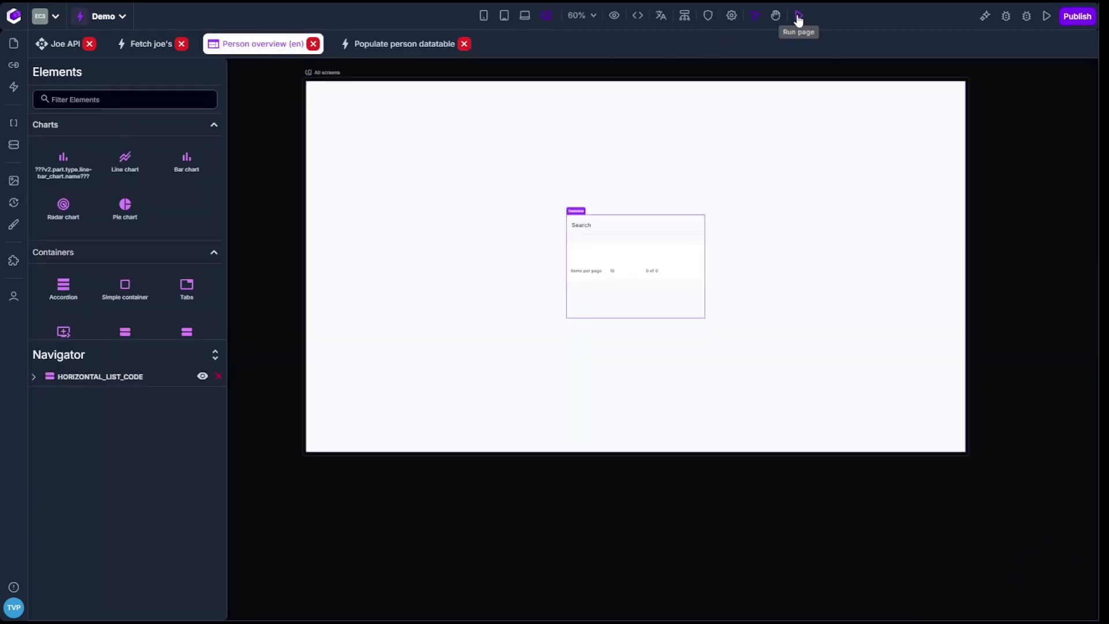